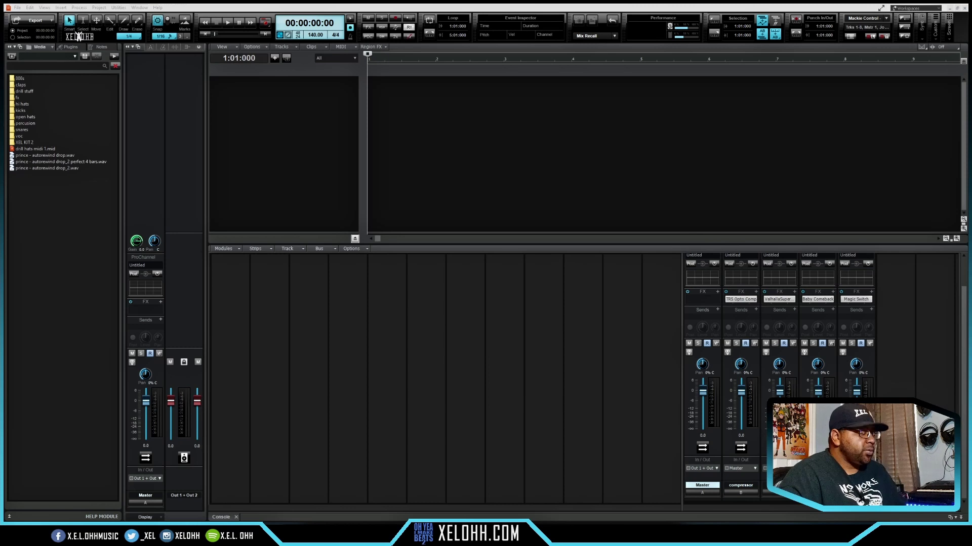
# Review the transient detection method choices in the AudioSnap preferences and leave the settings as they are.
pyautogui.press('p')
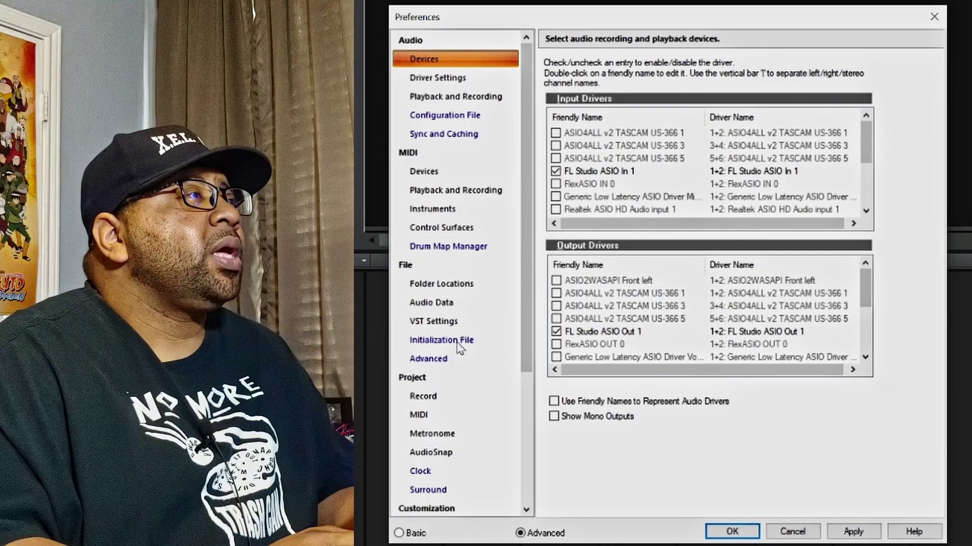
pyautogui.click(430, 456)
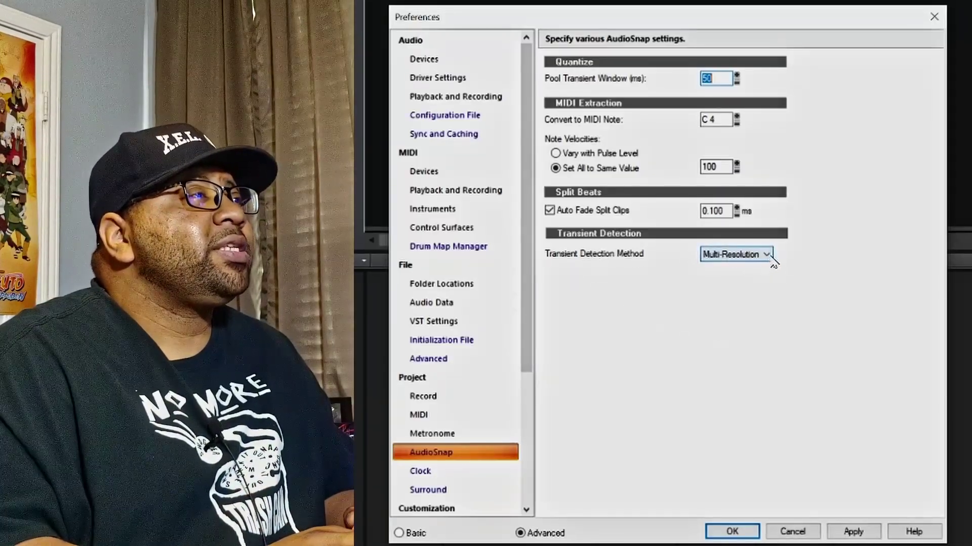
pyautogui.click(727, 255)
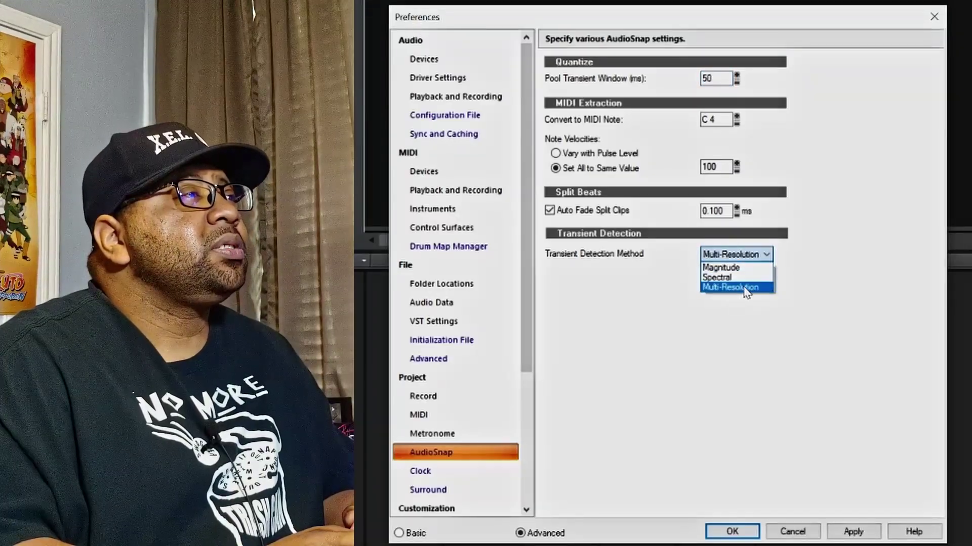
pyautogui.click(777, 331)
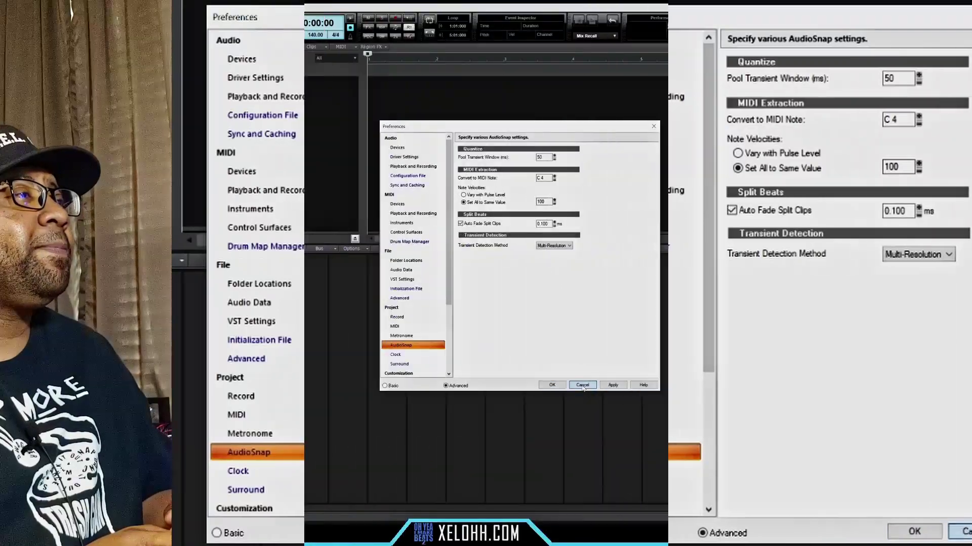
pyautogui.click(792, 531)
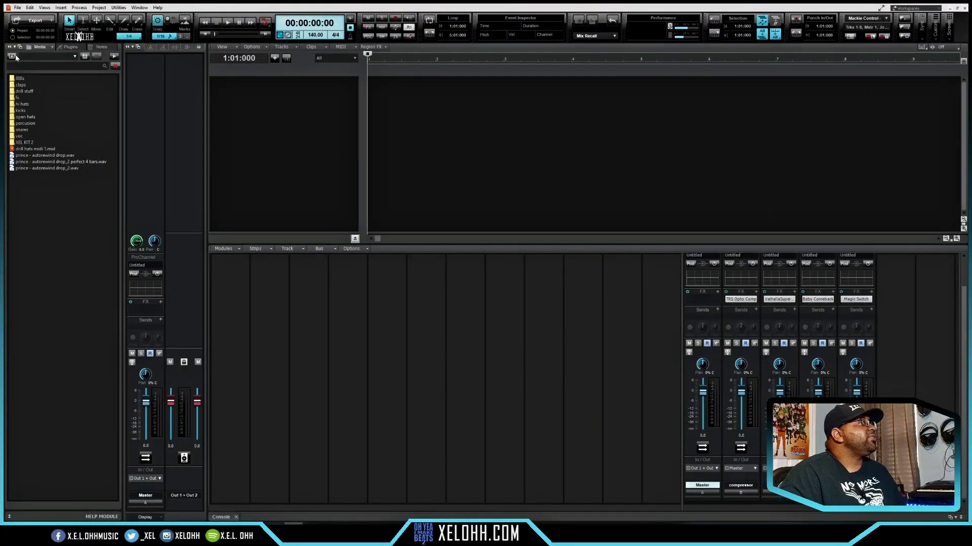
# Import the Happysad 168 bpm loop from the Melodies folder onto a new audio track and expand the track to show its waveform.
pyautogui.click(21, 67)
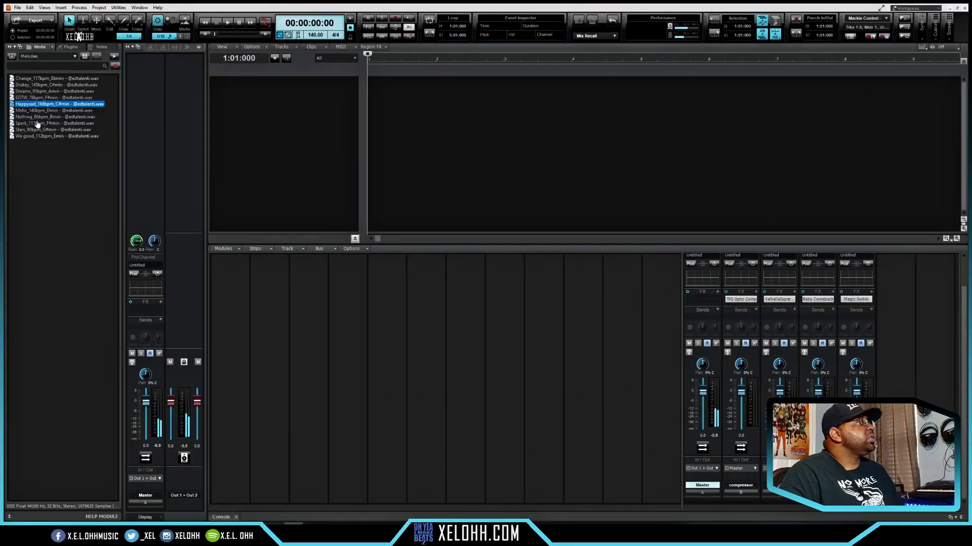
pyautogui.moveTo(39, 105); pyautogui.dragTo(274, 108)
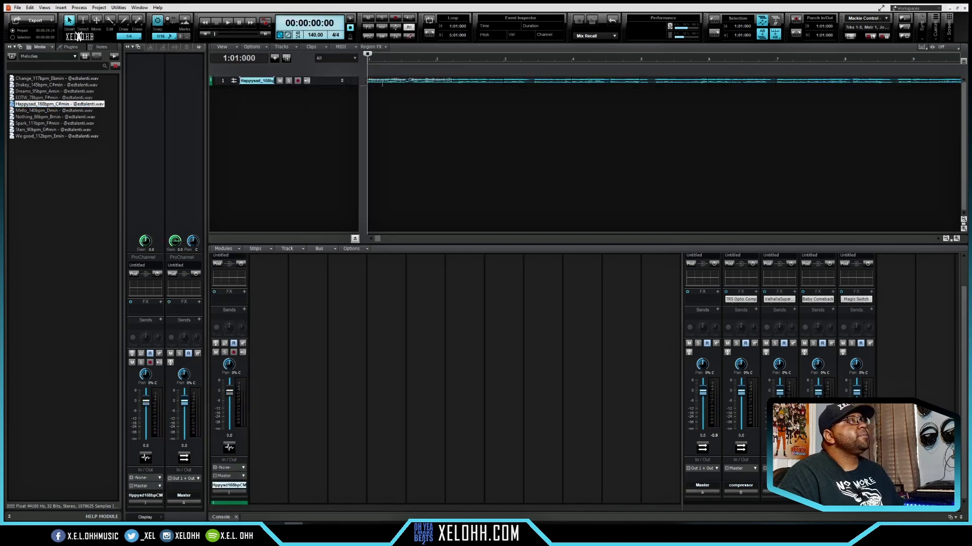
pyautogui.click(342, 81)
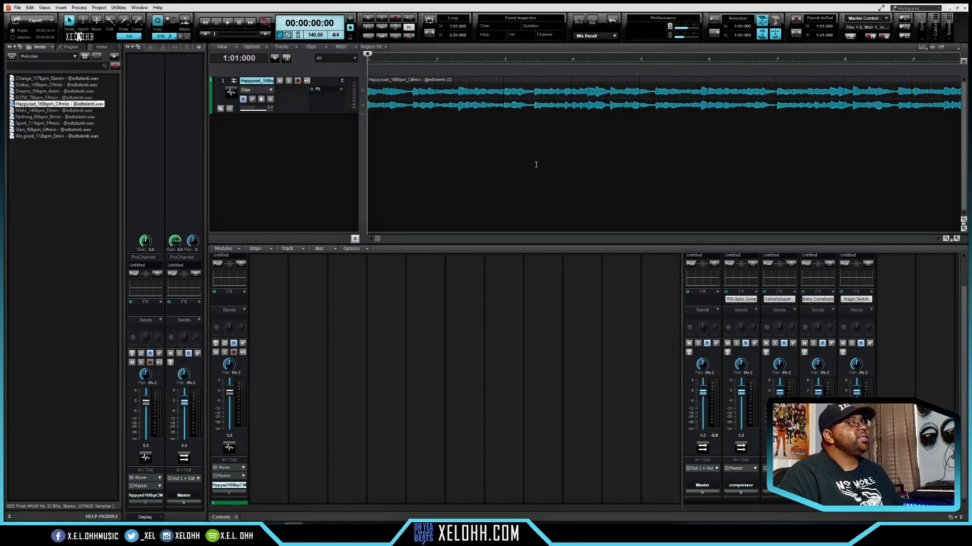
pyautogui.scroll(-2, 495, 170)
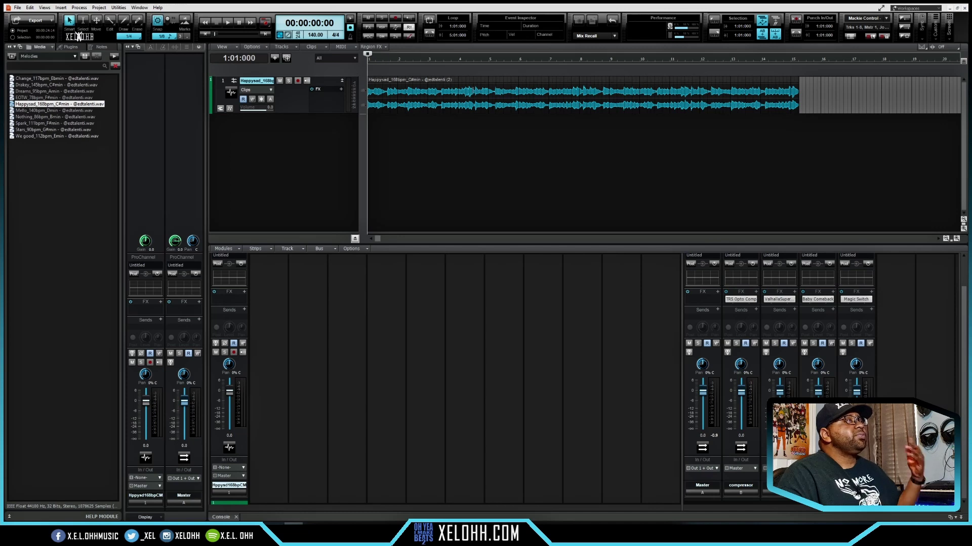
# Open the AudioSnap palette for the Happysad clip, toggle AudioSnap on and off, and close the palette.
pyautogui.click(476, 83)
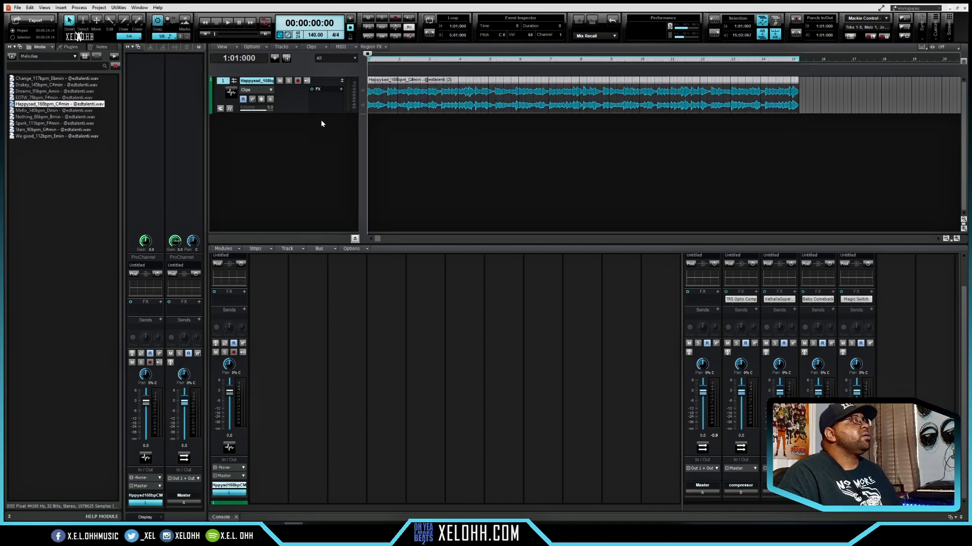
pyautogui.click(45, 7)
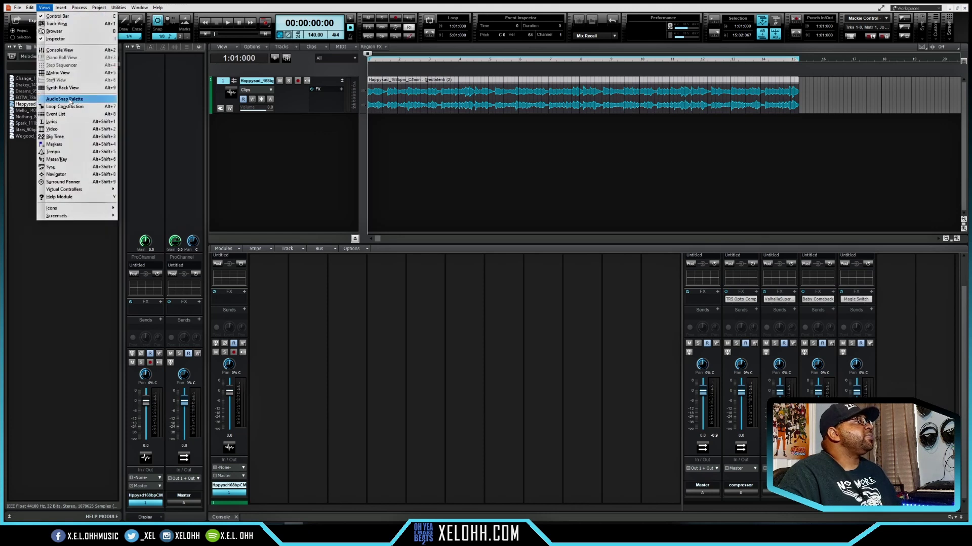
pyautogui.click(70, 101)
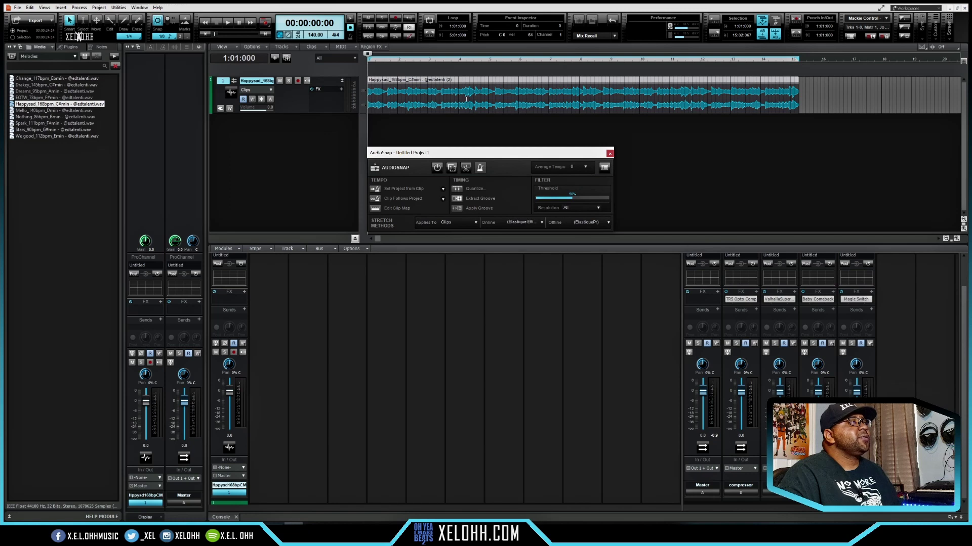
pyautogui.click(437, 167)
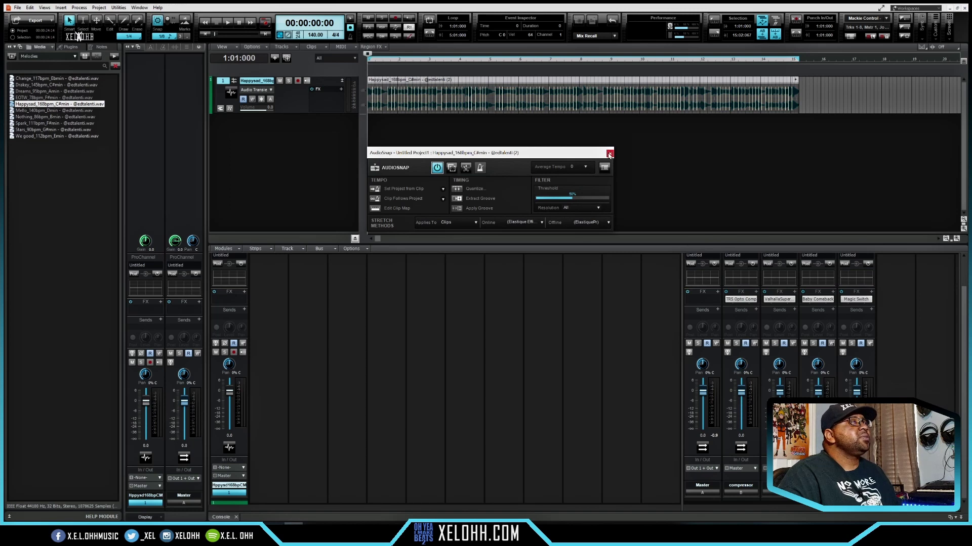
pyautogui.click(440, 169)
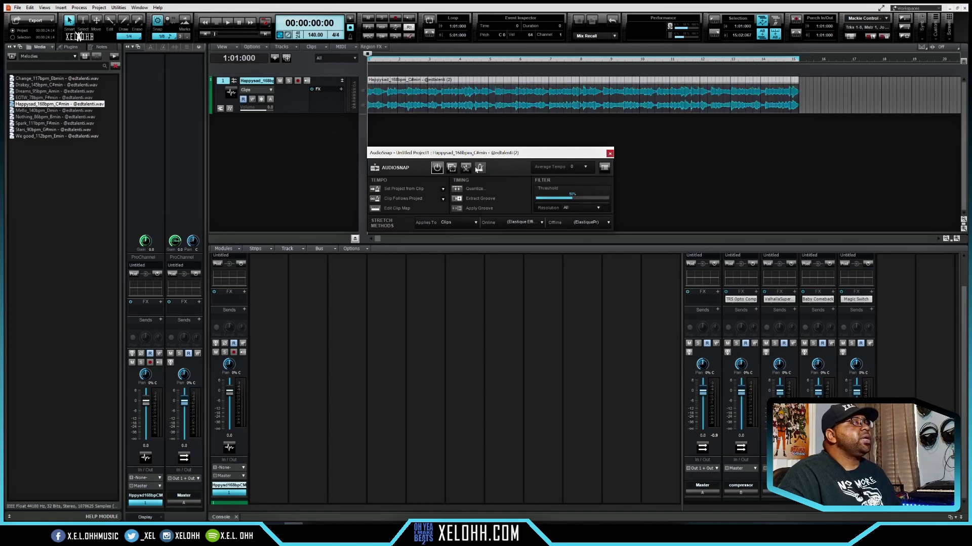
pyautogui.click(610, 154)
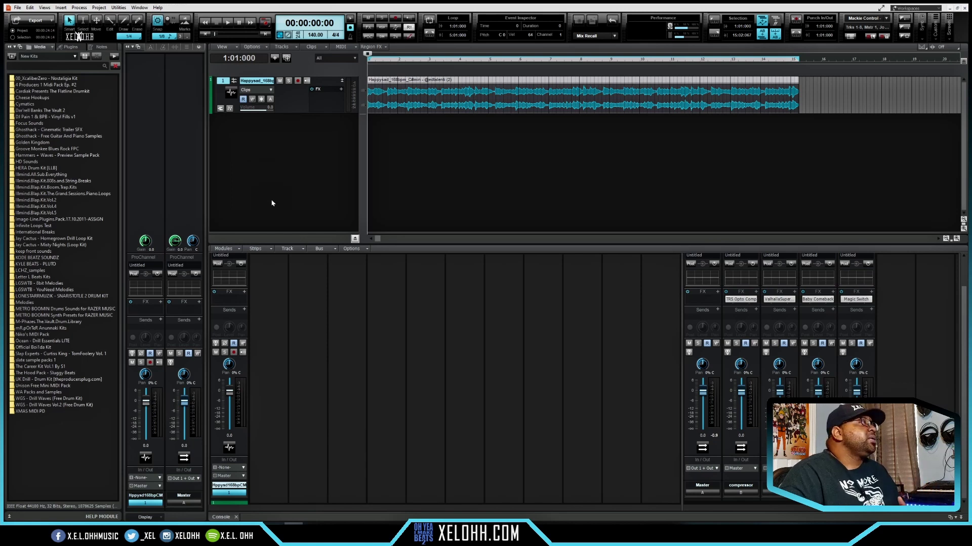
# Browse the media library to the XEL Midi folder inside MIDI Groove Clips.
pyautogui.click(75, 57)
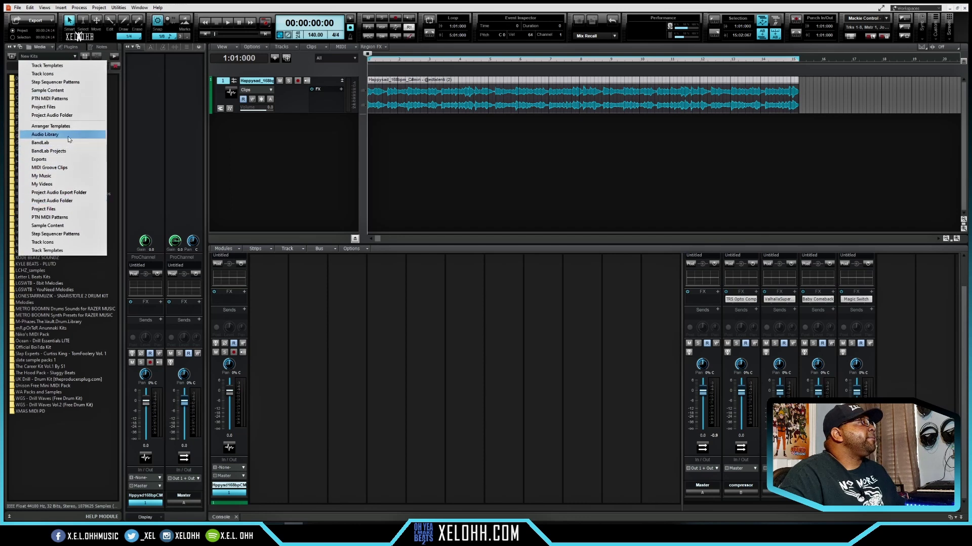
pyautogui.click(71, 171)
pyautogui.click(23, 130)
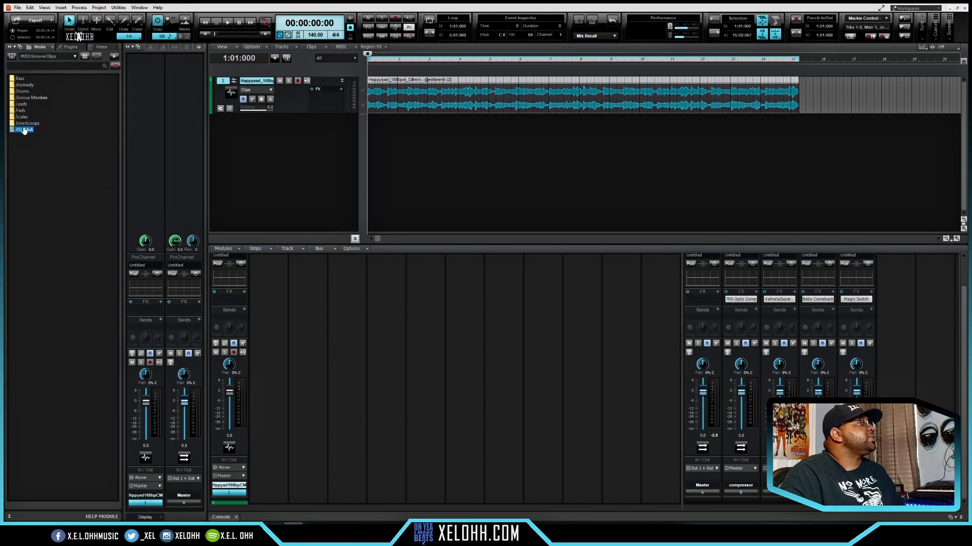
pyautogui.doubleClick(23, 130)
# Try importing the three "piano melodies 150" MIDI files onto separate tracks, stacked and also staggered, undoing each import.
pyautogui.moveTo(58, 135); pyautogui.dragTo(281, 129)
pyautogui.rightClick(32, 113)
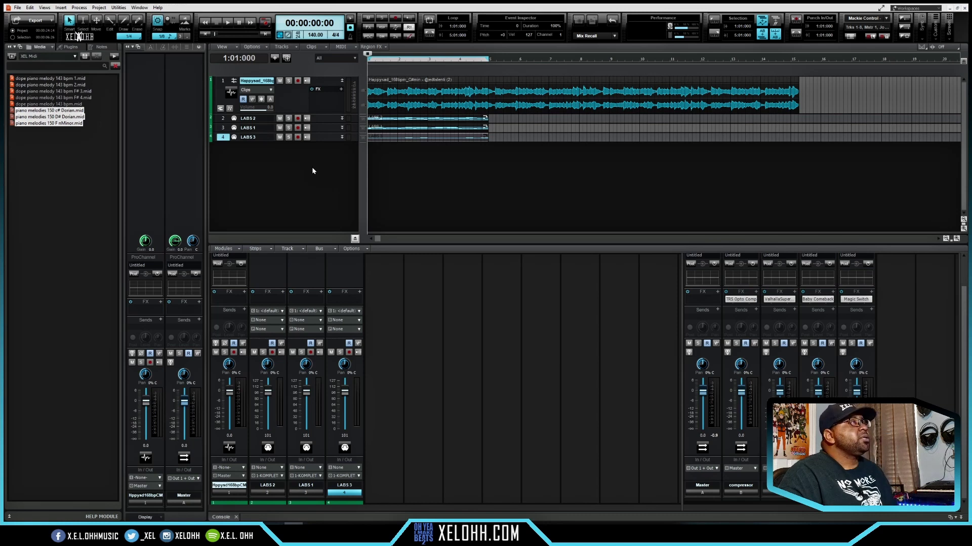
pyautogui.hotkey('ctrl', 'z')
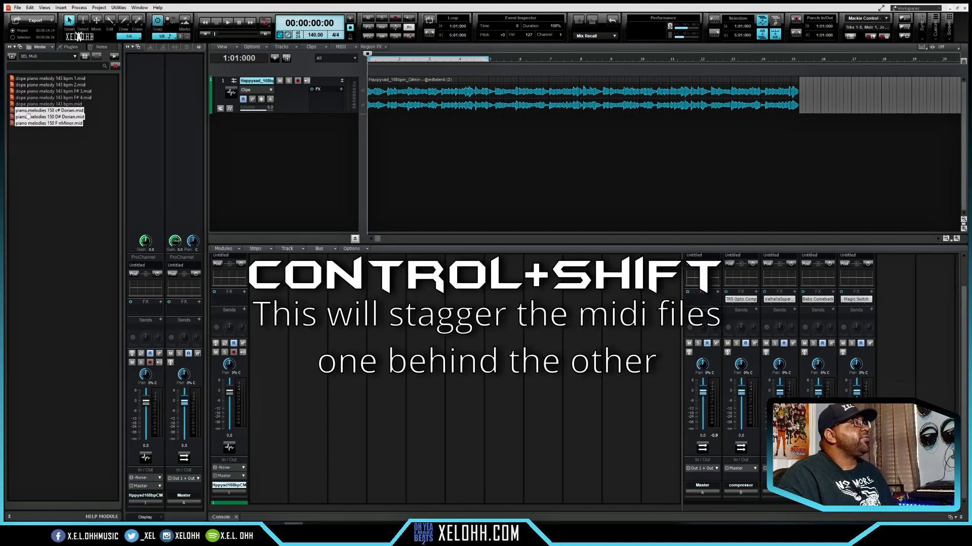
pyautogui.moveTo(27, 116); pyautogui.dragTo(291, 125)
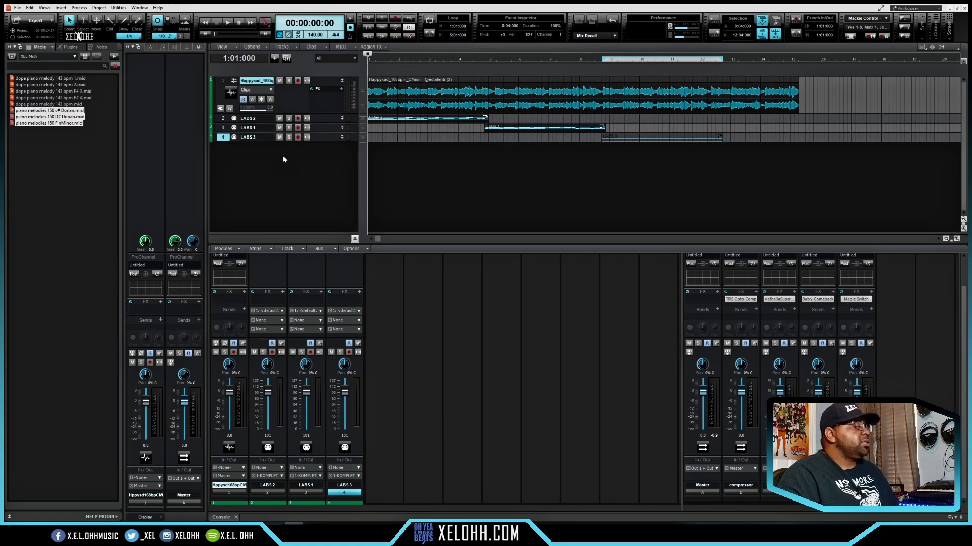
pyautogui.hotkey('ctrl', 'z')
# Insert a default TTS-1 instrument track and place the three "piano melodies 150" MIDI files end to end on it.
pyautogui.rightClick(241, 145)
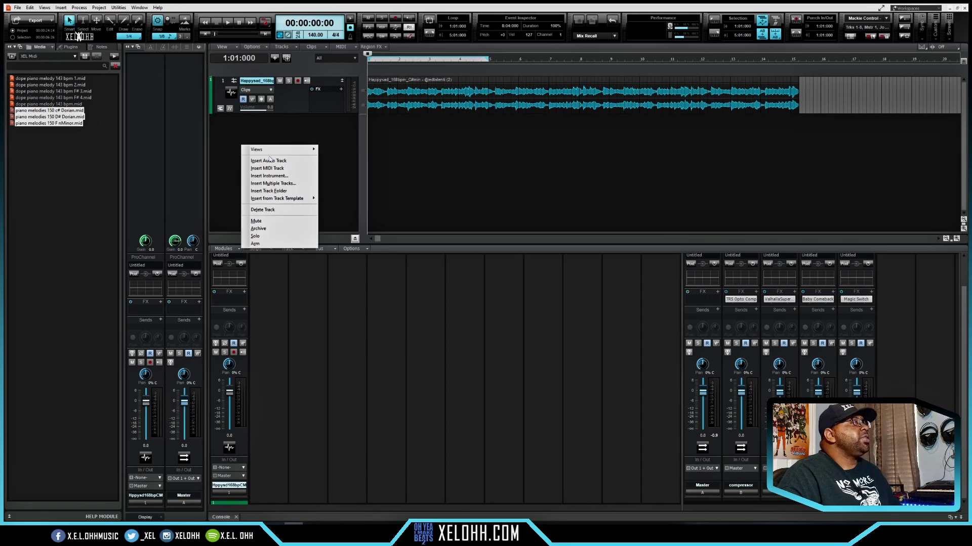
pyautogui.click(276, 176)
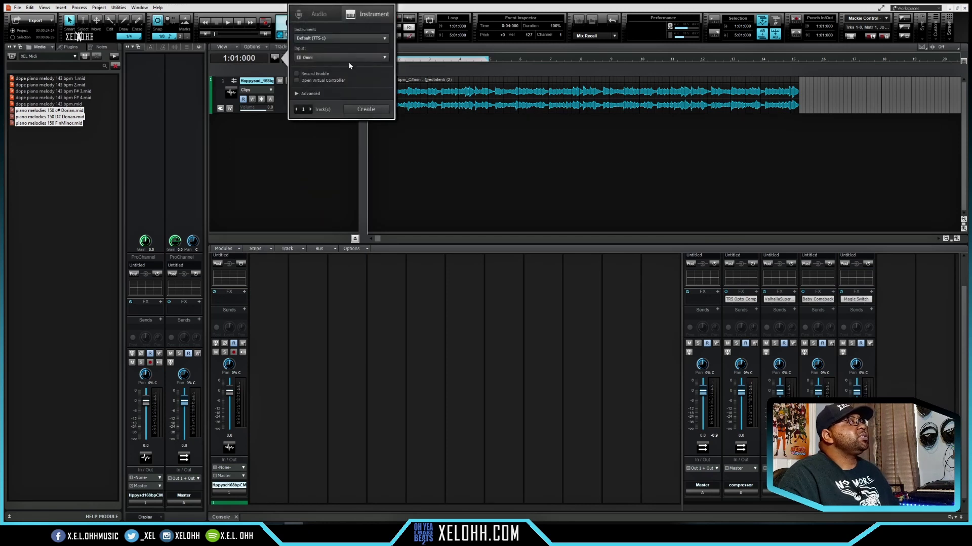
pyautogui.click(366, 109)
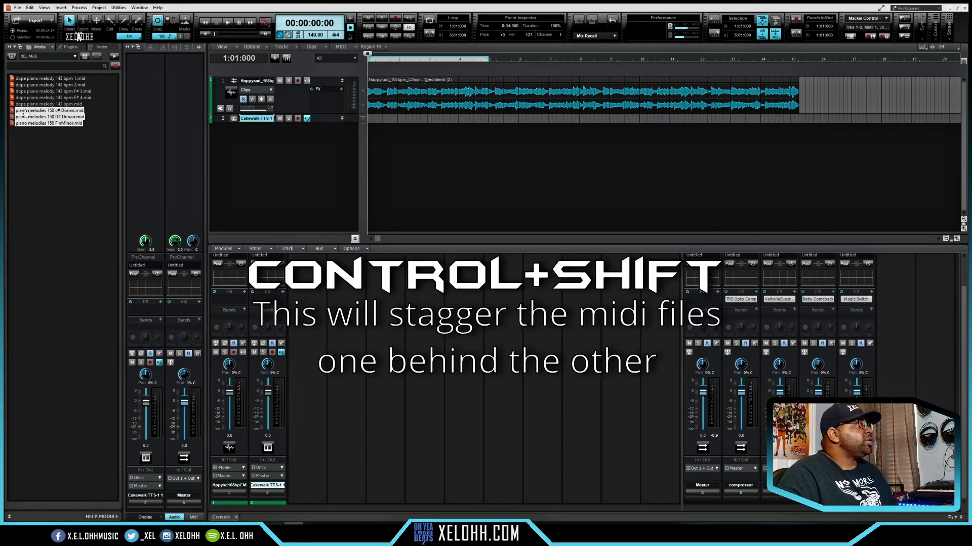
pyautogui.moveTo(25, 113); pyautogui.dragTo(318, 120)
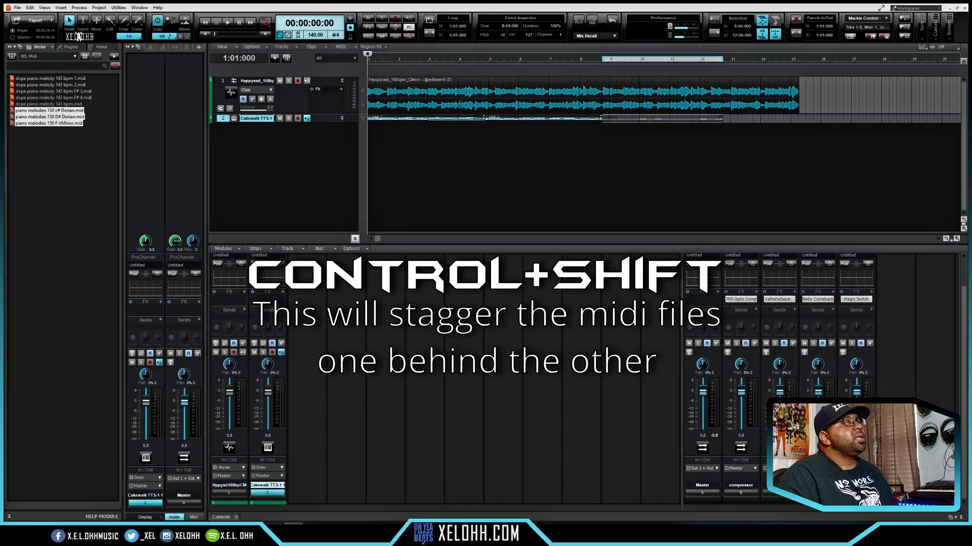
pyautogui.click(342, 118)
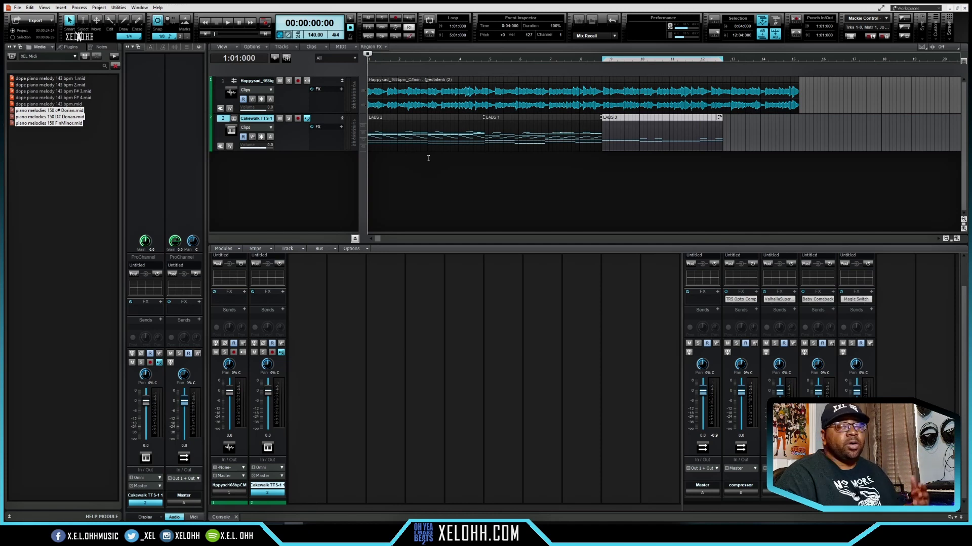
# Open the LABS 2 clip in the Piano Roll and look over the Articulation Map Editor.
pyautogui.doubleClick(428, 117)
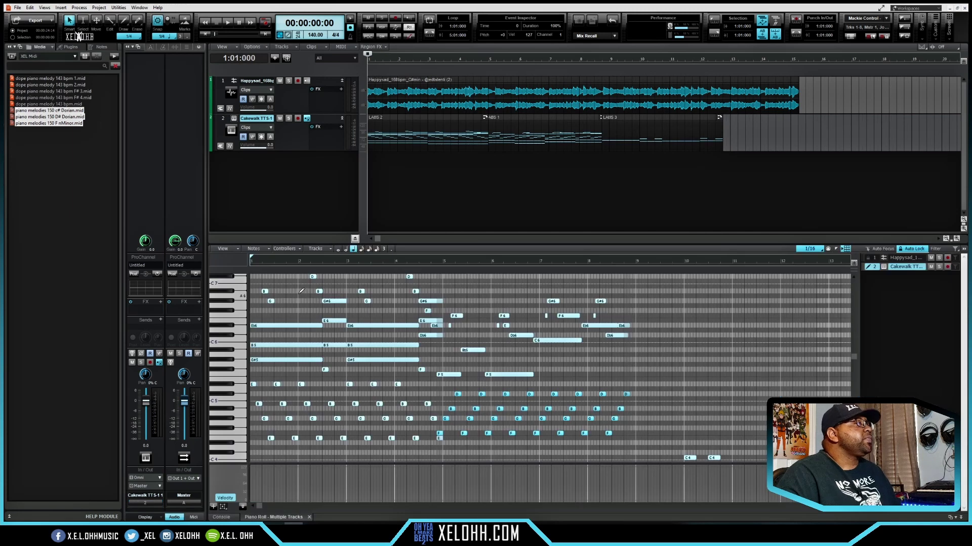
pyautogui.click(235, 249)
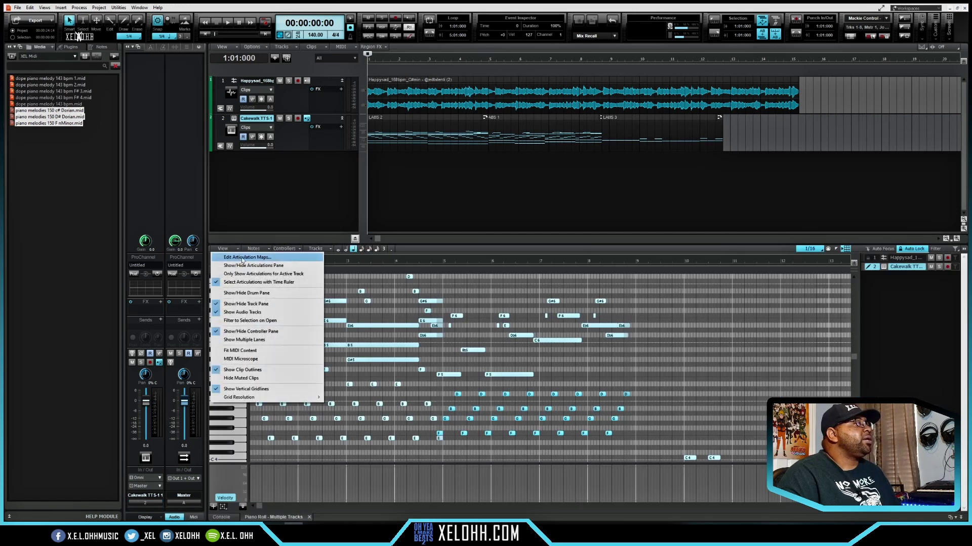
pyautogui.click(241, 259)
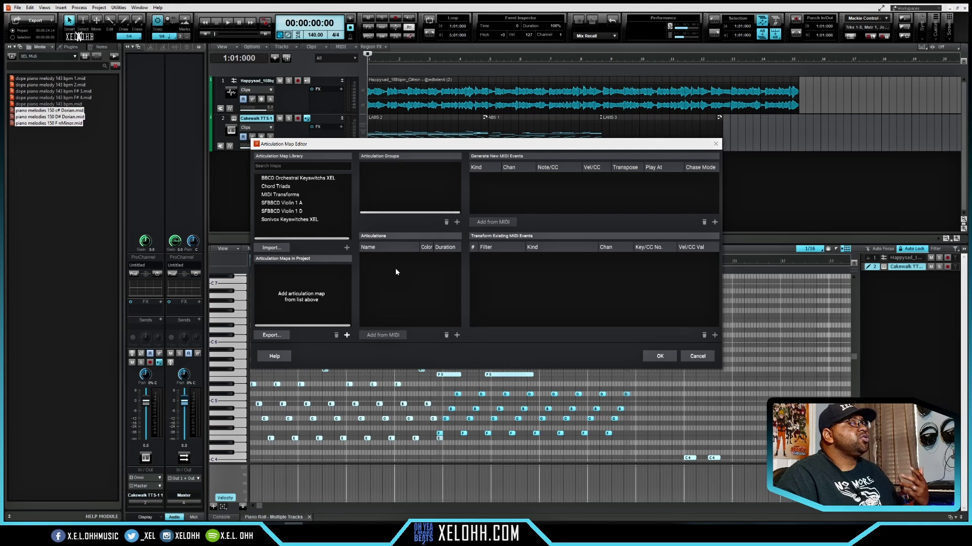
pyautogui.click(715, 144)
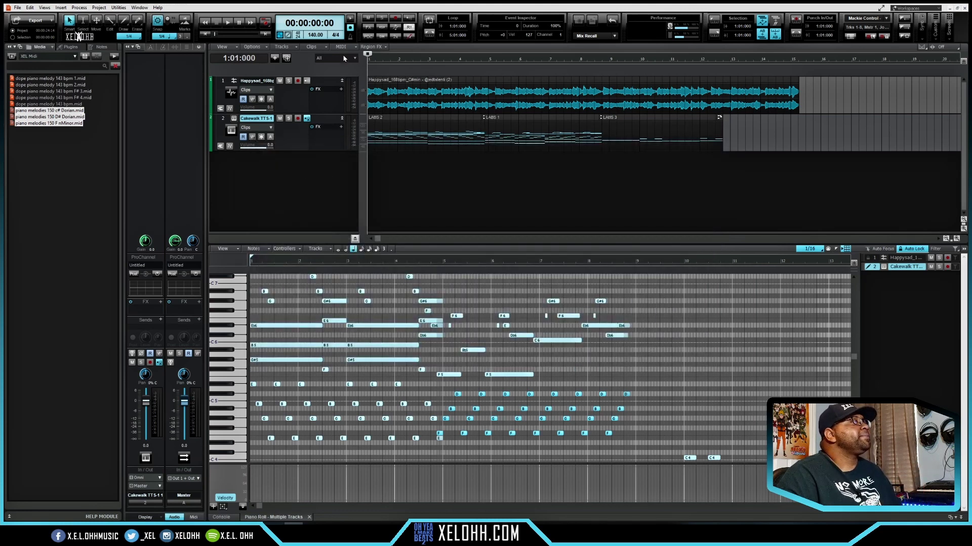
# Bounce the LABS 2 clip's range to a new track with Entire Mix as source, stereo and no dithering, after viewing the preset and destination options.
pyautogui.click(397, 121)
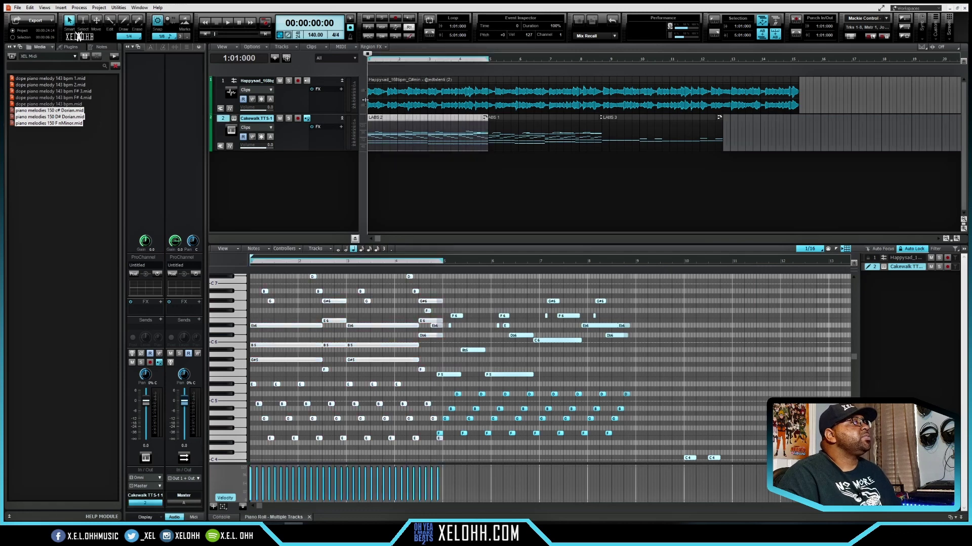
pyautogui.click(297, 48)
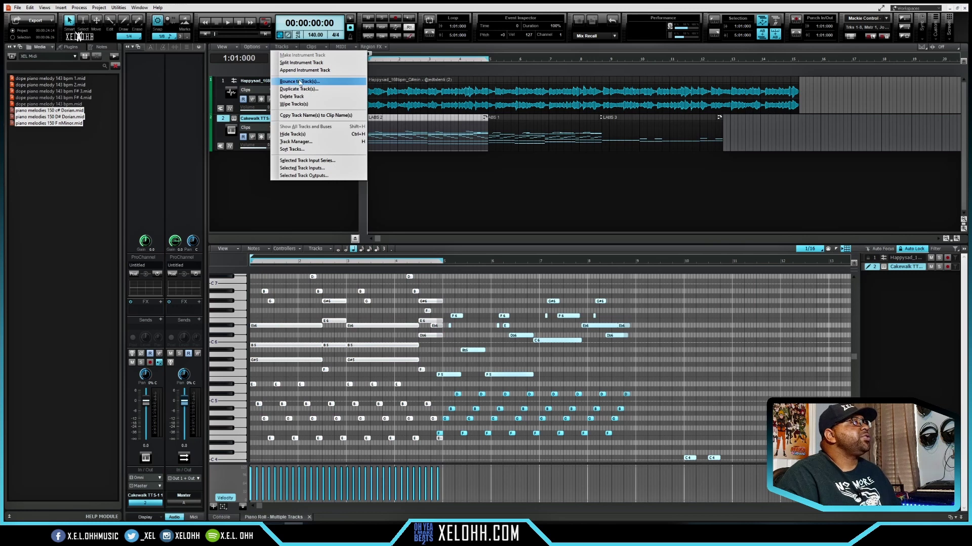
pyautogui.click(301, 82)
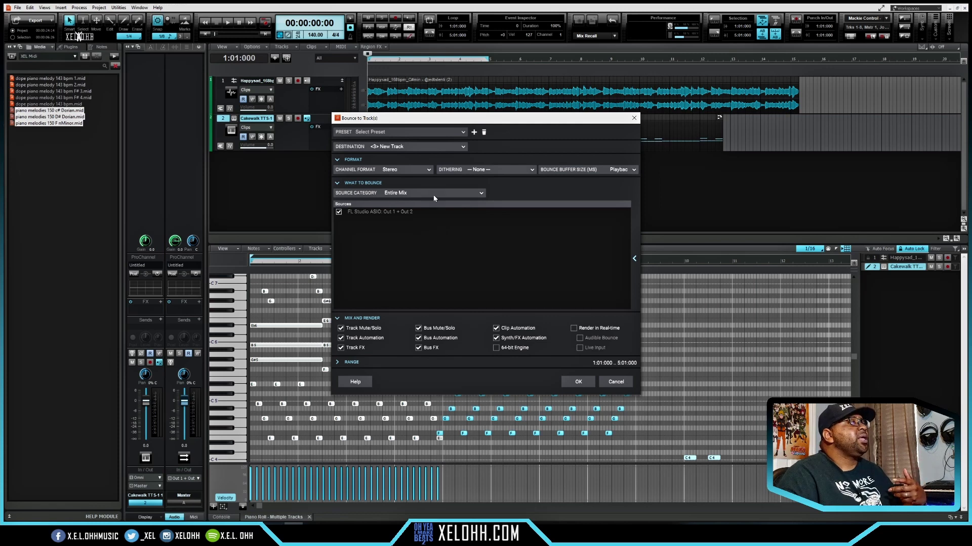
pyautogui.click(463, 132)
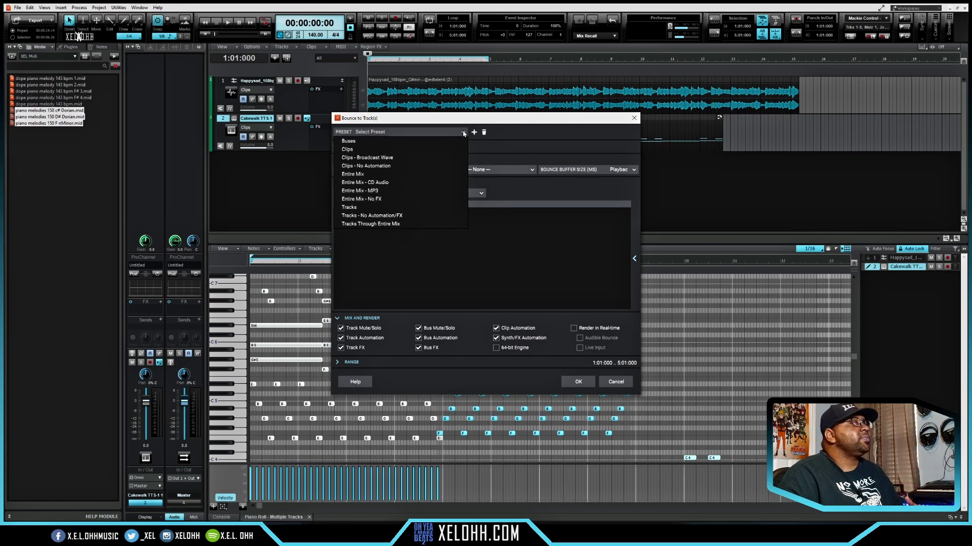
pyautogui.click(463, 134)
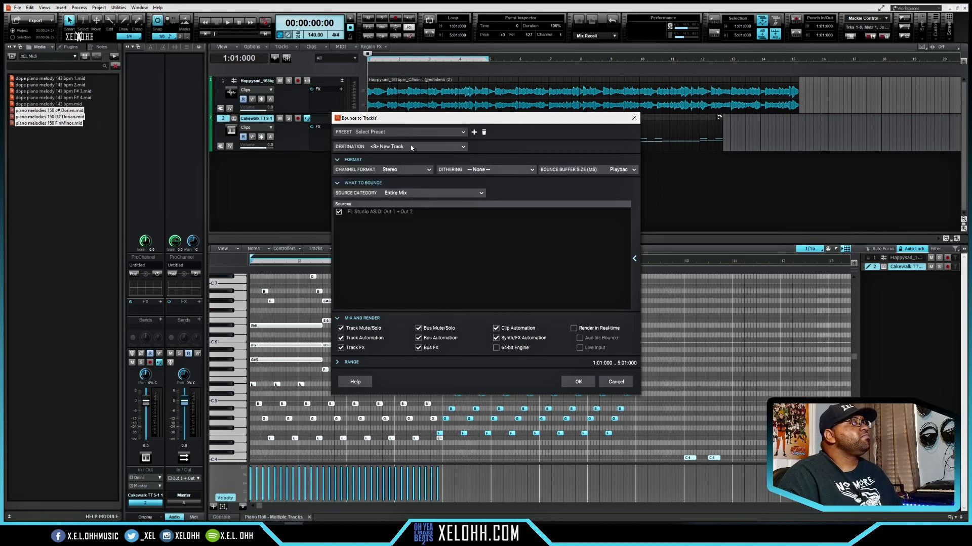
pyautogui.click(464, 150)
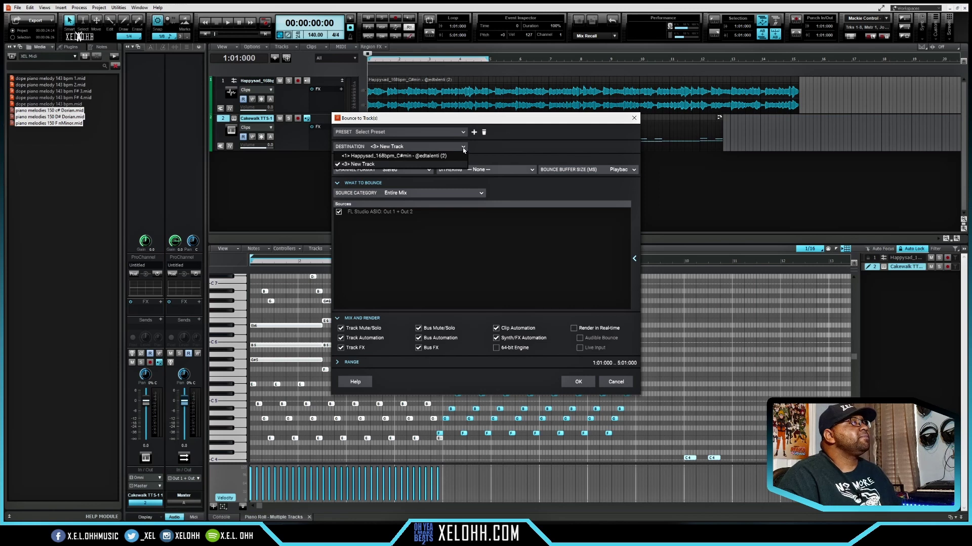
pyautogui.click(464, 148)
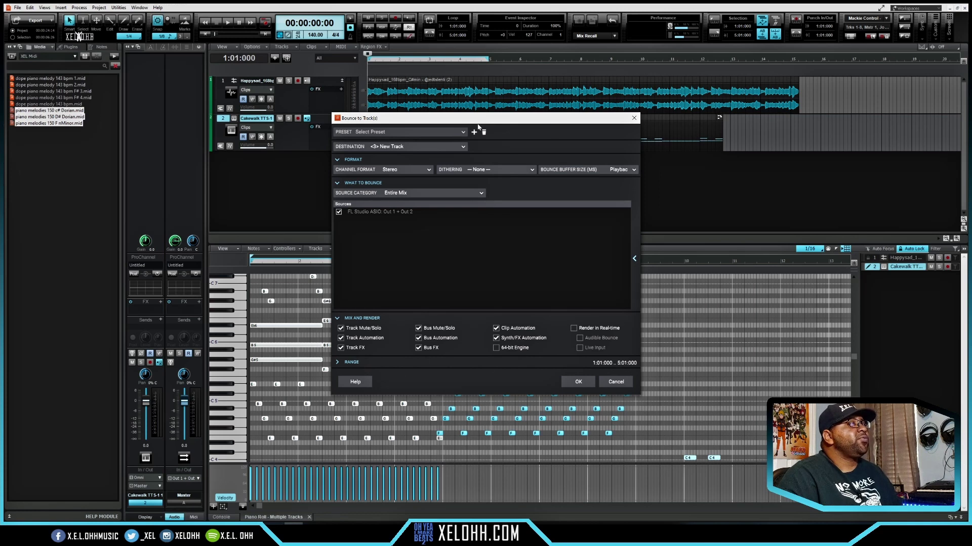
pyautogui.moveTo(492, 120); pyautogui.dragTo(467, 123)
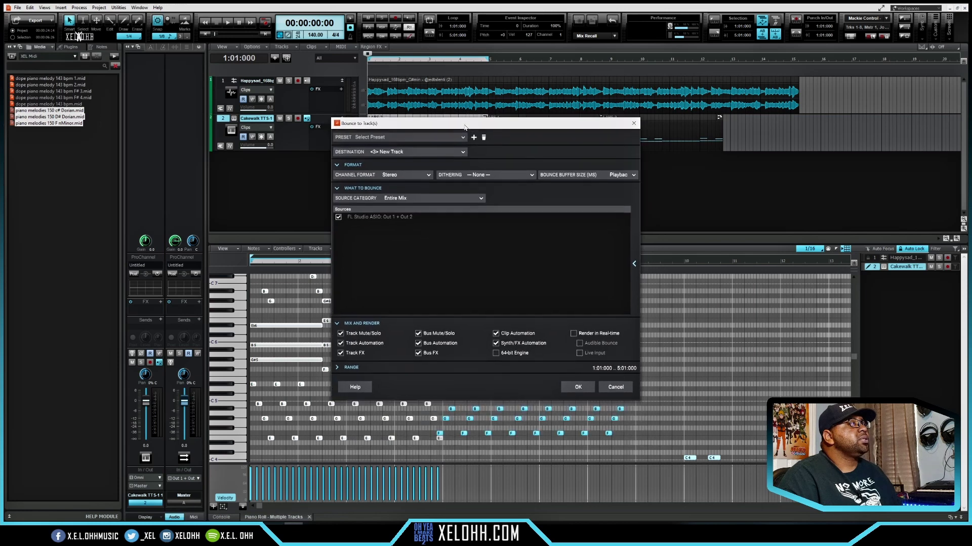
pyautogui.click(579, 384)
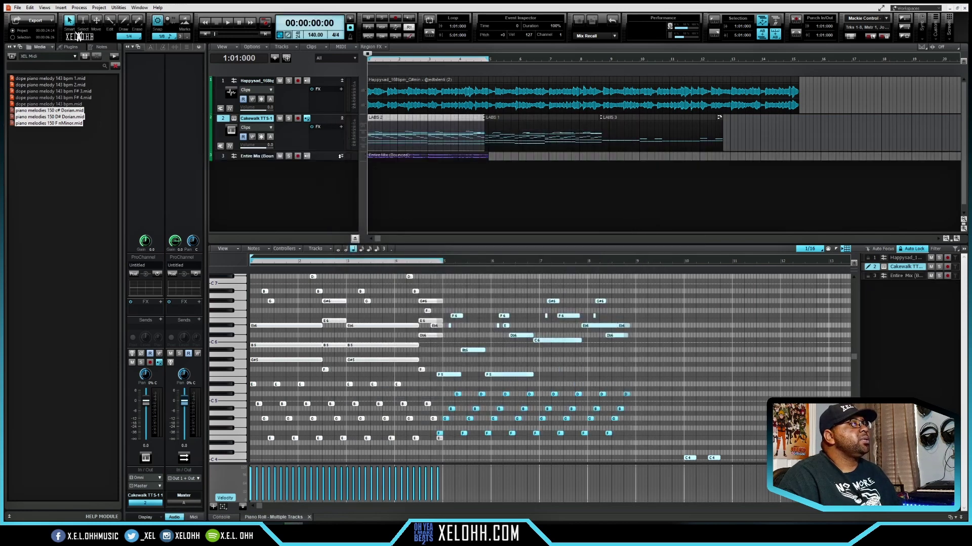
# Expand the bounced Entire Mix track, listen to it soloed, and unsolo it.
pyautogui.click(342, 156)
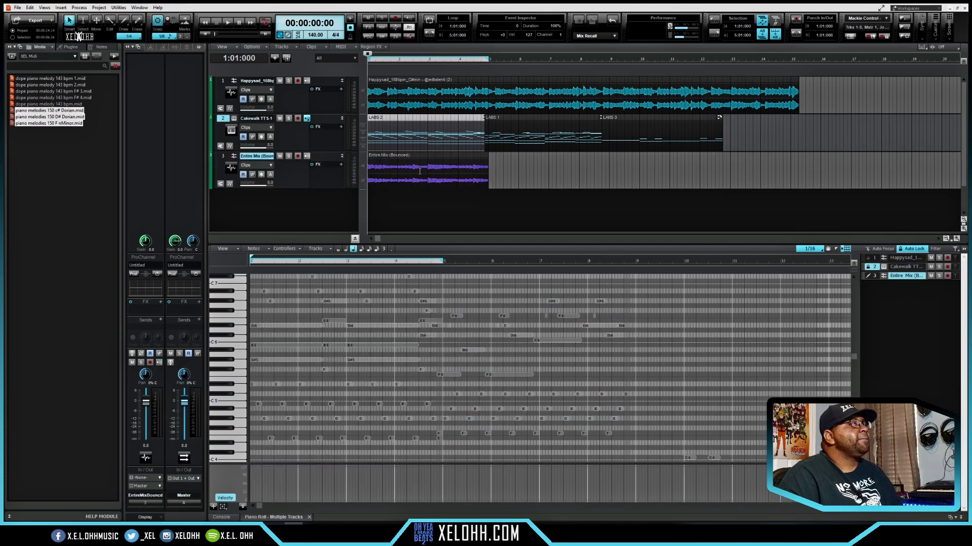
pyautogui.click(289, 156)
pyautogui.press('space')
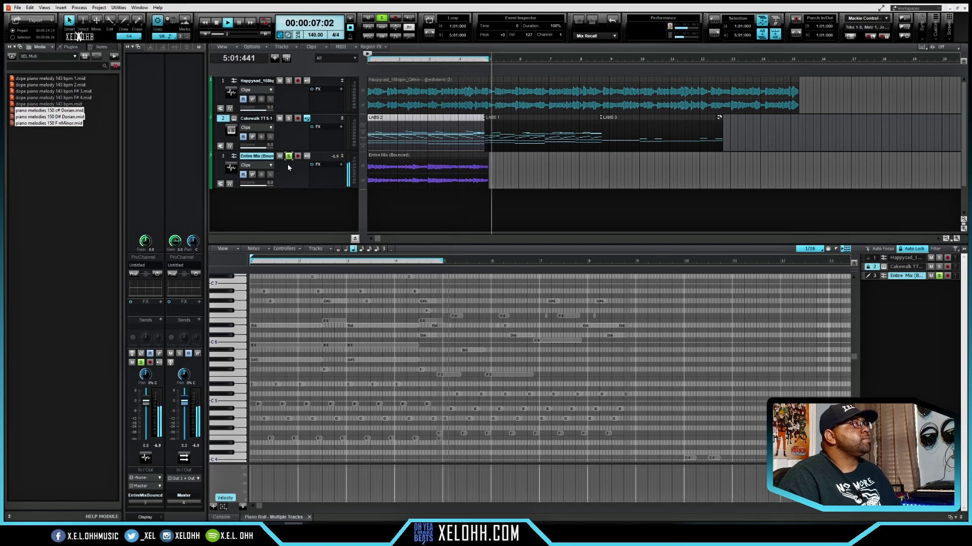
pyautogui.press('space')
pyautogui.click(288, 157)
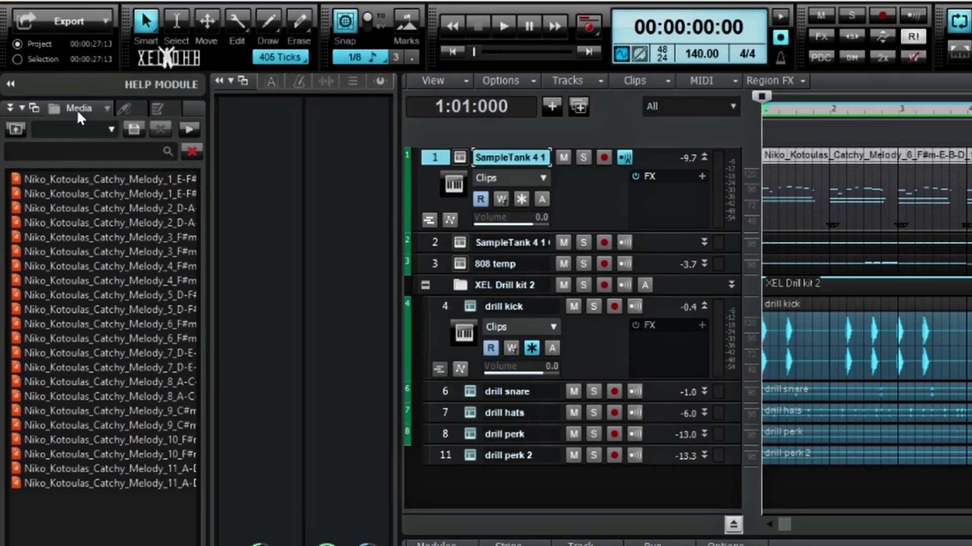
# Fill in the project notes with the title "sunlight", the album "Da Man" and the artist's name.
pyautogui.click(157, 106)
pyautogui.click(144, 149)
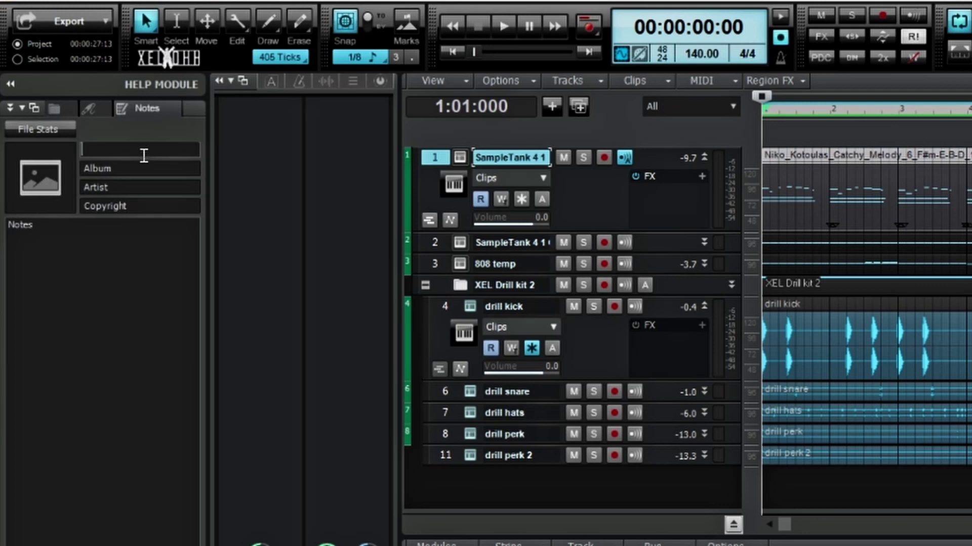
pyautogui.write('sunlight')
pyautogui.click(158, 169)
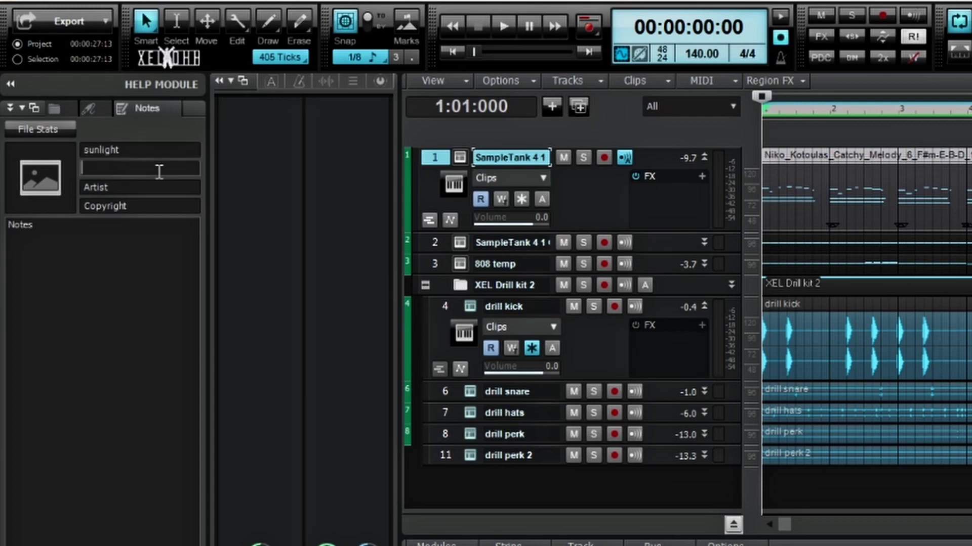
pyautogui.write('Da Man')
pyautogui.click(143, 191)
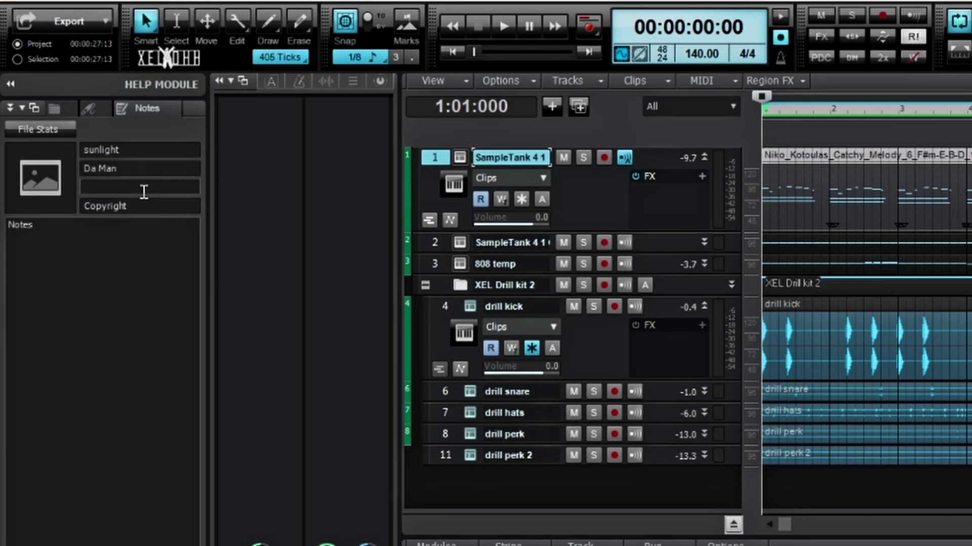
pyautogui.write('Xel Ohh')
# Capitalize the title in the project notes as "Sunlight".
pyautogui.click(89, 150)
pyautogui.click(88, 150)
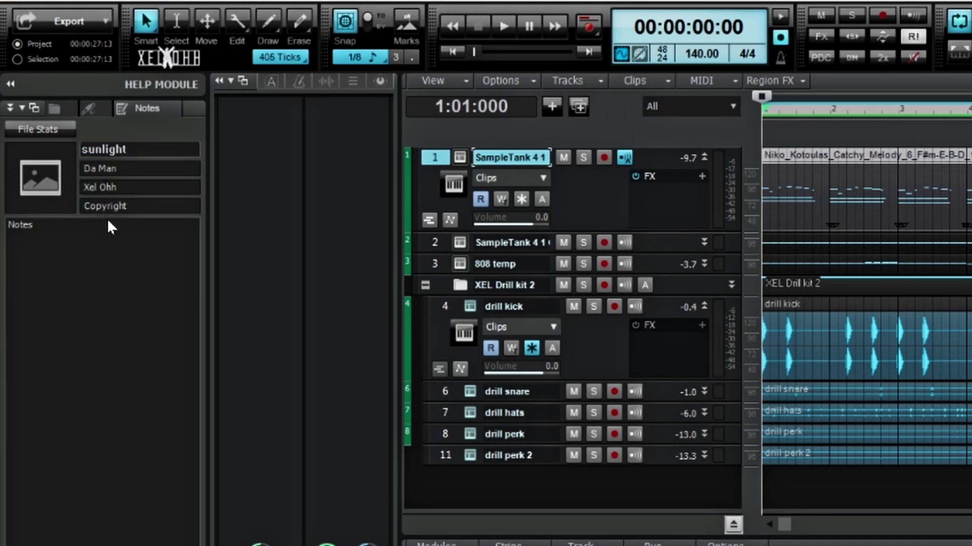
pyautogui.press('BackSpace')
pyautogui.write('S')
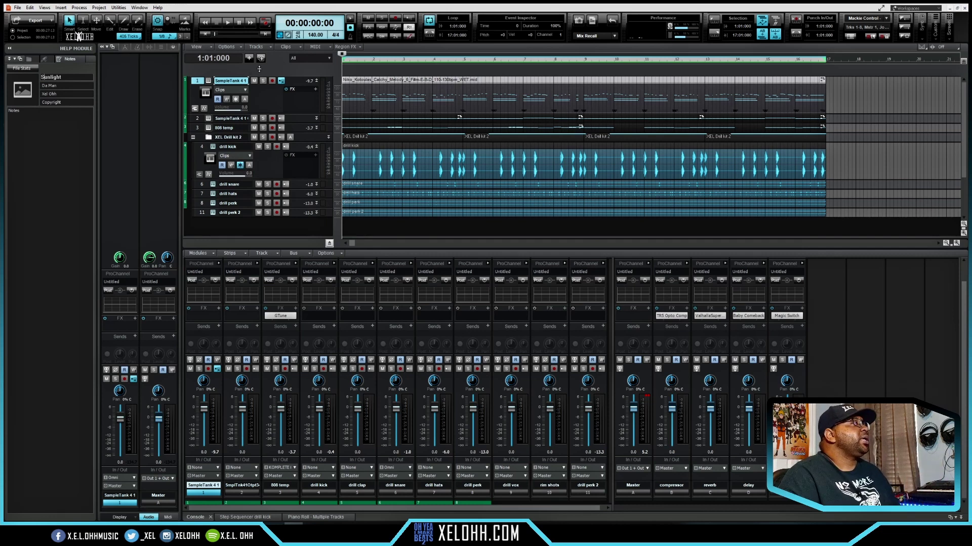
# Show the Arranger track and lay out Intro, Chorus, Verse, Verse and Ending sections of eight bars each.
pyautogui.moveTo(259, 69); pyautogui.dragTo(259, 76)
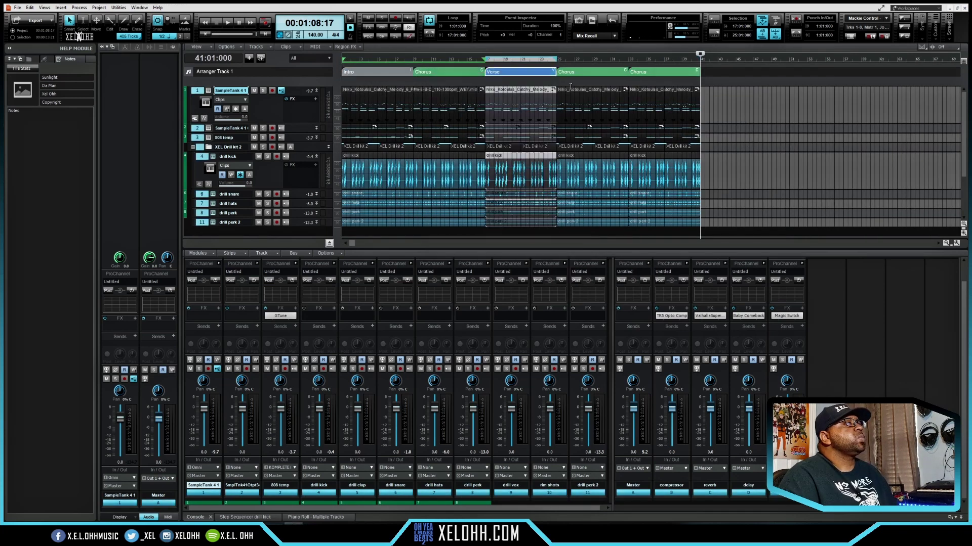
pyautogui.click(414, 60)
pyautogui.click(556, 60)
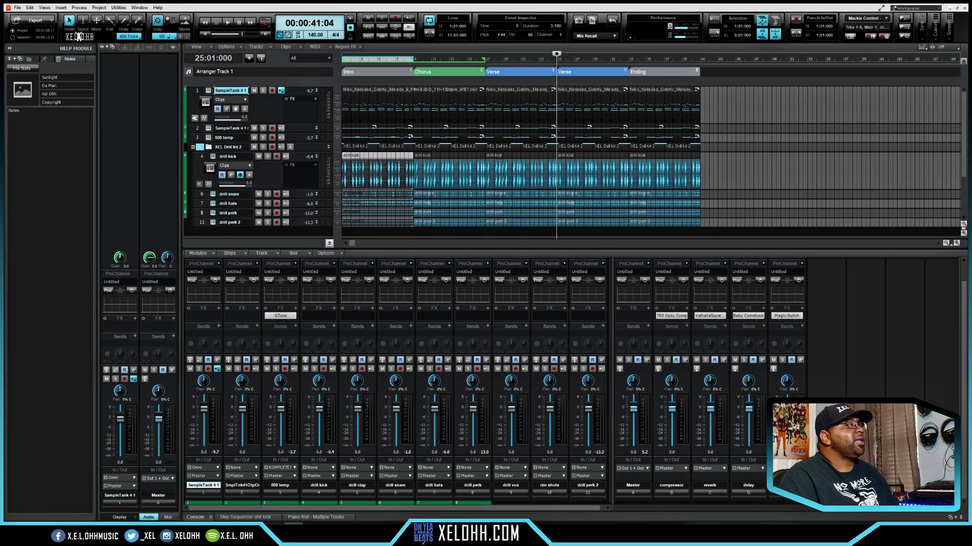
# Mute the drum, 808 temp and second SampleTank clips in the Intro section.
pyautogui.press('k')
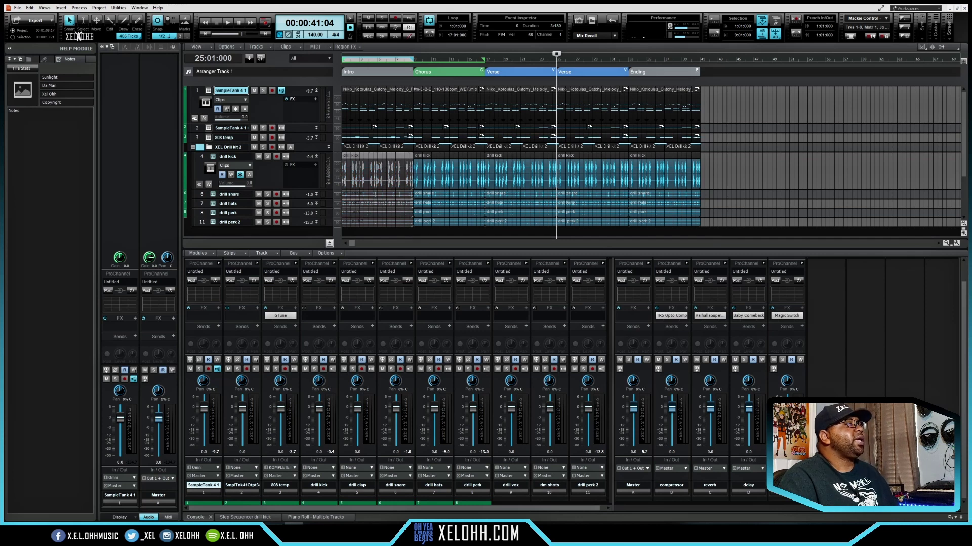
pyautogui.click(360, 137)
pyautogui.press('k')
pyautogui.click(394, 127)
pyautogui.press('k')
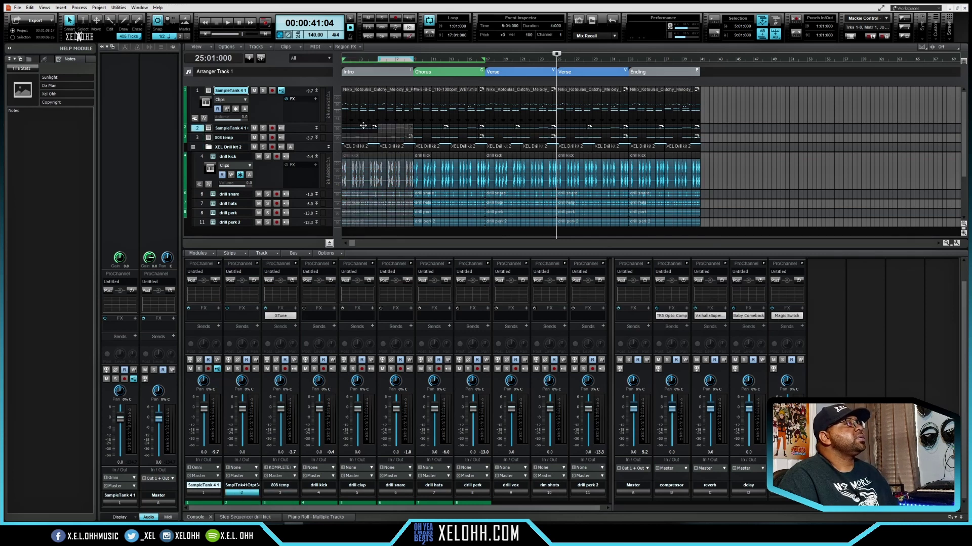
pyautogui.click(363, 127)
pyautogui.press('k')
# Mute the second SampleTank track's later clip and the drill perk clip in the first Verse section.
pyautogui.click(536, 127)
pyautogui.press('k')
pyautogui.click(511, 212)
pyautogui.press('k')
pyautogui.click(570, 90)
pyautogui.click(570, 128)
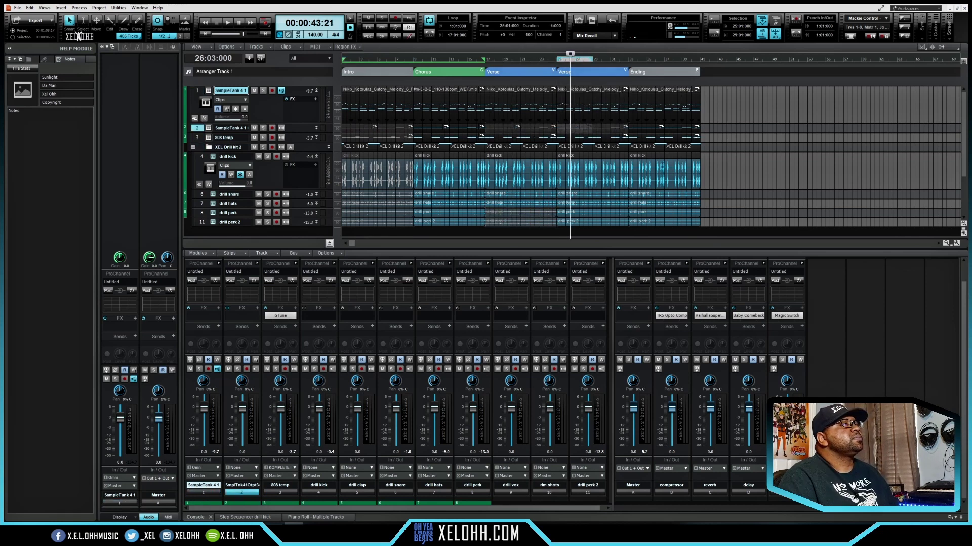
# Mute the drill kick and drill snare clips in the Ending section and return to the project start.
pyautogui.click(652, 156)
pyautogui.press('k')
pyautogui.click(653, 193)
pyautogui.press('k')
pyautogui.press('w')
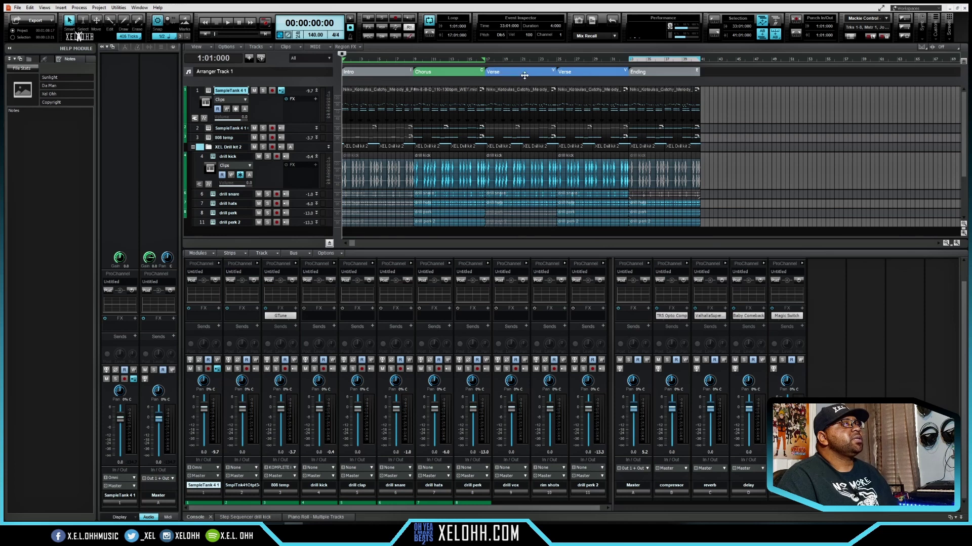
# Create an arrangement from all sections of Arranger Track 1 and duplicate it.
pyautogui.click(125, 49)
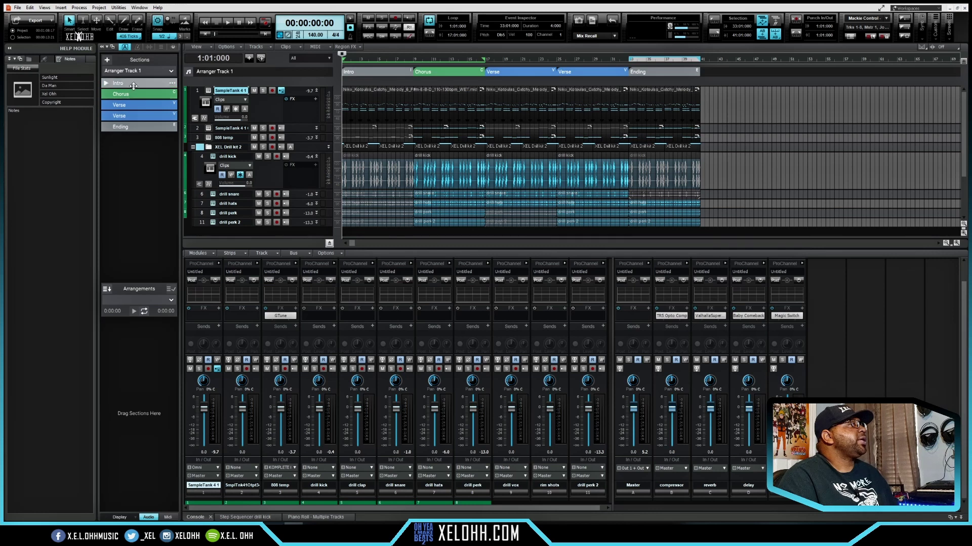
pyautogui.click(107, 290)
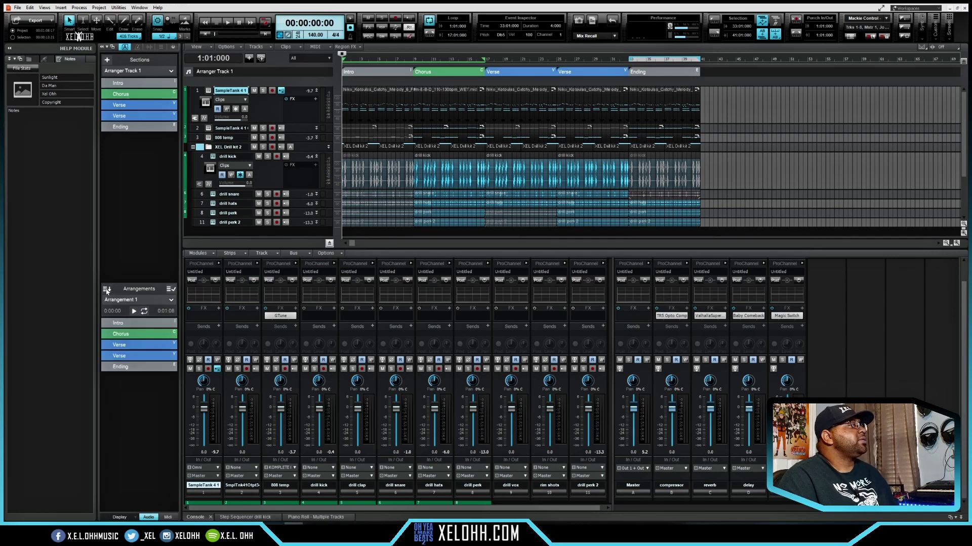
pyautogui.click(171, 302)
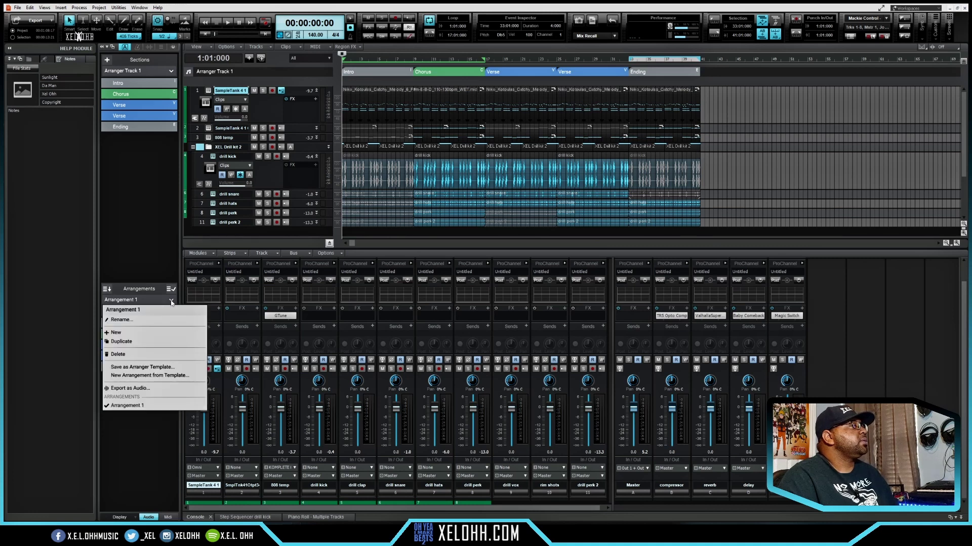
pyautogui.click(151, 342)
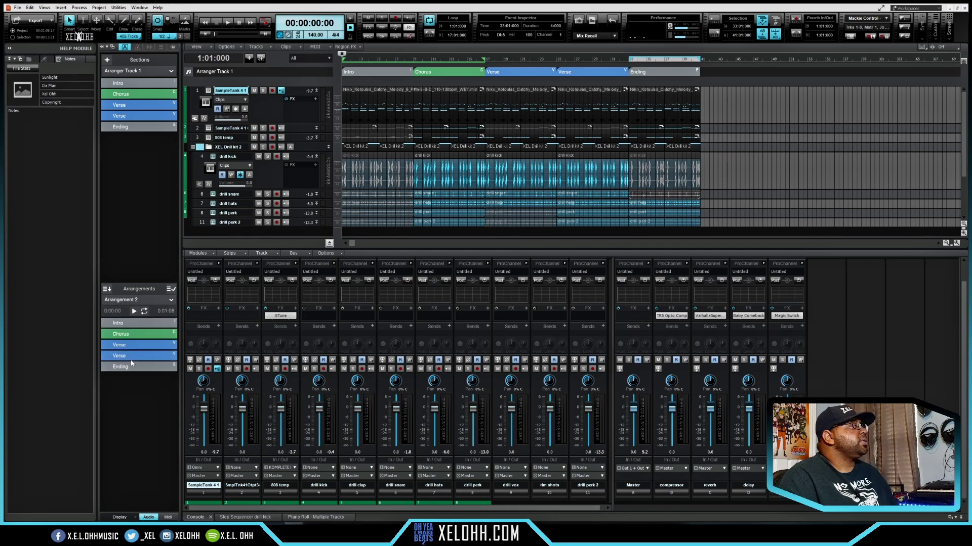
# Extend Arrangement 2 with another Chorus and two more Verses before the Ending, and return to the project start.
pyautogui.moveTo(138, 355); pyautogui.dragTo(134, 384)
pyautogui.moveTo(138, 334); pyautogui.dragTo(133, 420)
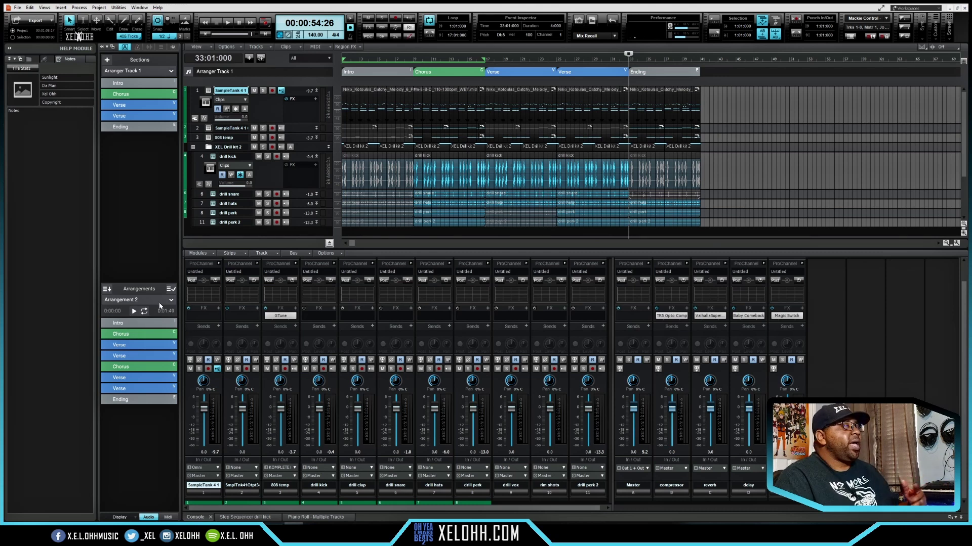
pyautogui.press('w')
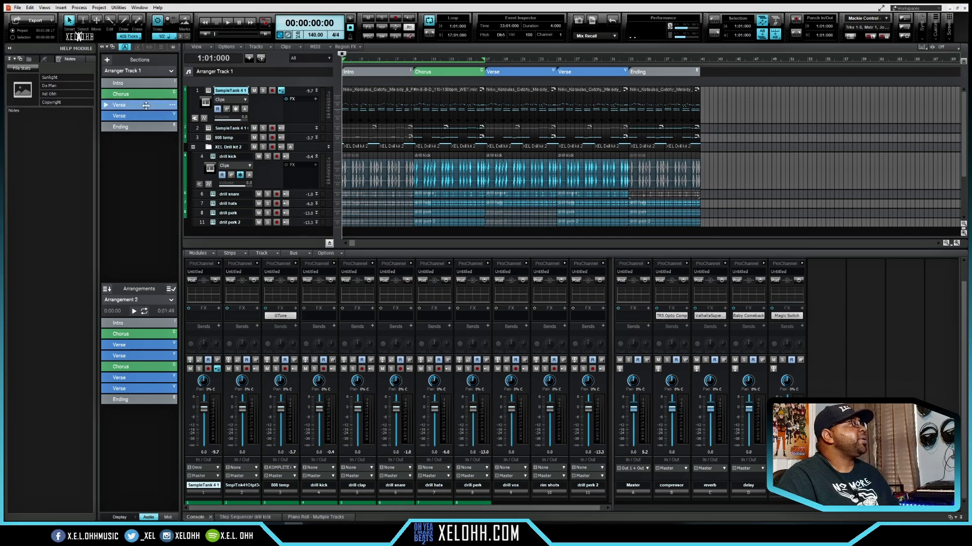
# Open the Export Audio settings and examine the available export presets.
pyautogui.click(53, 21)
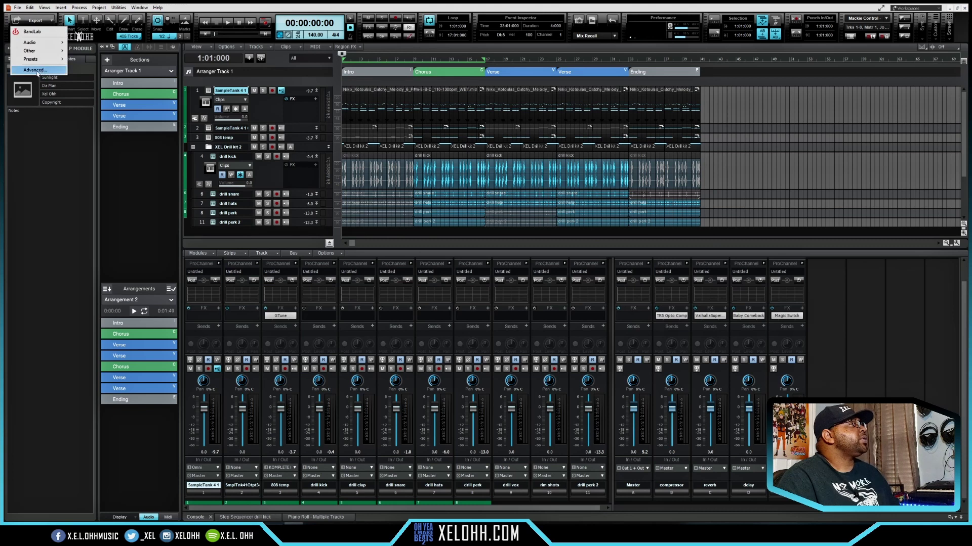
pyautogui.click(18, 8)
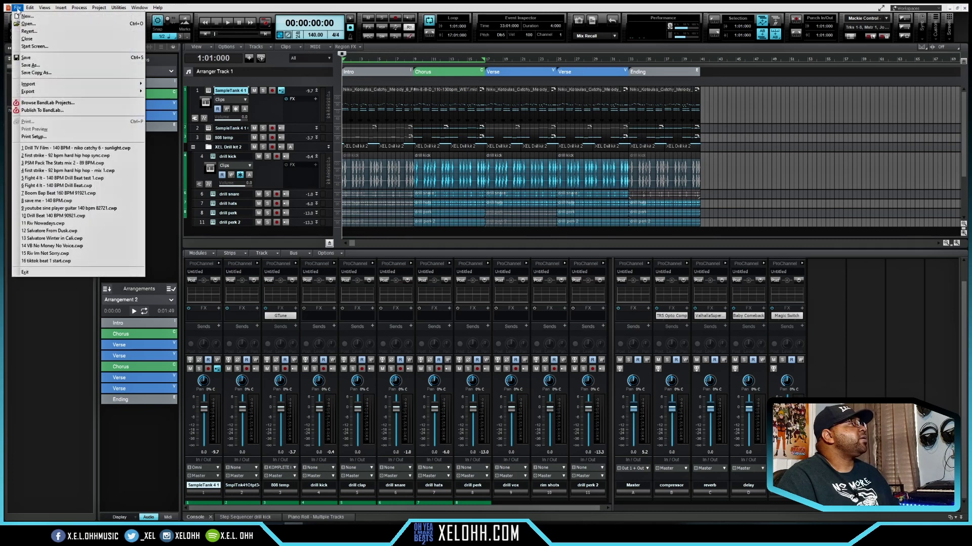
pyautogui.moveTo(110, 89)
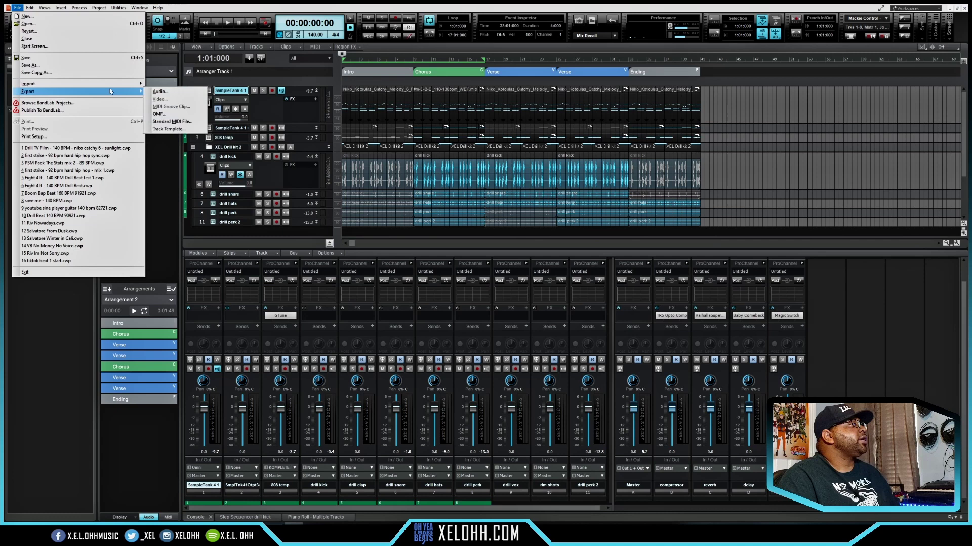
pyautogui.click(174, 92)
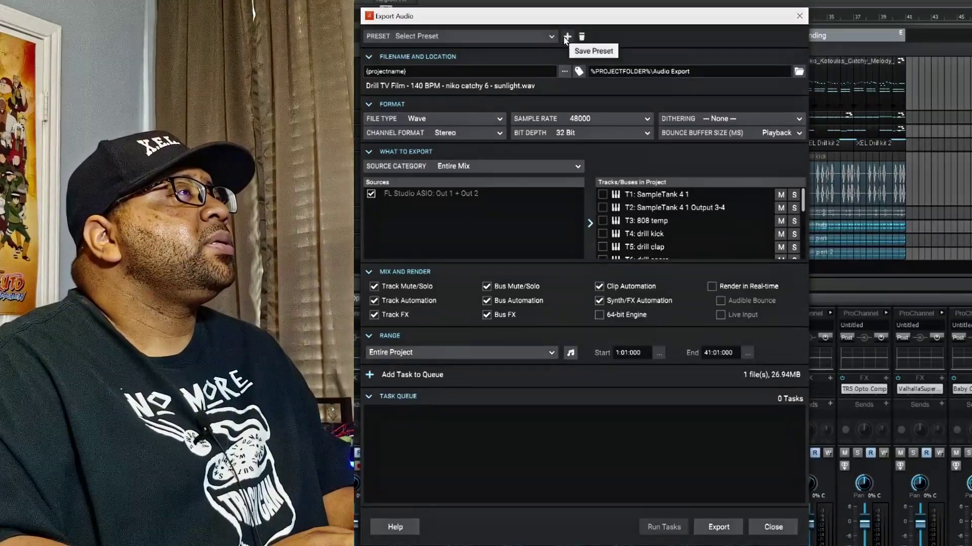
pyautogui.click(447, 37)
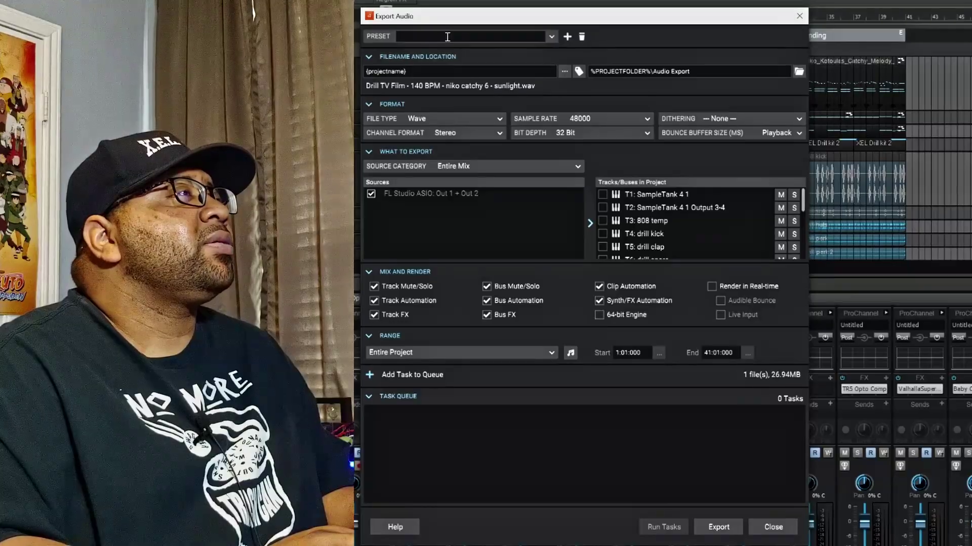
pyautogui.click(551, 36)
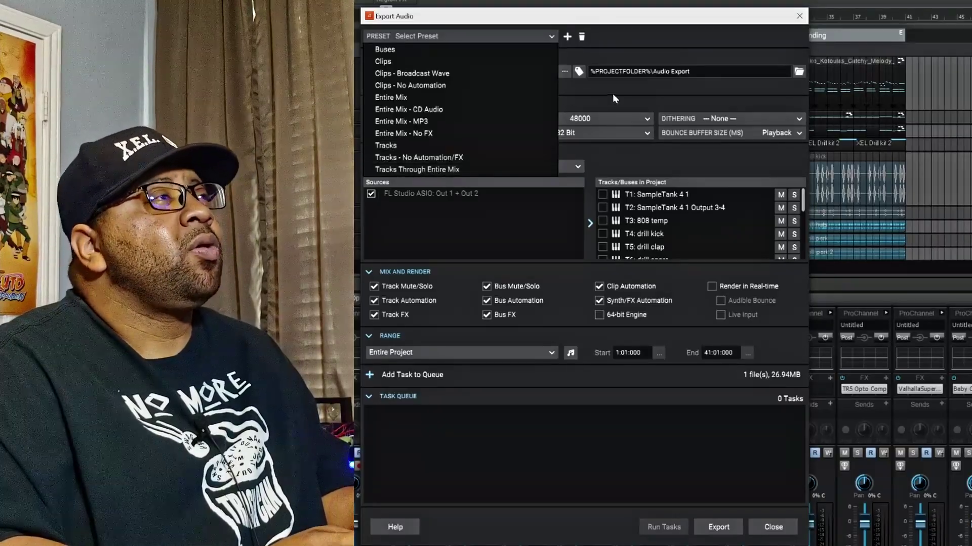
# Close the export preset list and replace the {projectname} tag in the file name with sunshine.
pyautogui.click(627, 90)
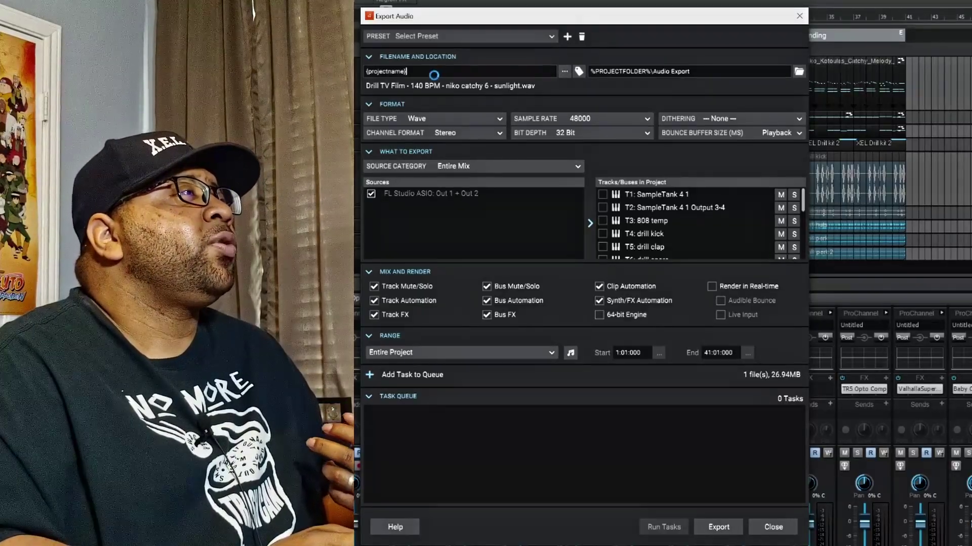
pyautogui.moveTo(416, 72); pyautogui.dragTo(356, 72)
pyautogui.press('End')
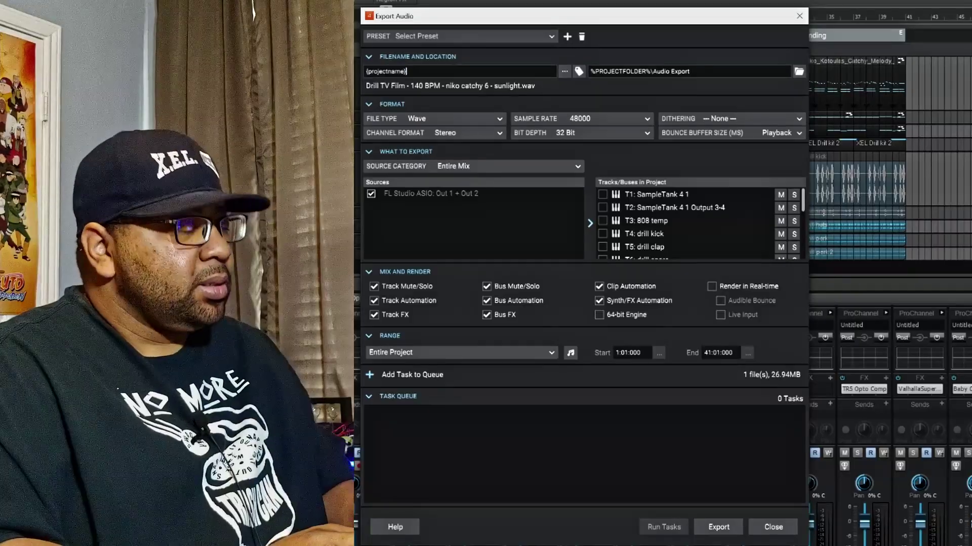
pyautogui.press('BackSpace')
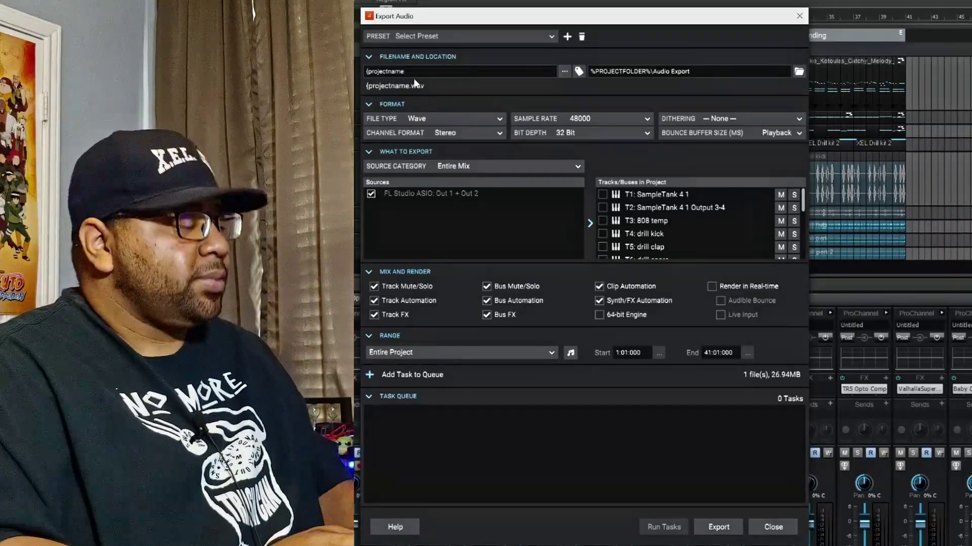
pyautogui.press('BackSpace')
pyautogui.press('BackSpace')
pyautogui.press('BackSpace')
pyautogui.press('BackSpace')
pyautogui.press('BackSpace')
pyautogui.press('BackSpace')
pyautogui.press('BackSpace')
pyautogui.press('BackSpace')
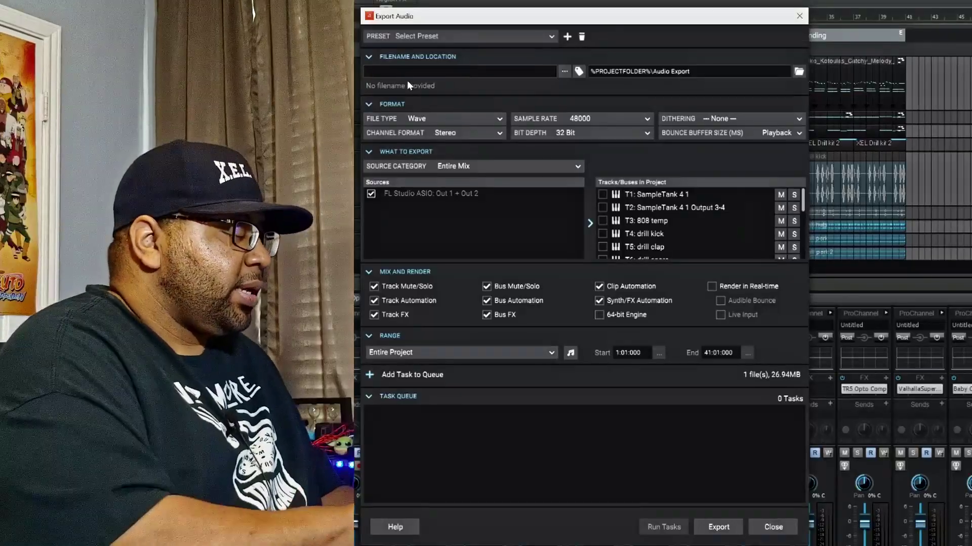
pyautogui.write('su')
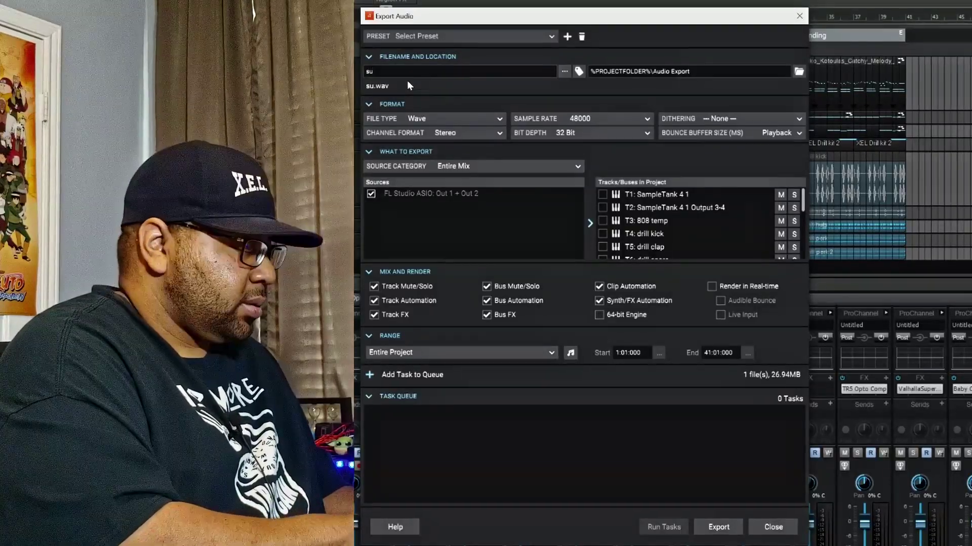
pyautogui.write('nshine')
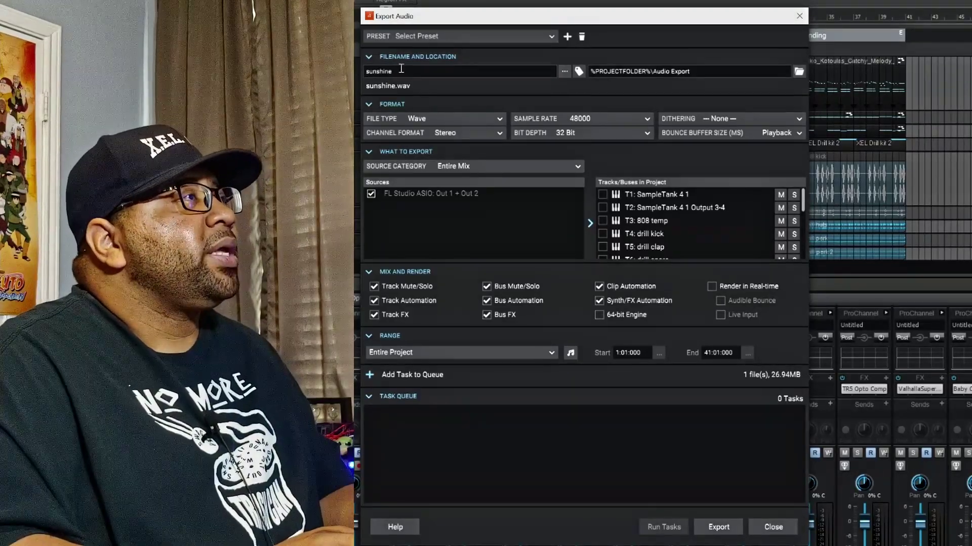
# Clear the text from the export file name.
pyautogui.moveTo(398, 71); pyautogui.dragTo(371, 75)
pyautogui.write('unsh')
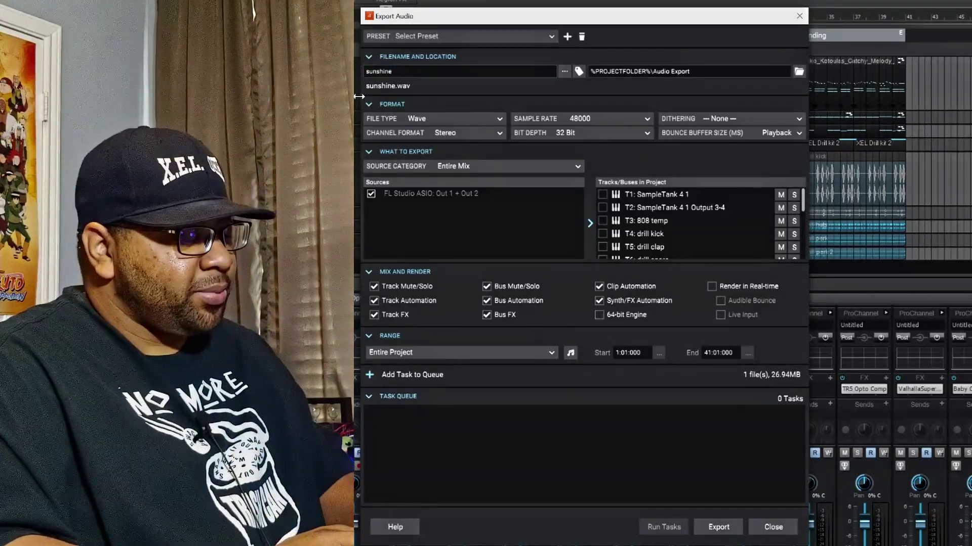
pyautogui.press('BackSpace')
pyautogui.press('BackSpace')
pyautogui.press('BackSpace')
pyautogui.press('BackSpace')
pyautogui.press('BackSpace')
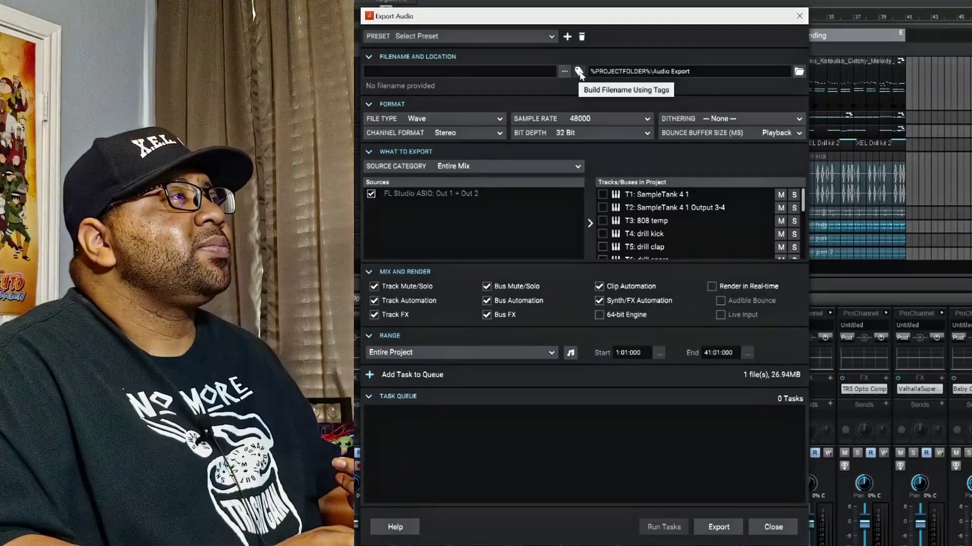
# Check the presets for building a file name with tags, and add the project notes Name and Album tags to the file name.
pyautogui.click(579, 72)
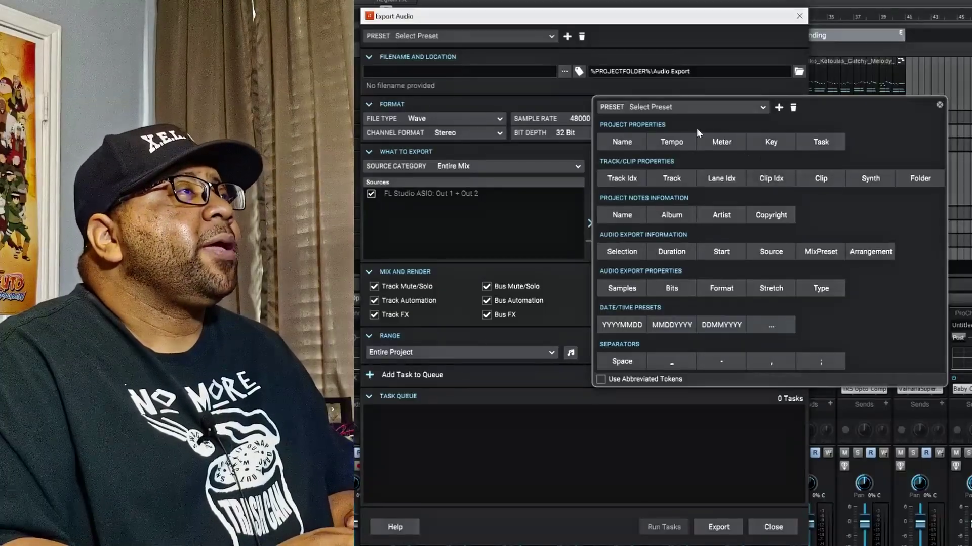
pyautogui.click(762, 108)
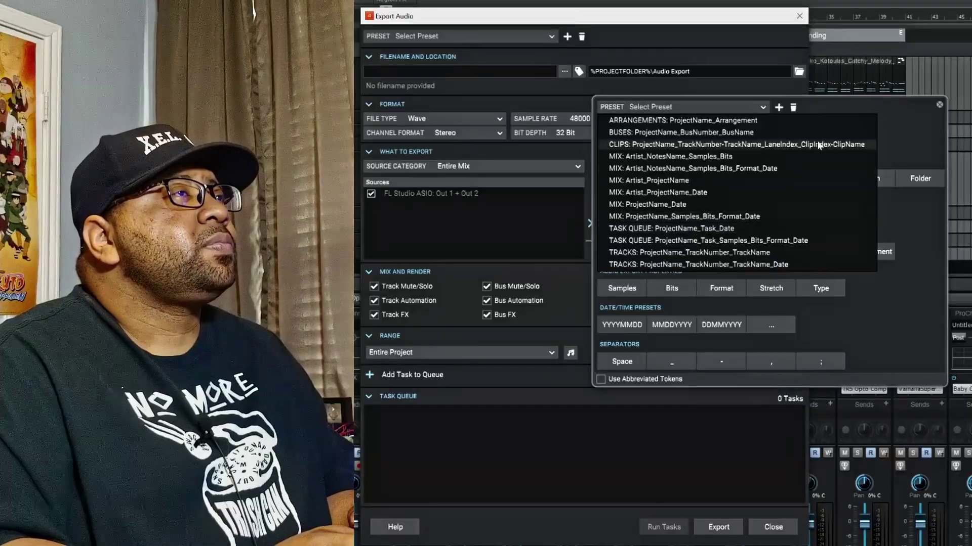
pyautogui.click(909, 135)
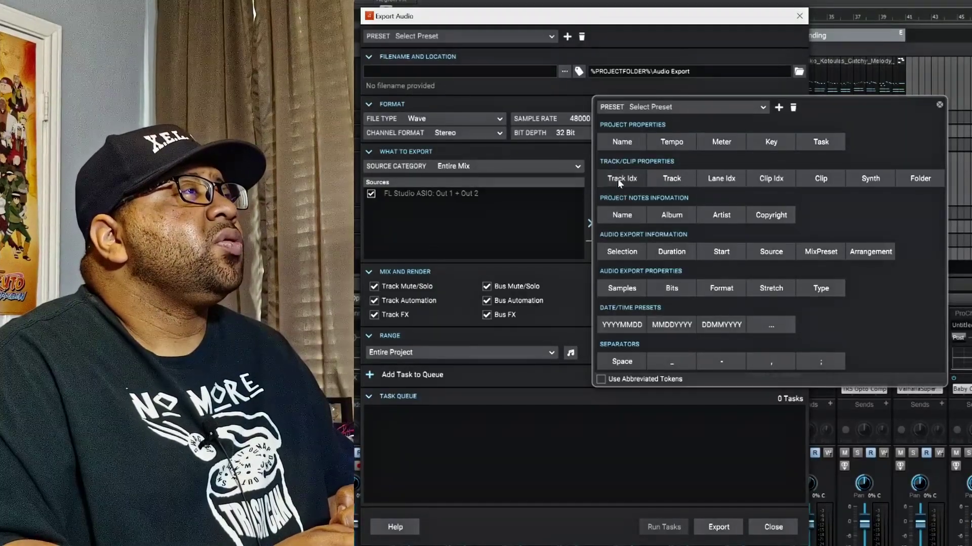
pyautogui.click(622, 217)
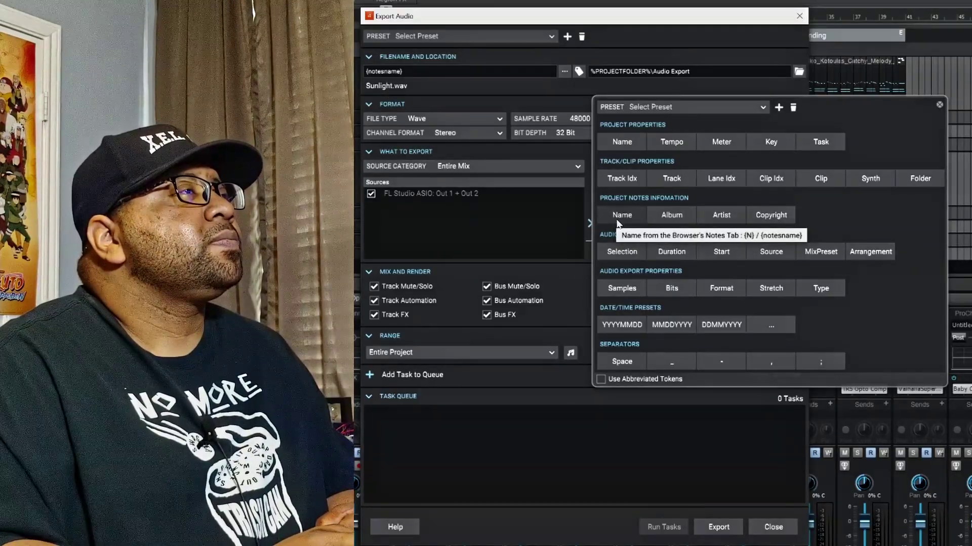
pyautogui.click(672, 216)
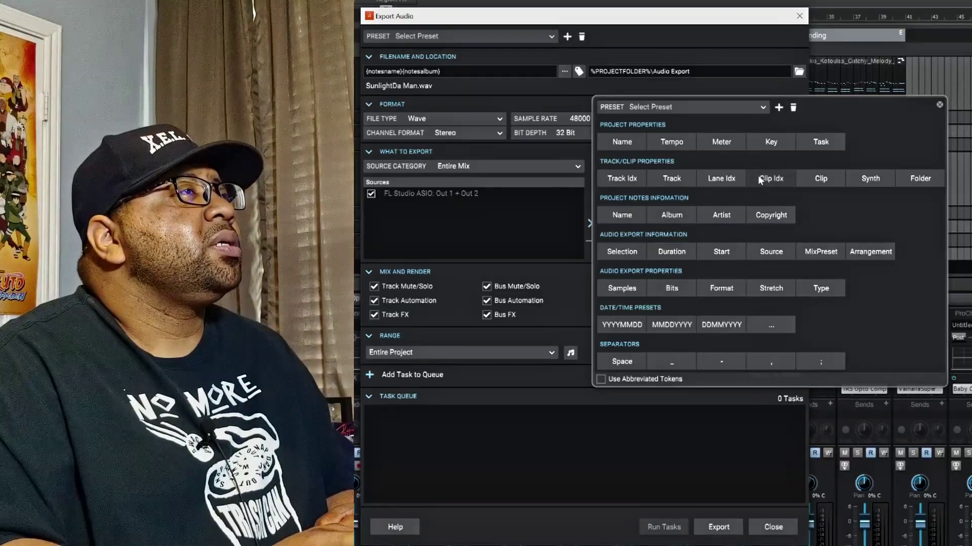
# Delete the {notesalbum} tag from the file name, keeping only {notesname}.
pyautogui.click(450, 71)
pyautogui.press('BackSpace')
pyautogui.press('BackSpace')
pyautogui.press('BackSpace')
pyautogui.press('BackSpace')
pyautogui.press('BackSpace')
pyautogui.press('BackSpace')
pyautogui.press('BackSpace')
pyautogui.press('BackSpace')
pyautogui.press('BackSpace')
pyautogui.press('BackSpace')
pyautogui.press('BackSpace')
pyautogui.press('BackSpace')
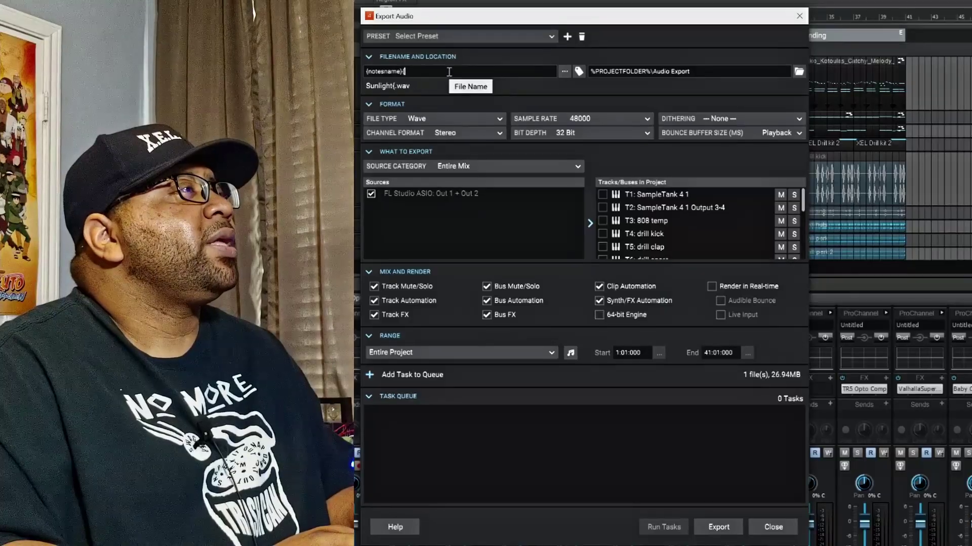
# Append a hyphen with a space on each side and the project notes Album tag to the file name.
pyautogui.click(579, 71)
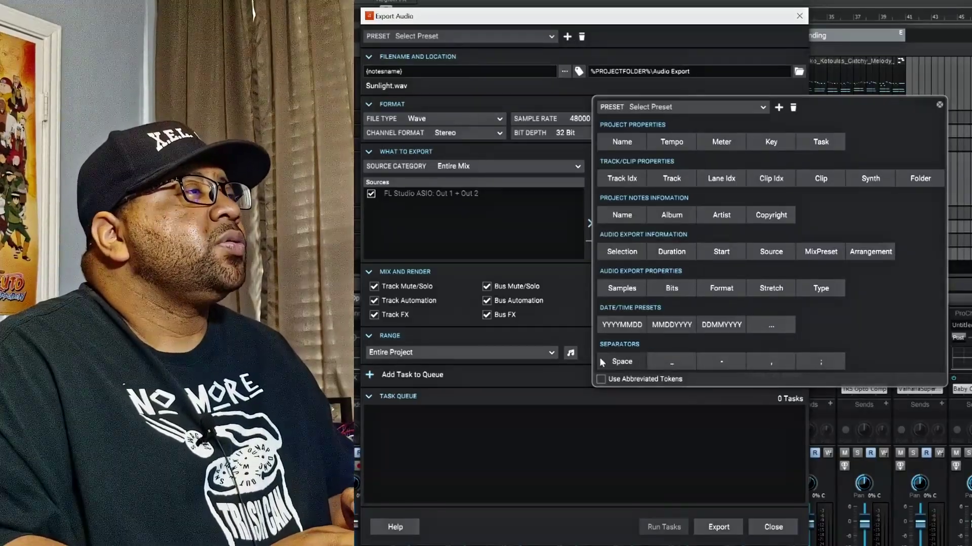
pyautogui.click(626, 362)
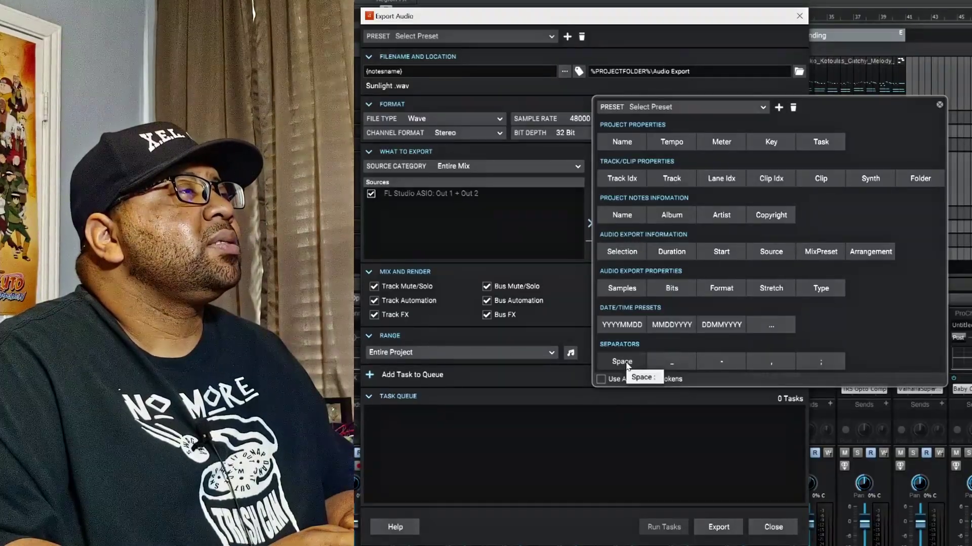
pyautogui.click(720, 360)
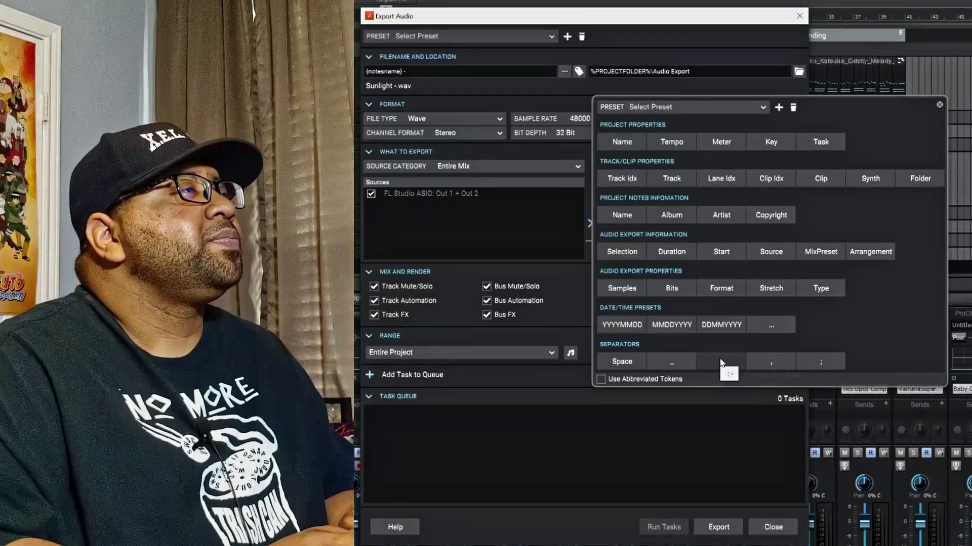
pyautogui.click(636, 361)
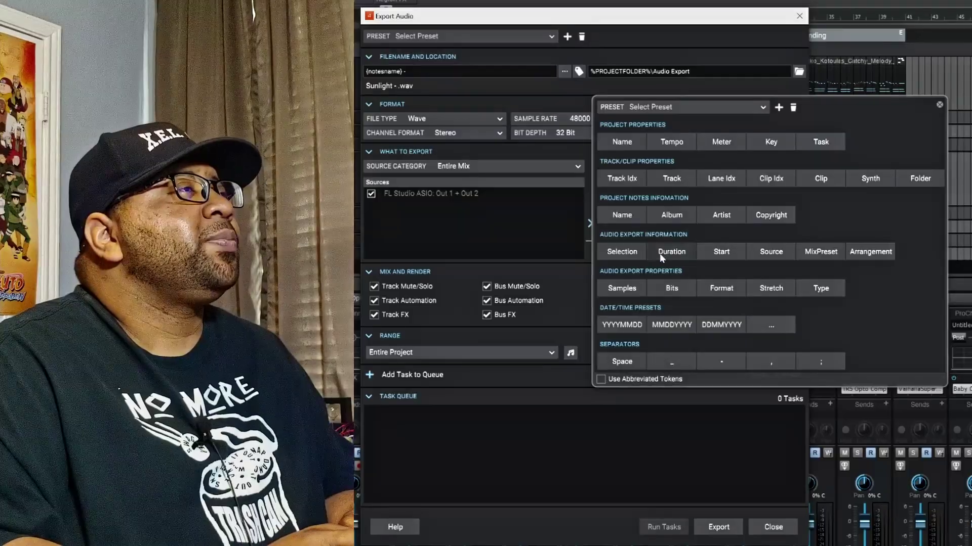
pyautogui.click(668, 212)
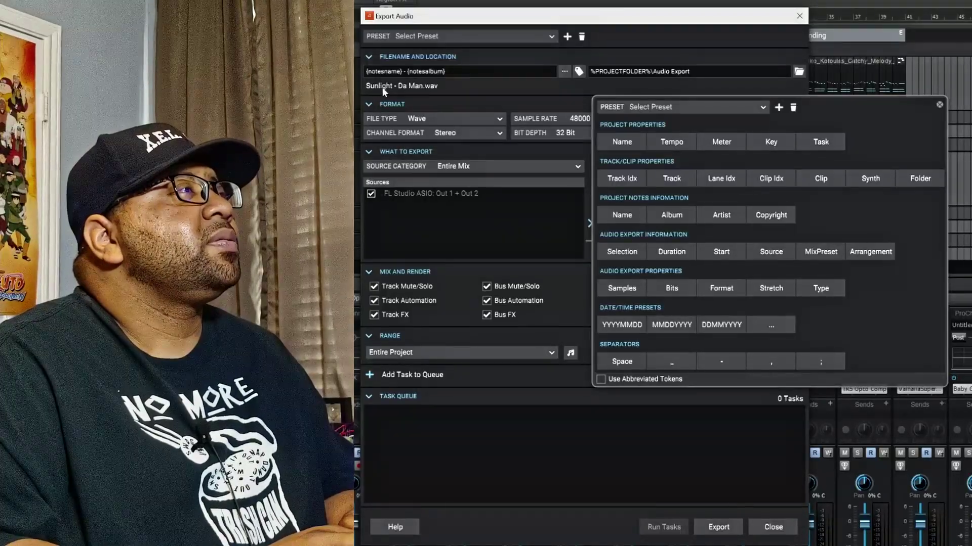
# Extend the file name with another spaced hyphen and the project notes Artist tag.
pyautogui.click(721, 215)
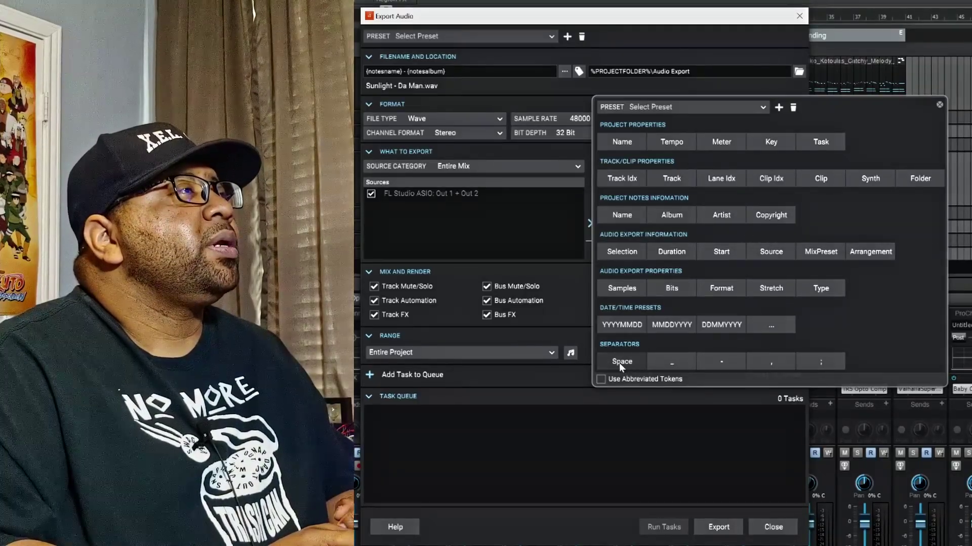
pyautogui.click(619, 363)
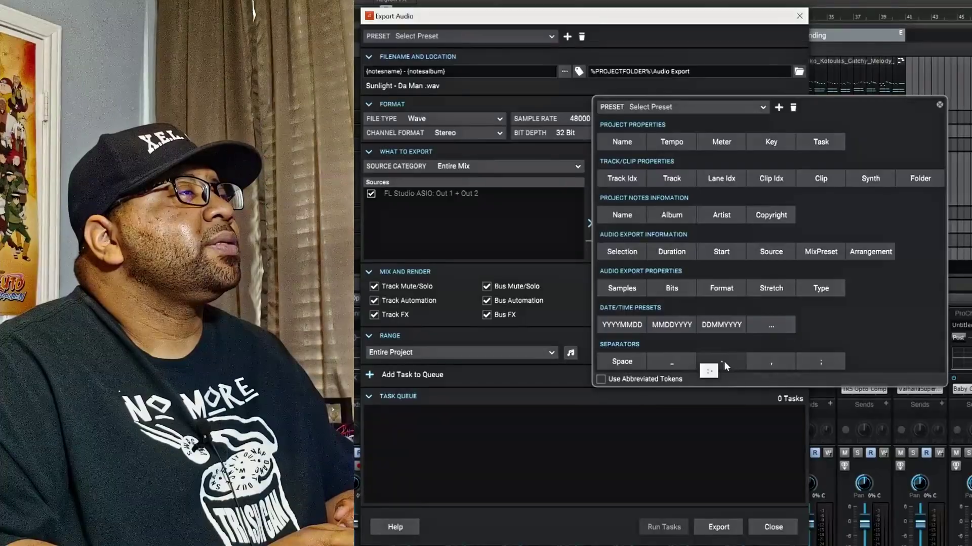
pyautogui.click(724, 361)
pyautogui.click(614, 361)
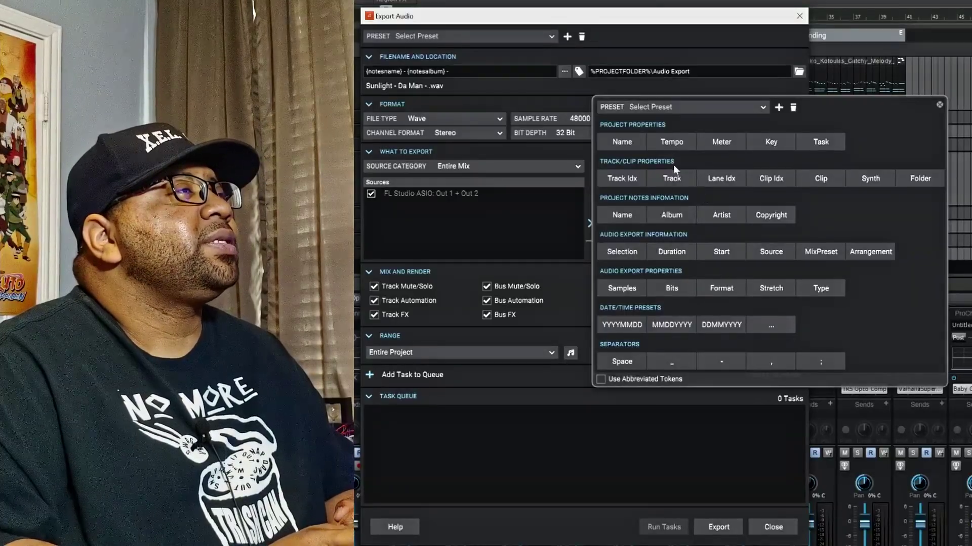
pyautogui.click(726, 216)
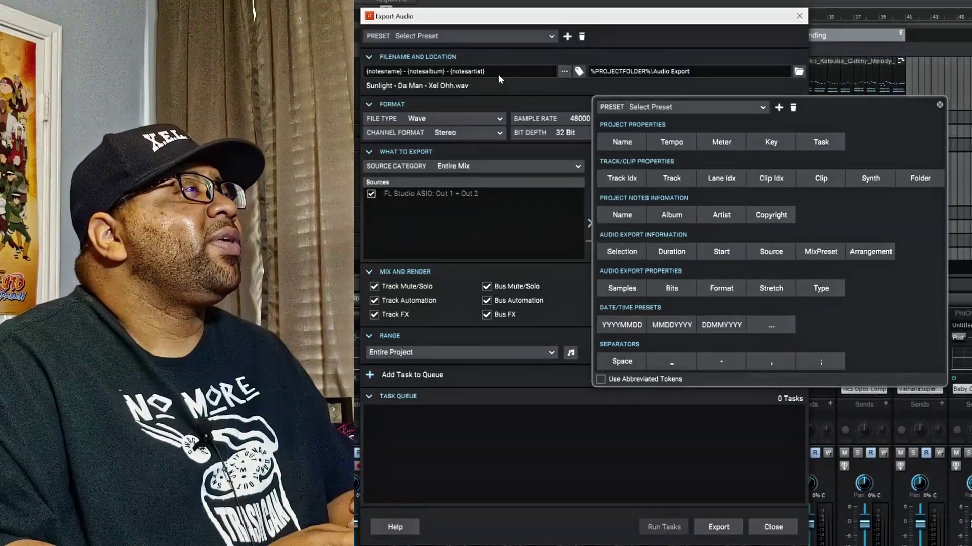
# Save the tag combination {notesname} - {notesalbum} - {notesartist} as a file name preset called xel 1.
pyautogui.click(710, 108)
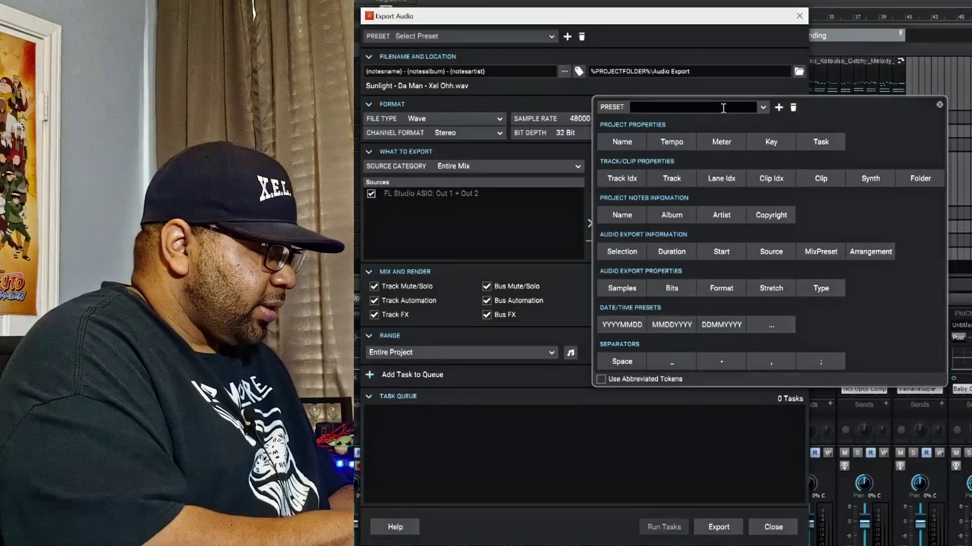
pyautogui.write('xel 1')
pyautogui.click(779, 107)
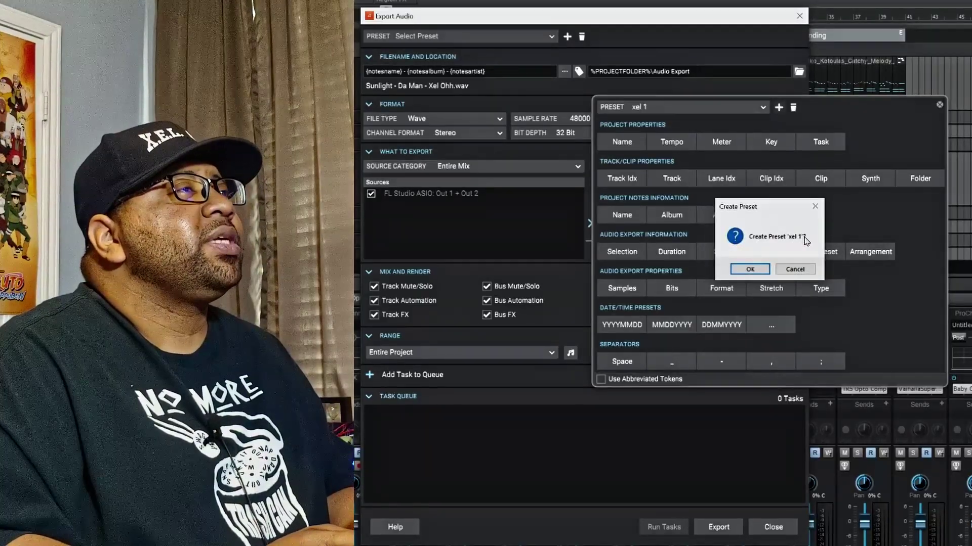
pyautogui.click(750, 269)
pyautogui.click(750, 269)
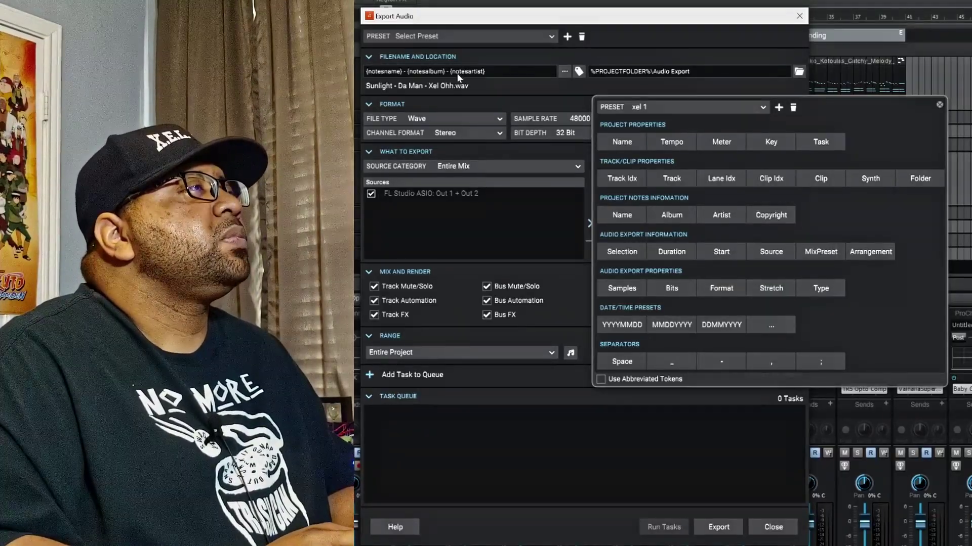
# Empty the file name and fill it again by applying the saved xel 1 tag preset.
pyautogui.click(494, 70)
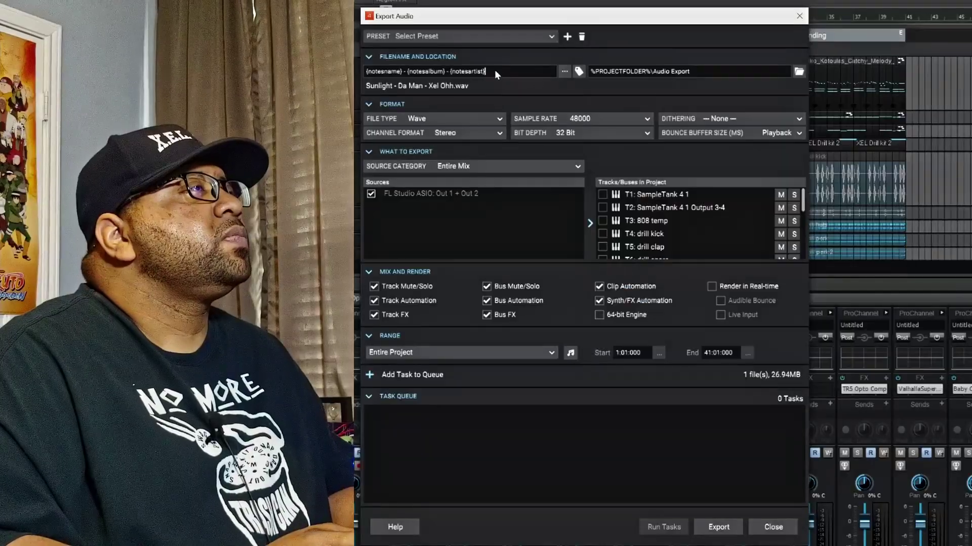
pyautogui.hotkey('ctrl', 'a')
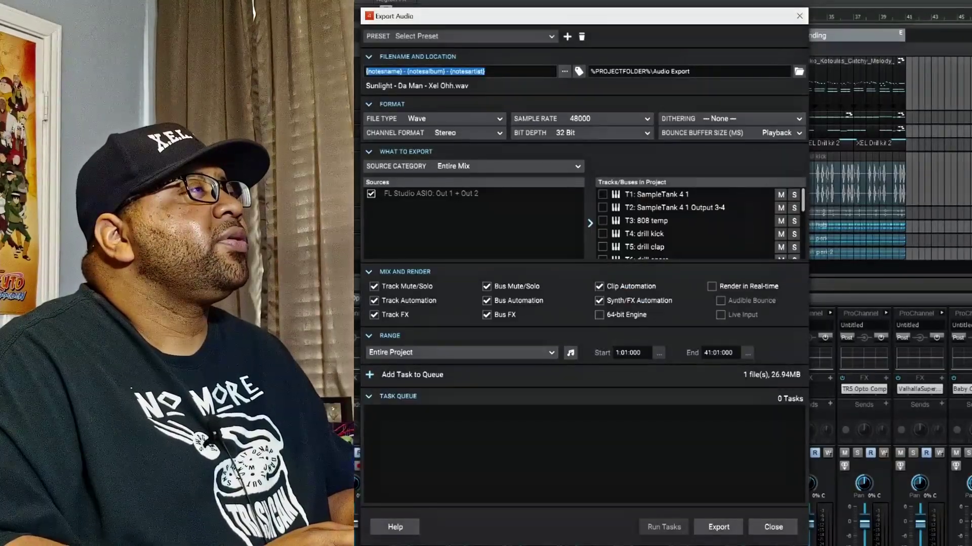
pyautogui.press('BackSpace')
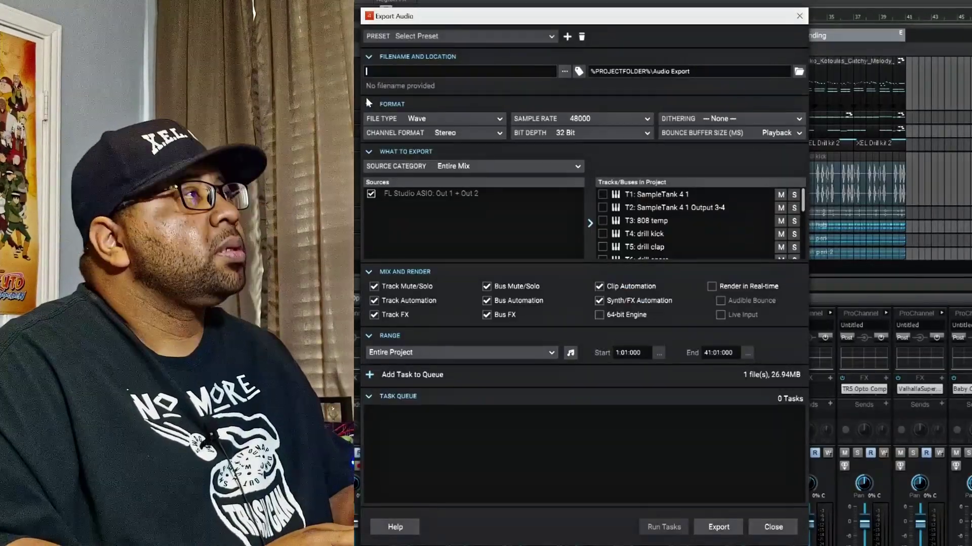
pyautogui.click(578, 71)
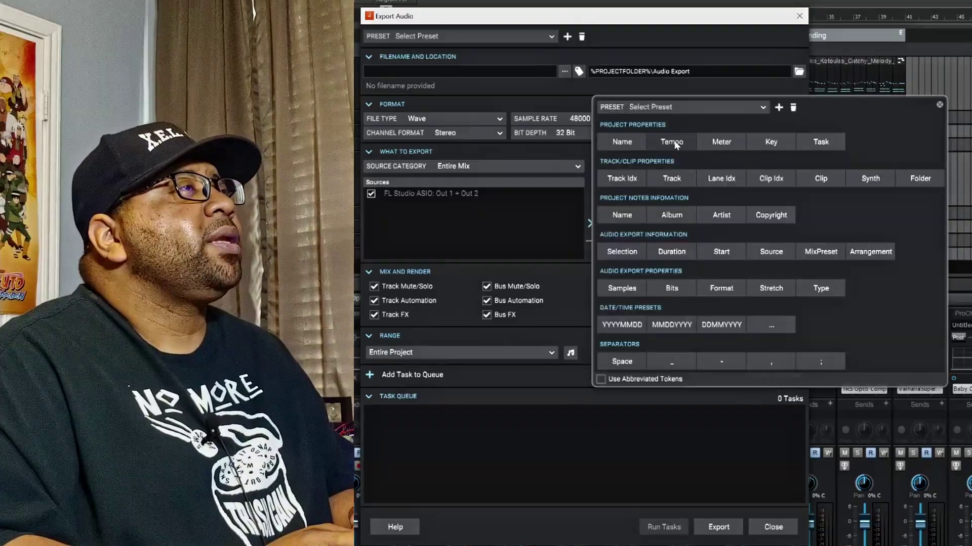
pyautogui.click(763, 108)
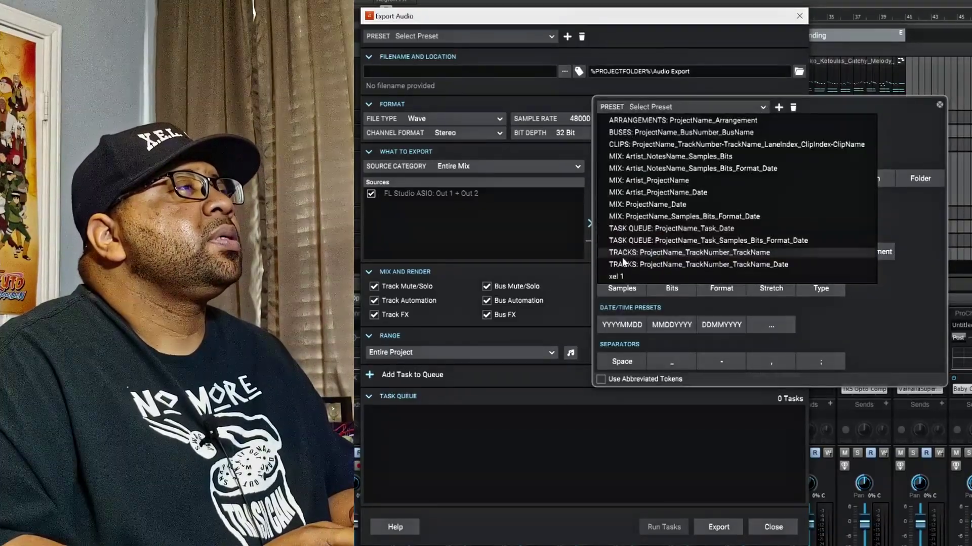
pyautogui.click(622, 275)
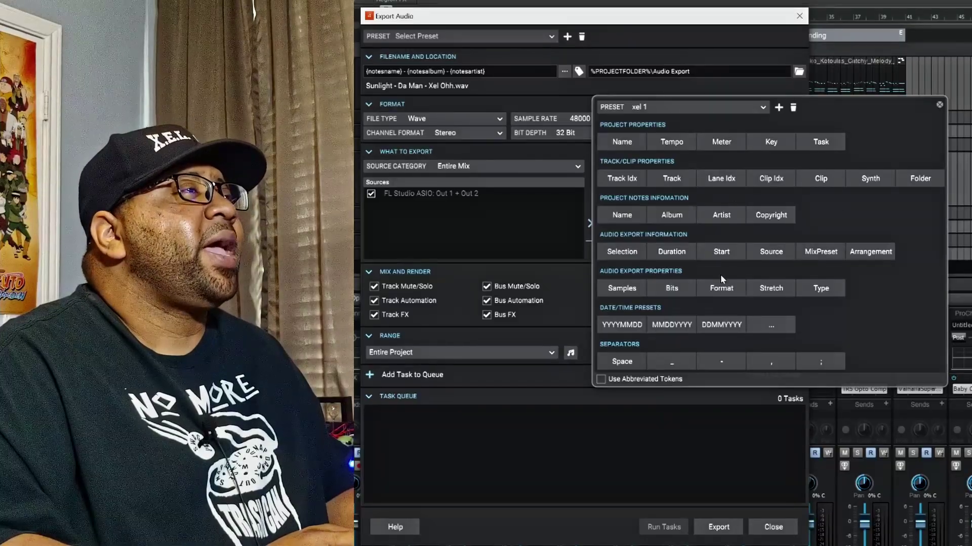
# Remove all tags from the export file name and reopen the file name tag builder.
pyautogui.click(511, 72)
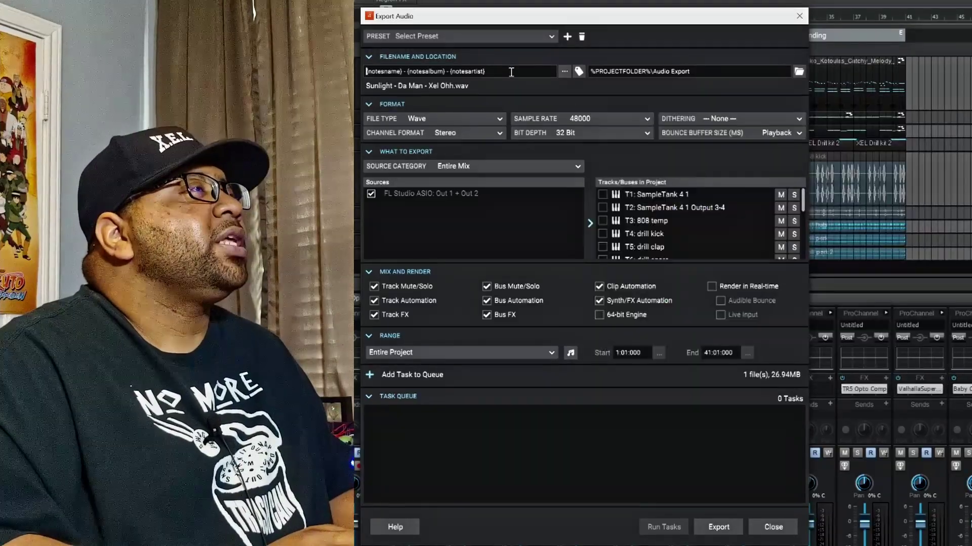
pyautogui.moveTo(484, 72); pyautogui.dragTo(363, 72)
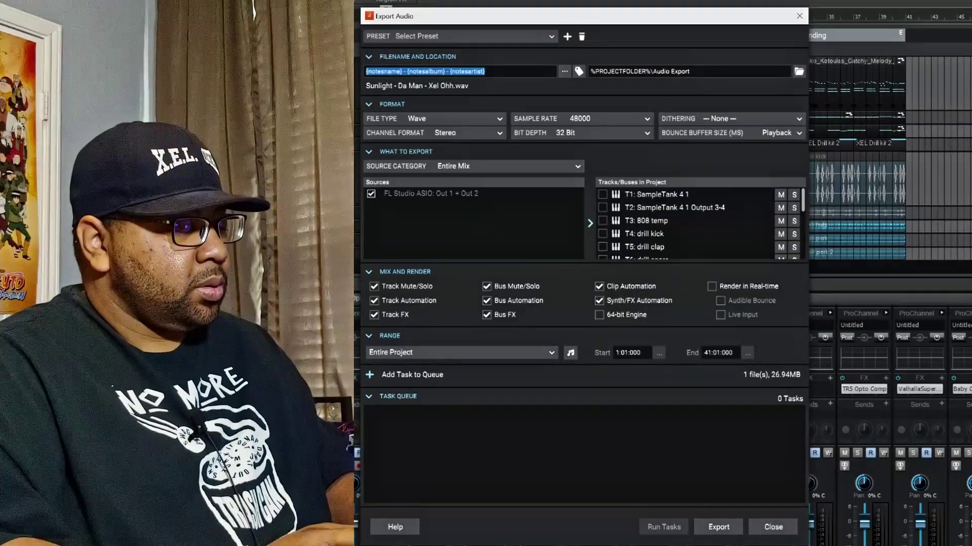
pyautogui.press('BackSpace')
pyautogui.click(565, 72)
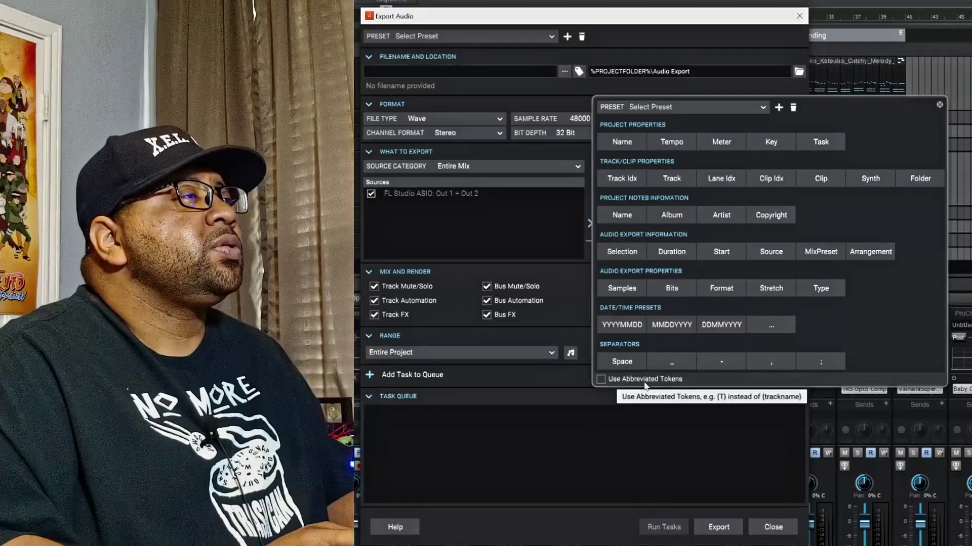
# Add the project notes Name tag to the file name in abbreviated and full form, leaving abbreviated tokens enabled.
pyautogui.click(601, 380)
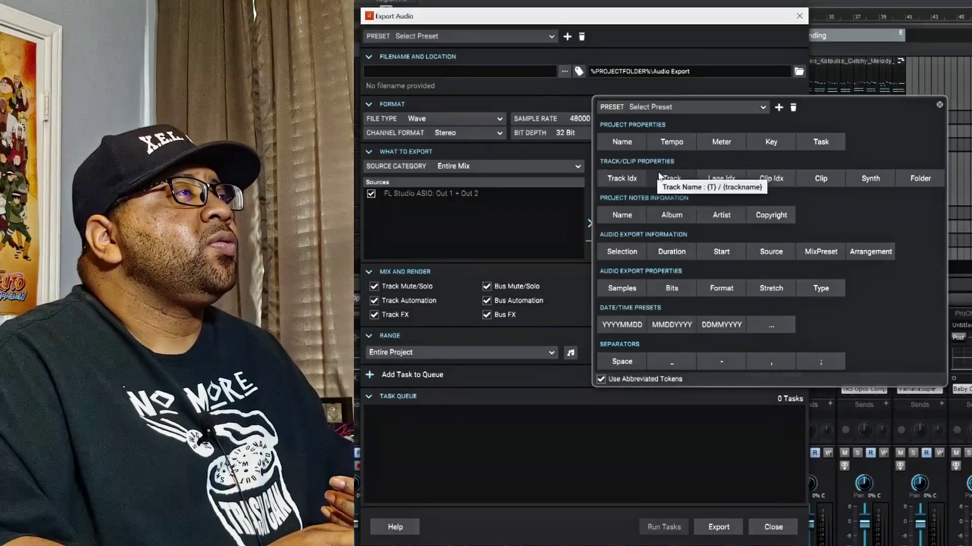
pyautogui.click(617, 217)
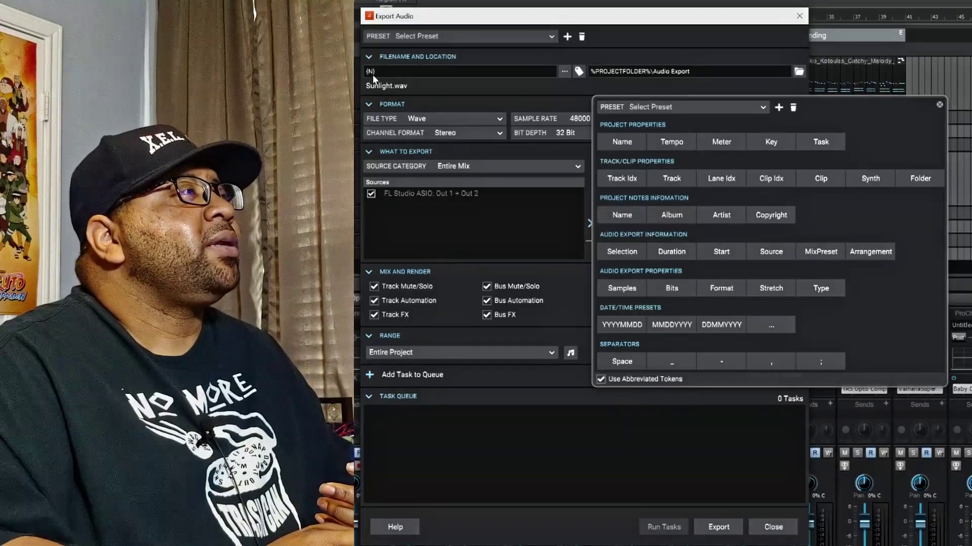
pyautogui.click(600, 380)
pyautogui.click(620, 214)
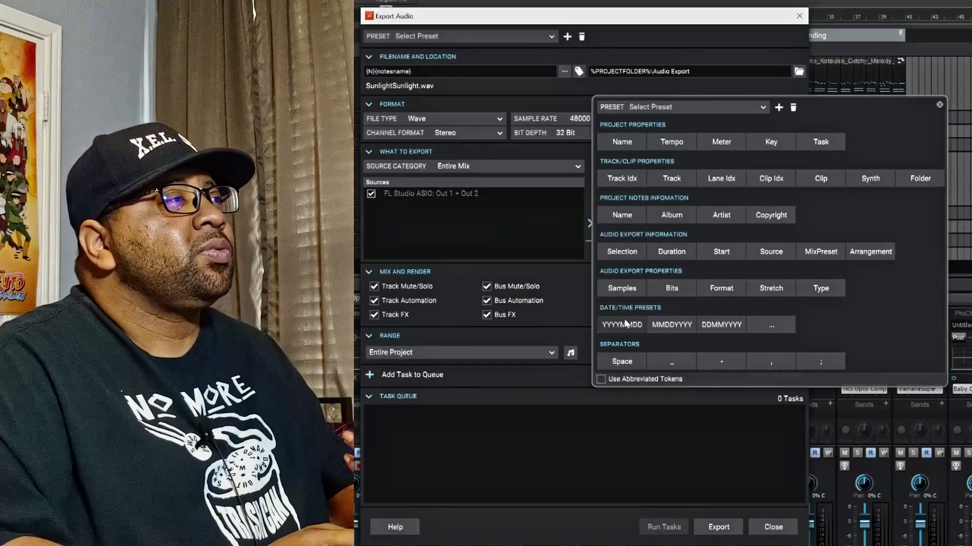
pyautogui.click(601, 380)
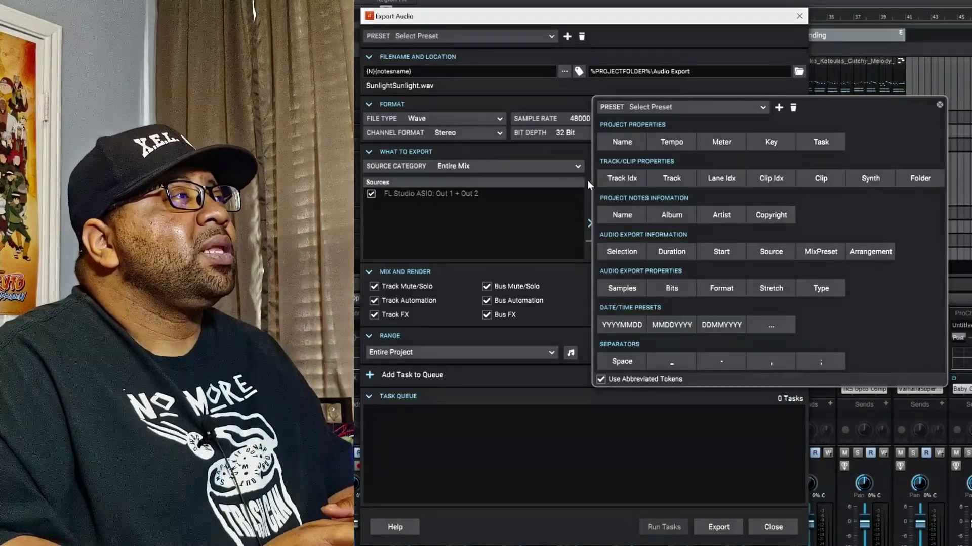
# Clear the export file name, refill it with only the abbreviated project notes Name tag {N}, and close the tag builder.
pyautogui.click(430, 73)
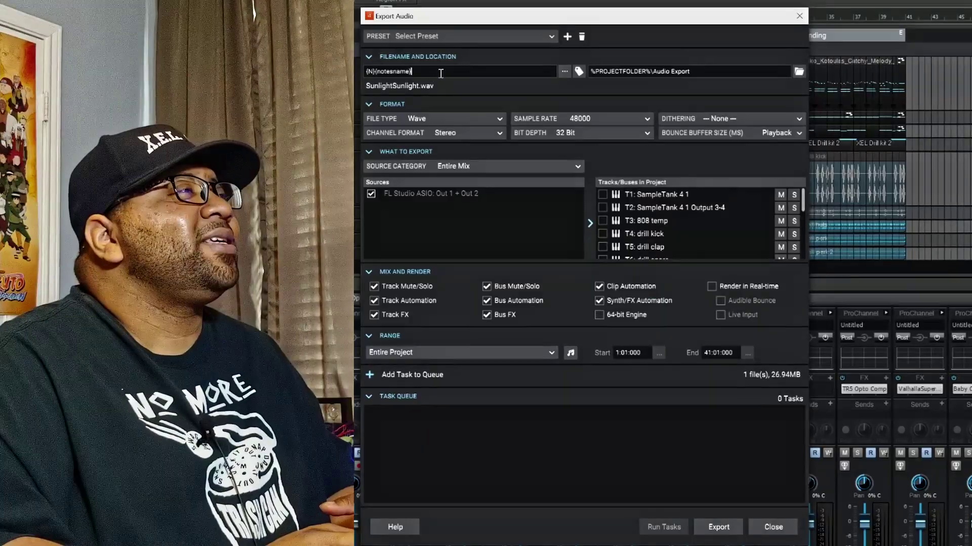
pyautogui.moveTo(441, 73); pyautogui.dragTo(366, 72)
pyautogui.press('BackSpace')
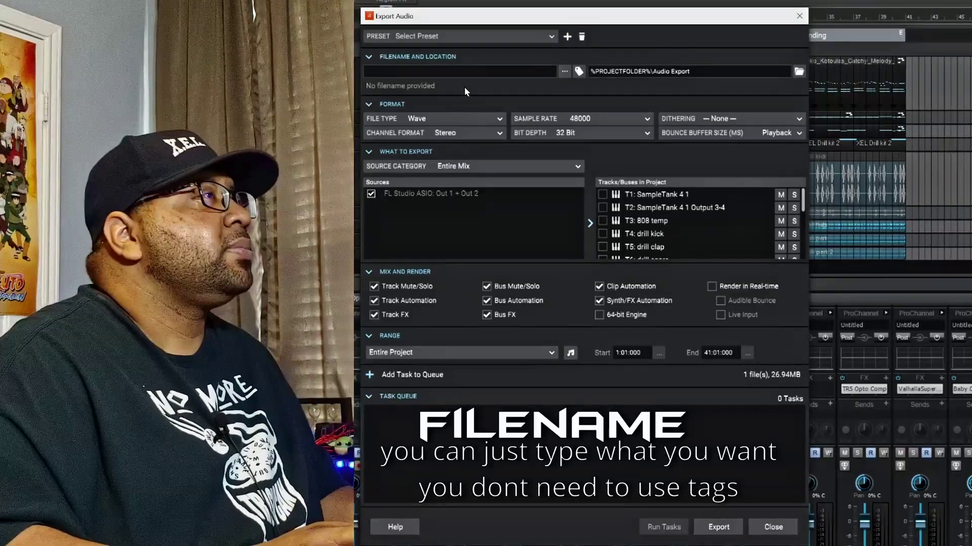
pyautogui.click(579, 72)
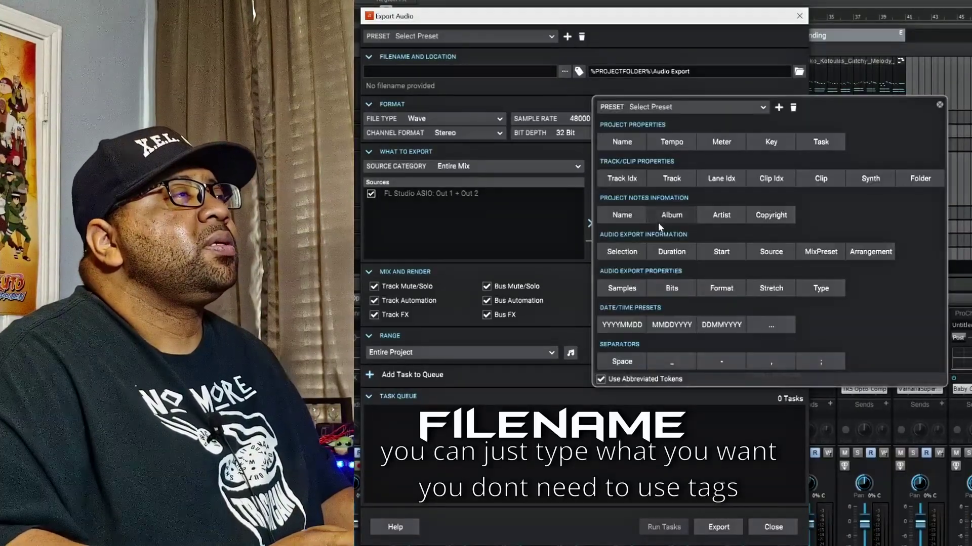
pyautogui.click(612, 216)
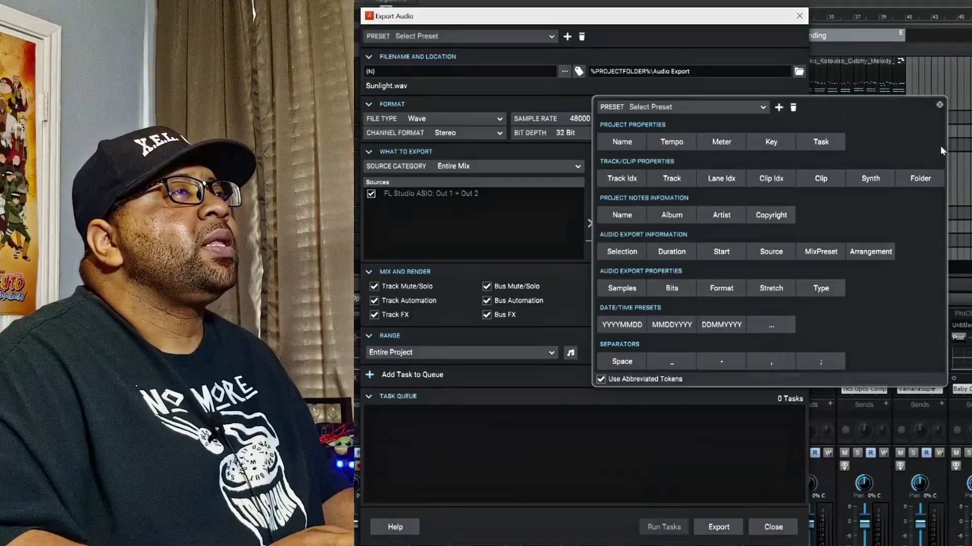
pyautogui.click(939, 105)
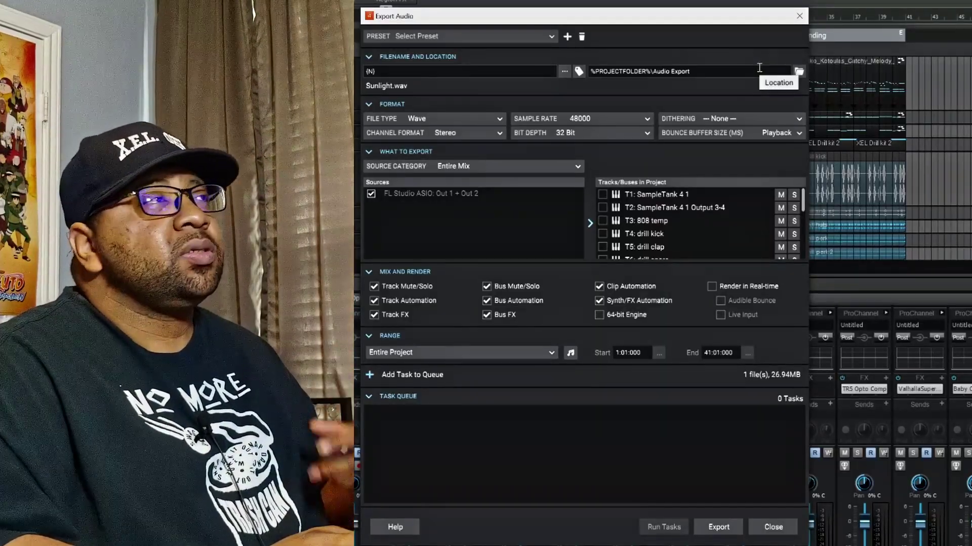
# Set the export location to the test 1 folder on the Desktop.
pyautogui.click(799, 72)
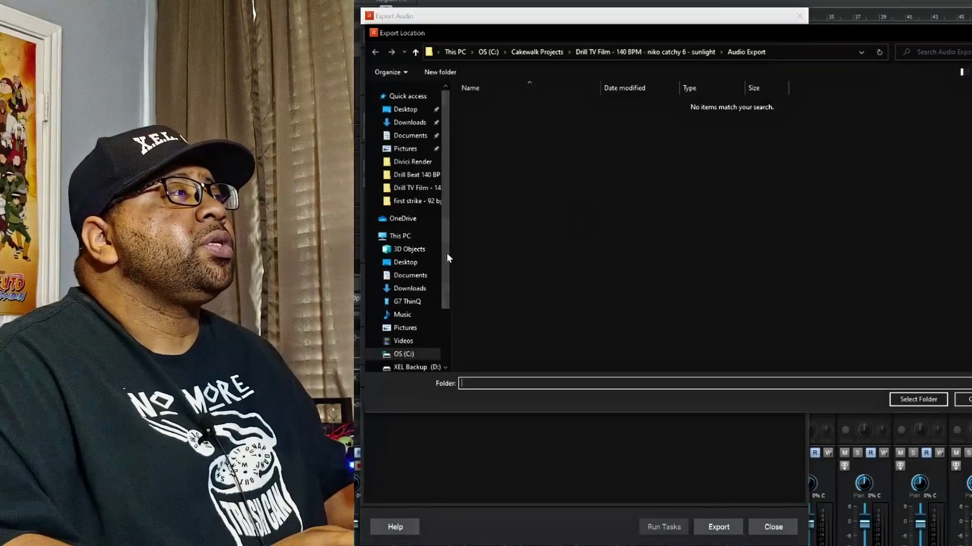
pyautogui.click(407, 265)
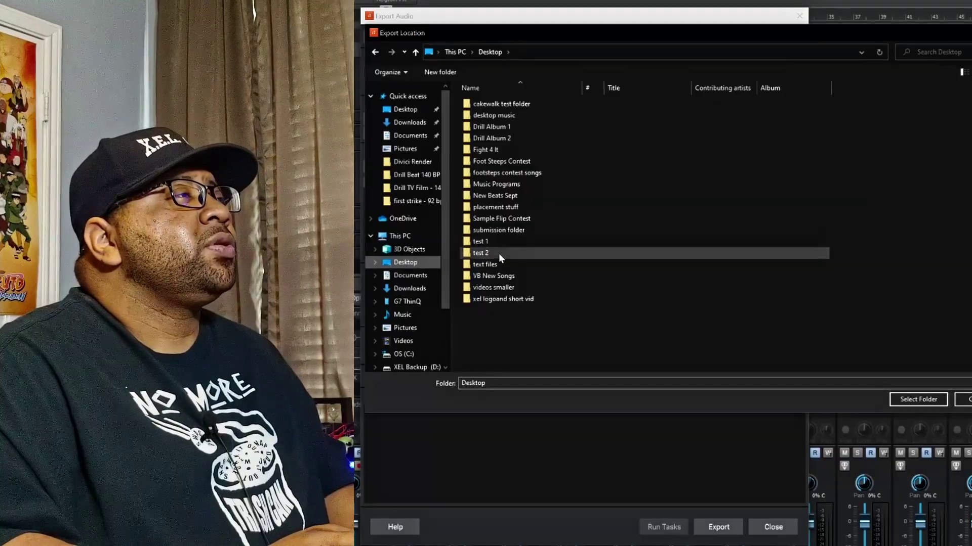
pyautogui.doubleClick(495, 241)
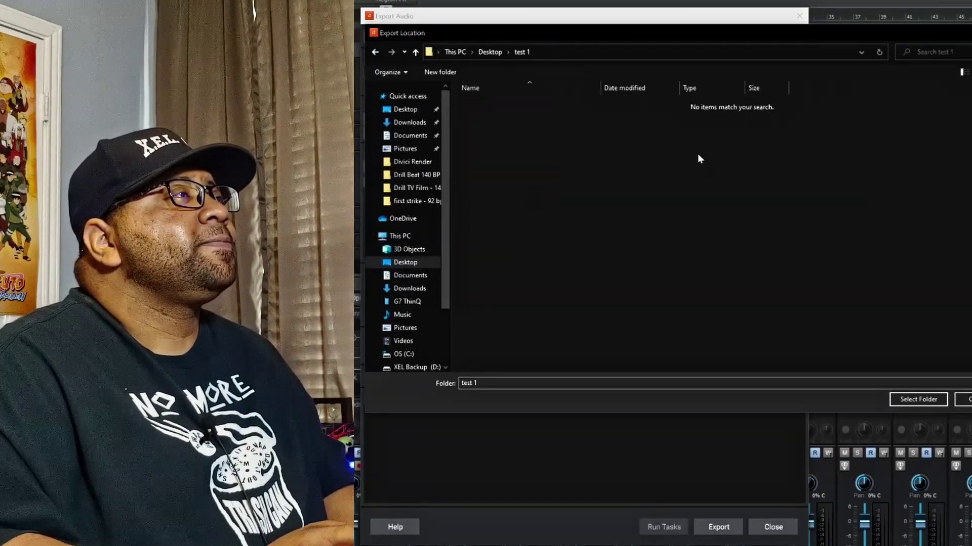
pyautogui.click(920, 398)
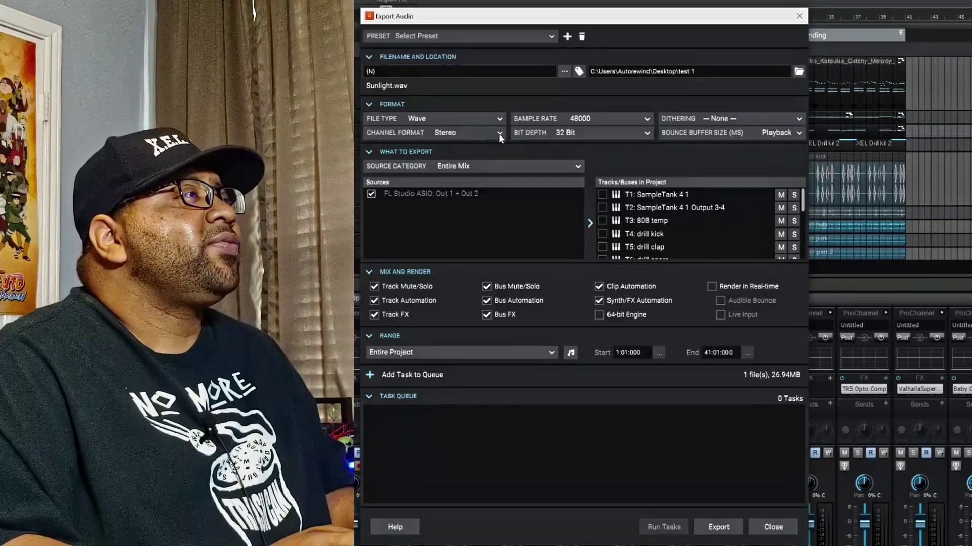
# Keep Wave as the export file type and set the sample rate to 44100 and the bit depth to 24 Bit.
pyautogui.click(498, 120)
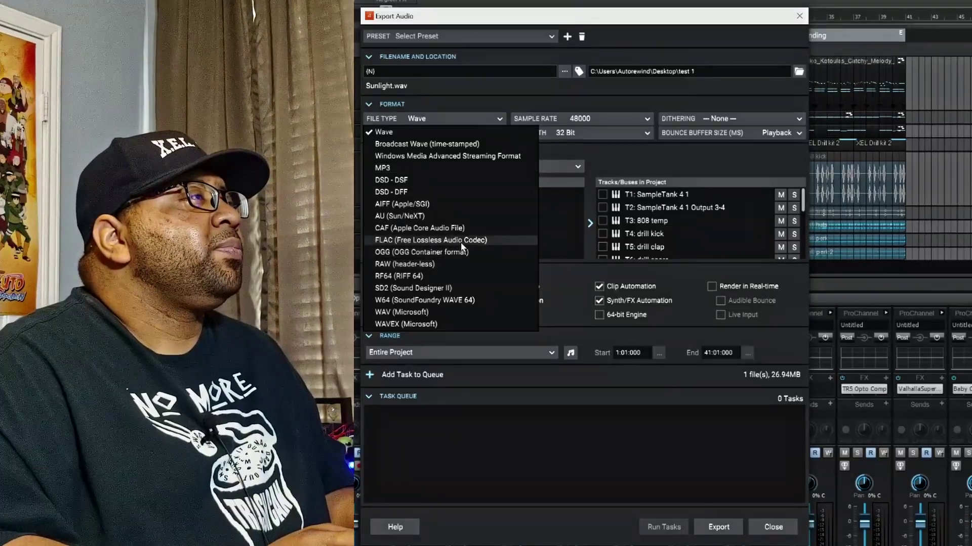
pyautogui.click(442, 134)
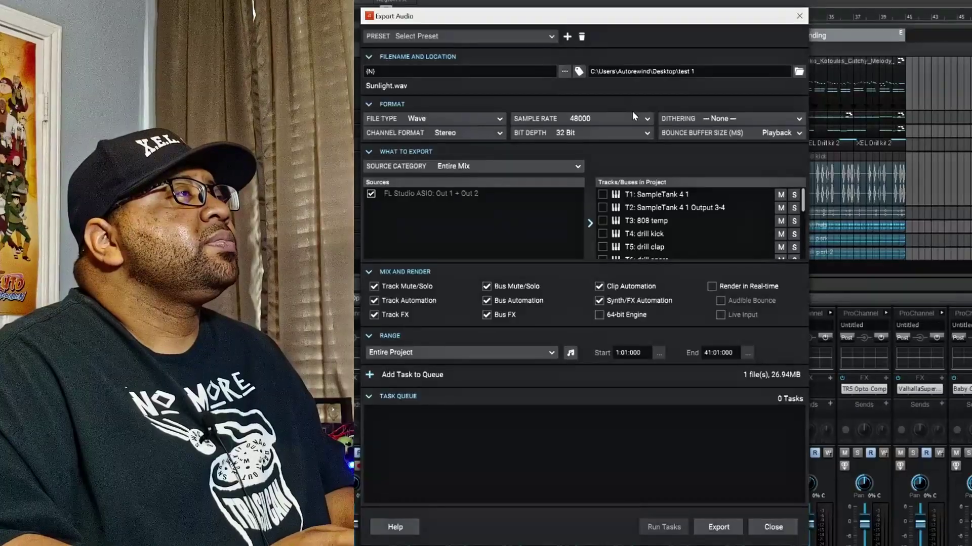
pyautogui.click(648, 120)
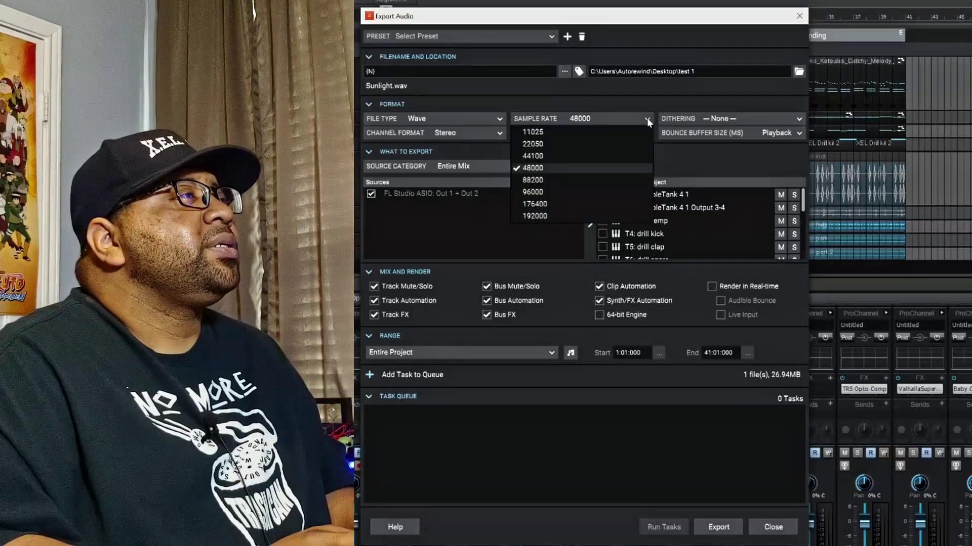
pyautogui.click(647, 119)
pyautogui.click(646, 119)
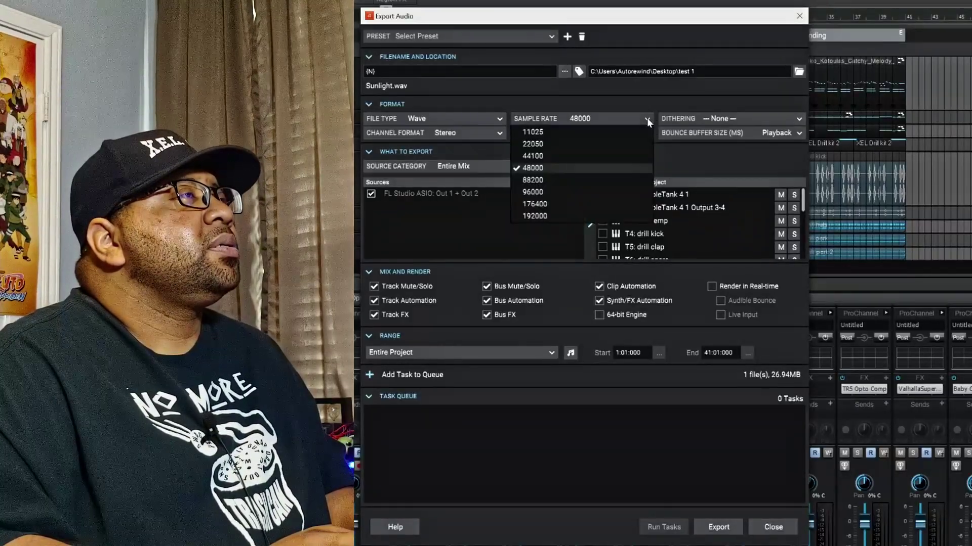
pyautogui.click(591, 157)
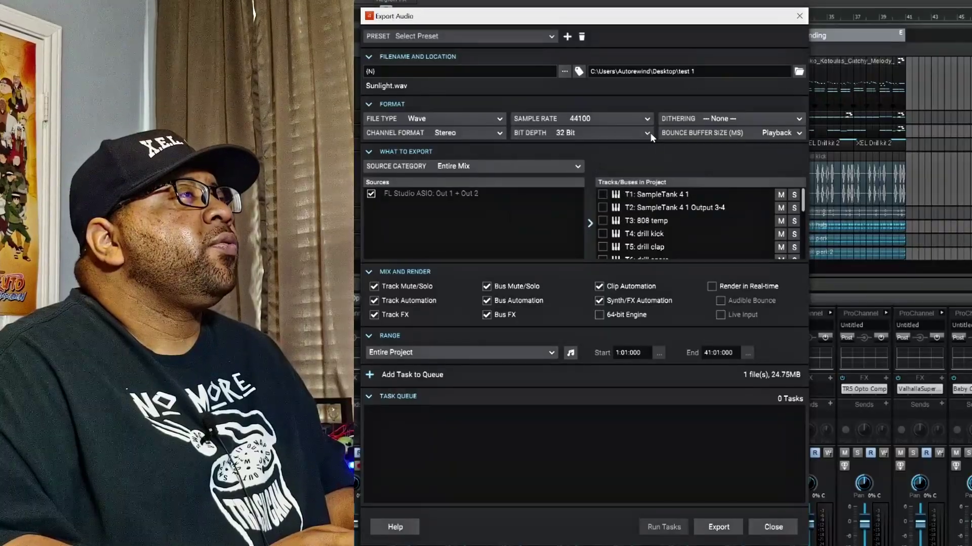
pyautogui.click(648, 132)
pyautogui.click(587, 159)
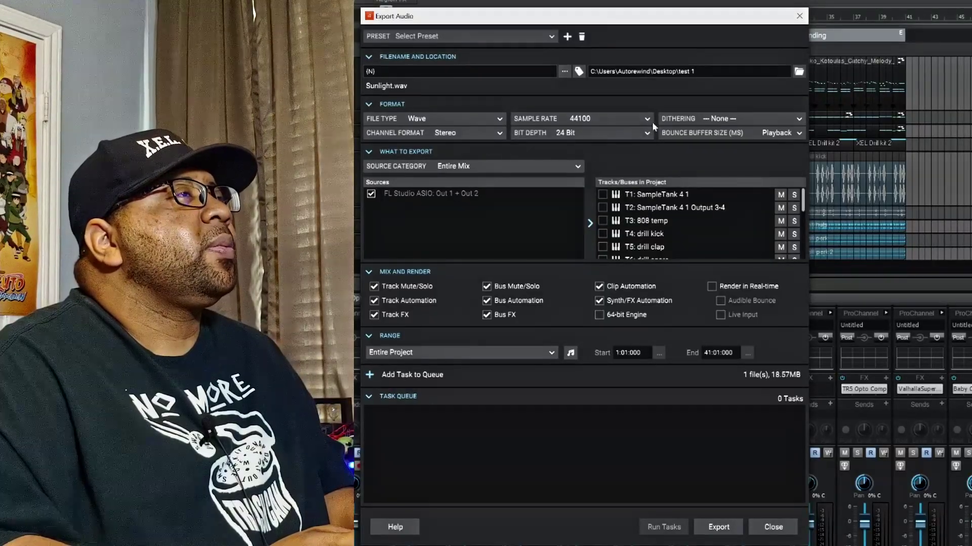
# Review the available dithering types and bounce buffer sizes for the export.
pyautogui.click(799, 119)
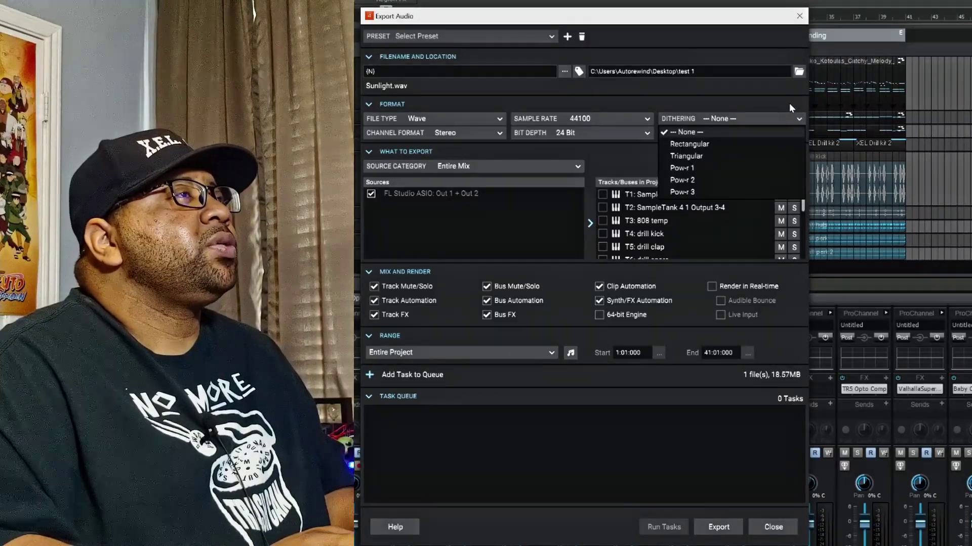
pyautogui.click(791, 108)
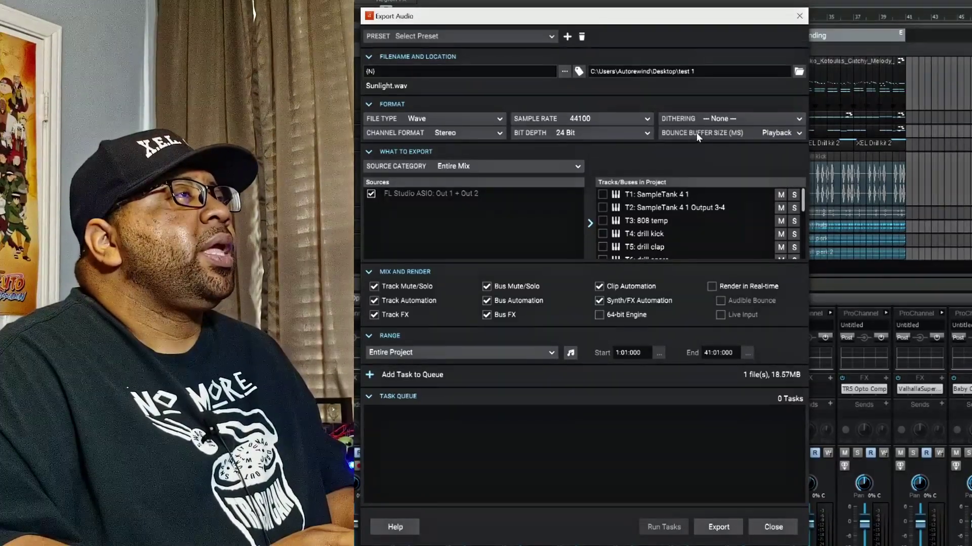
pyautogui.click(800, 134)
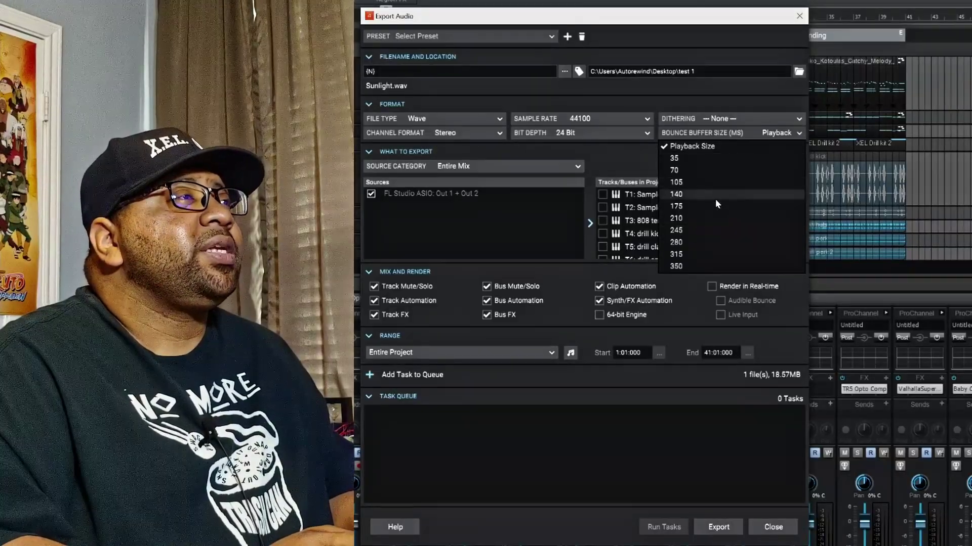
pyautogui.click(800, 134)
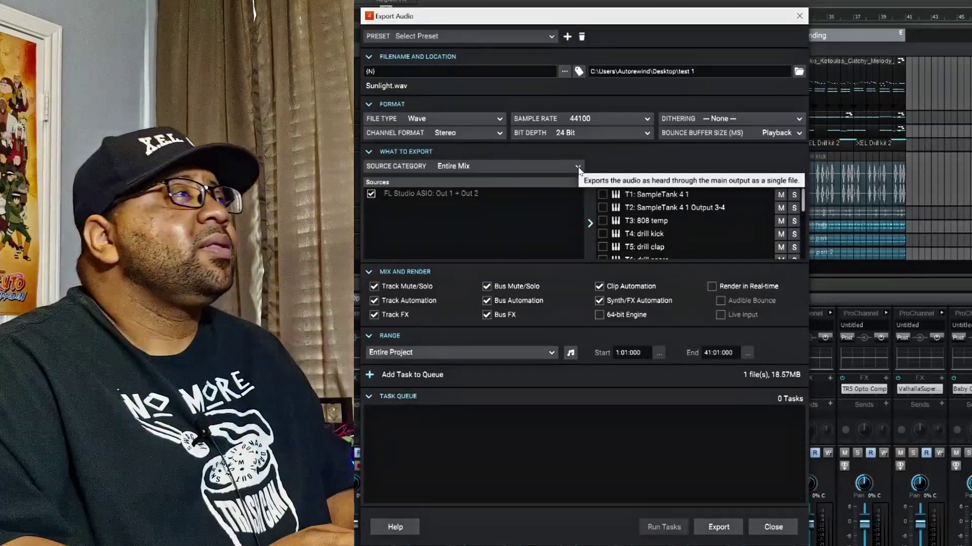
# Set the export source category to Arrangements and toggle Arrangement 2 off and on, leaving both arrangements included.
pyautogui.click(578, 167)
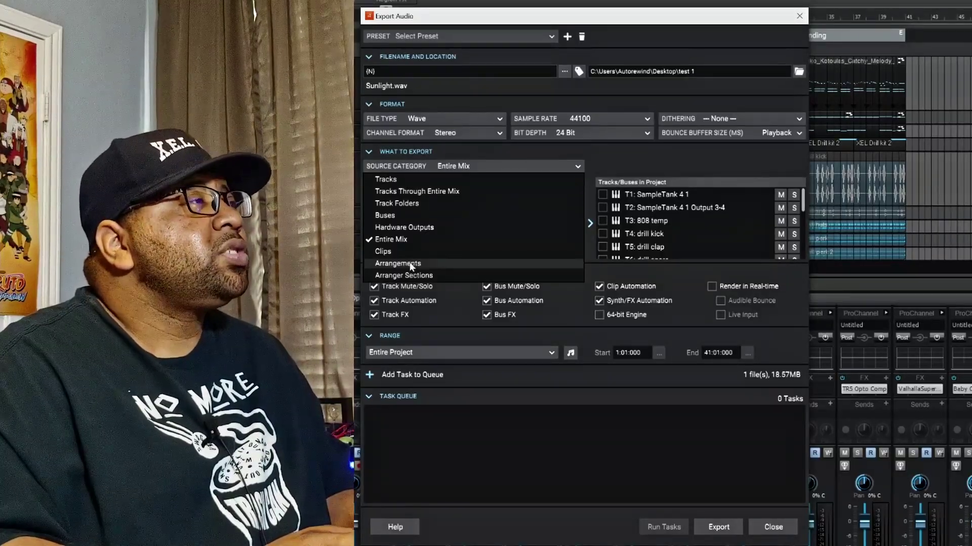
pyautogui.click(410, 263)
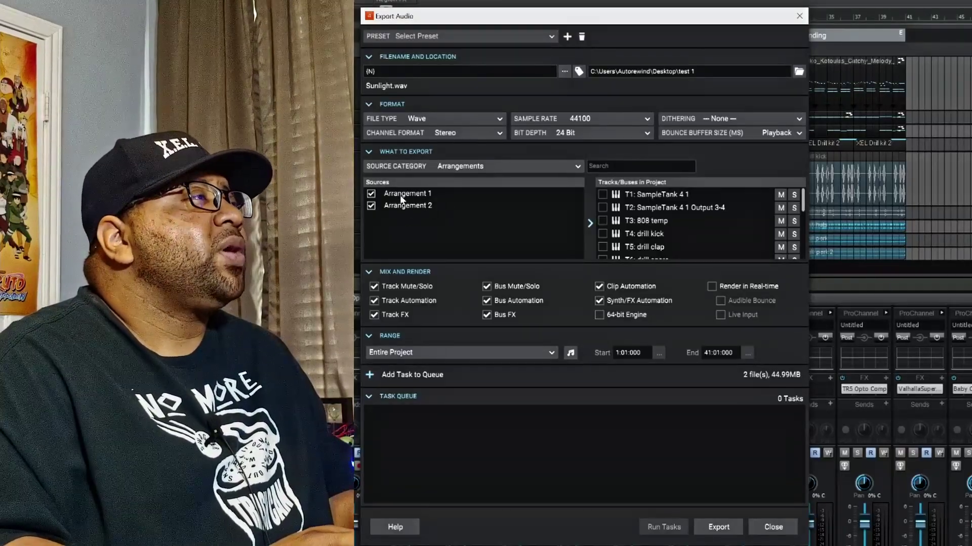
pyautogui.click(371, 206)
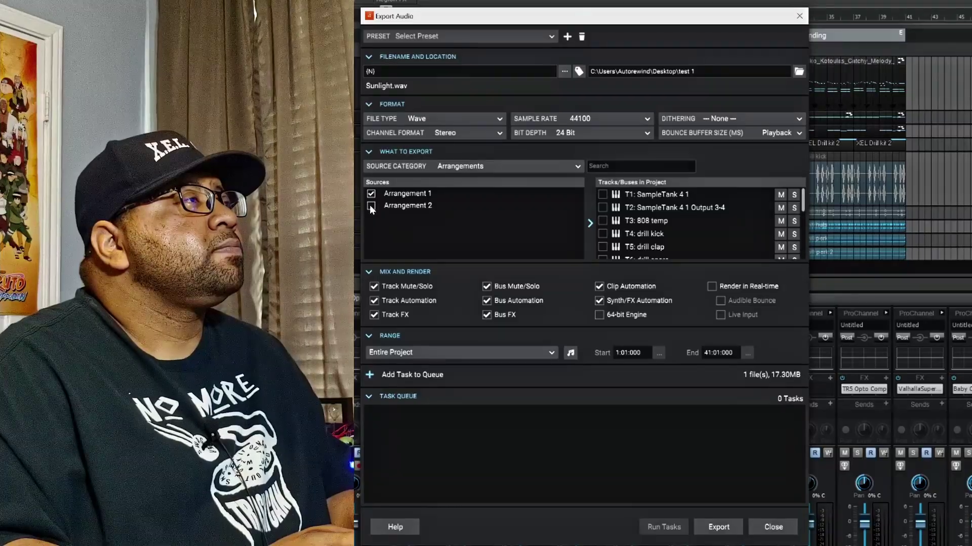
pyautogui.click(371, 206)
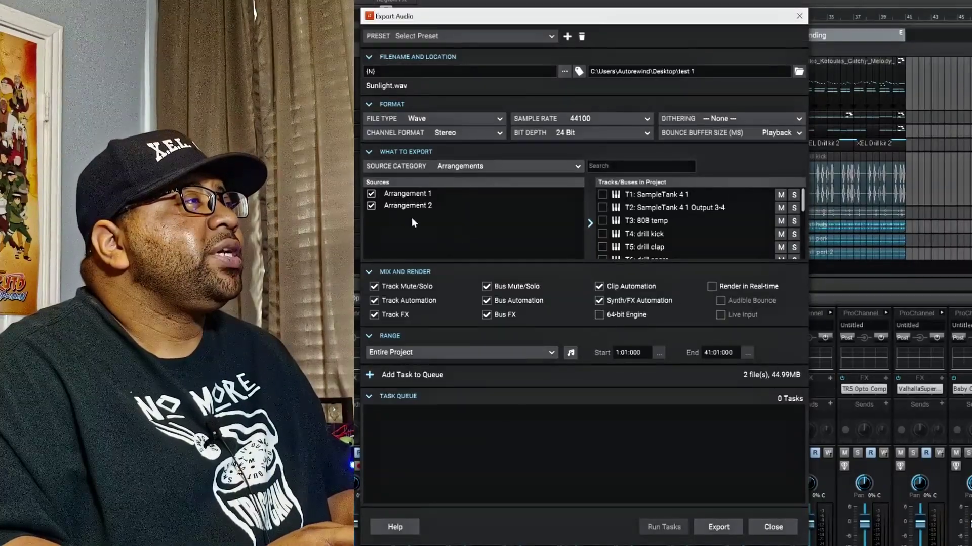
pyautogui.click(372, 206)
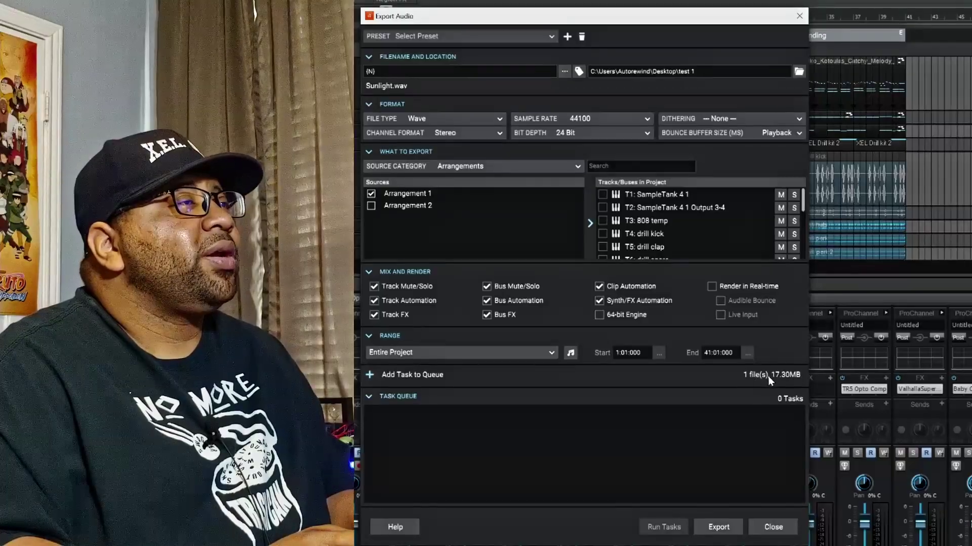
pyautogui.click(399, 206)
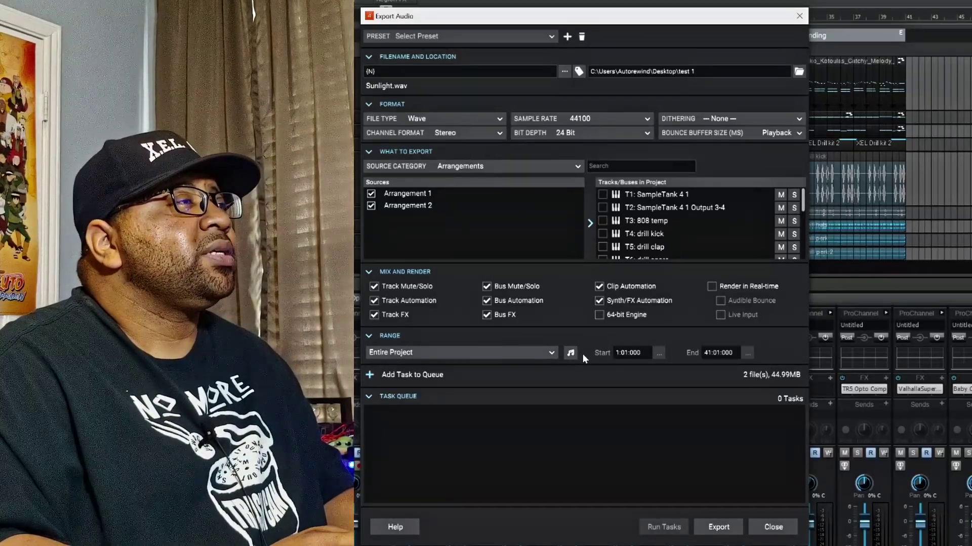
# Add the current export settings to the task queue as a task named arrangments.
pyautogui.click(369, 375)
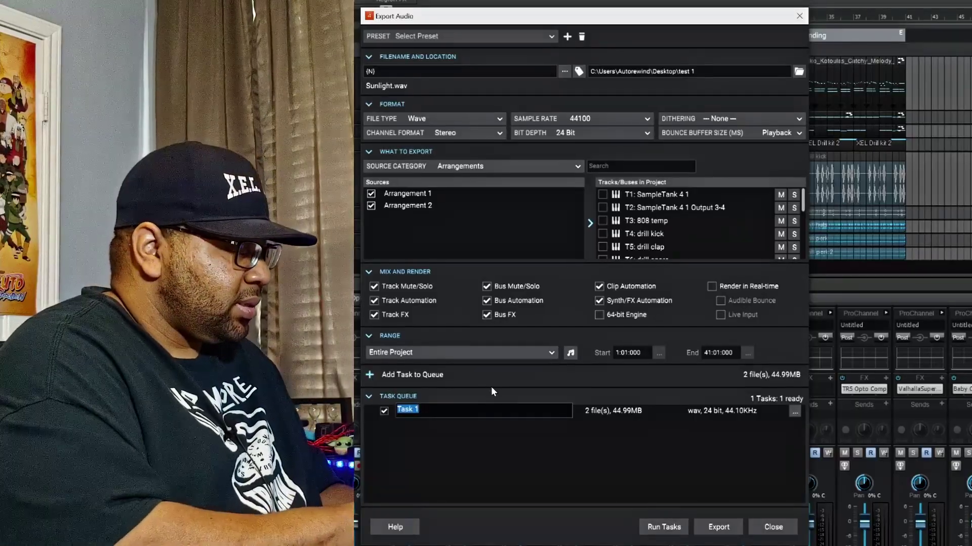
pyautogui.write('arrangments')
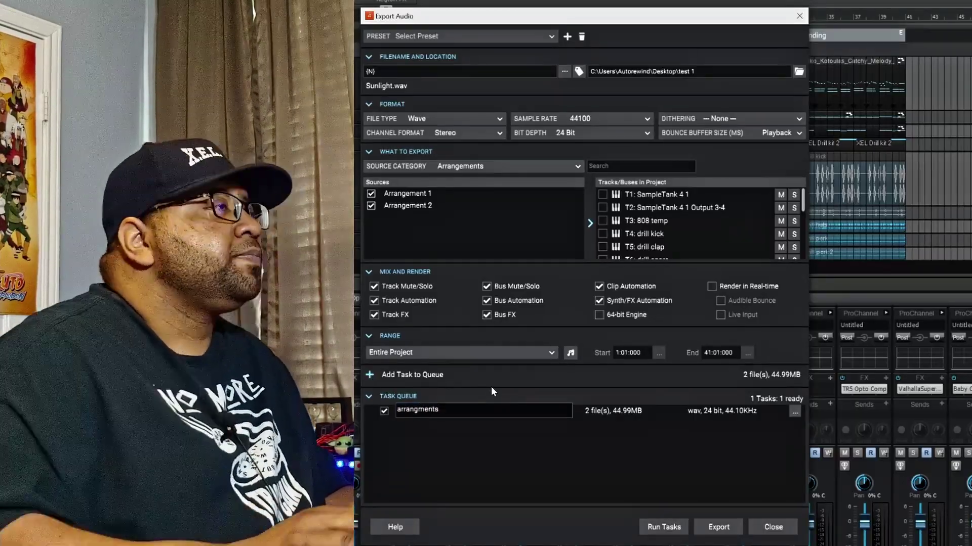
pyautogui.press('Return')
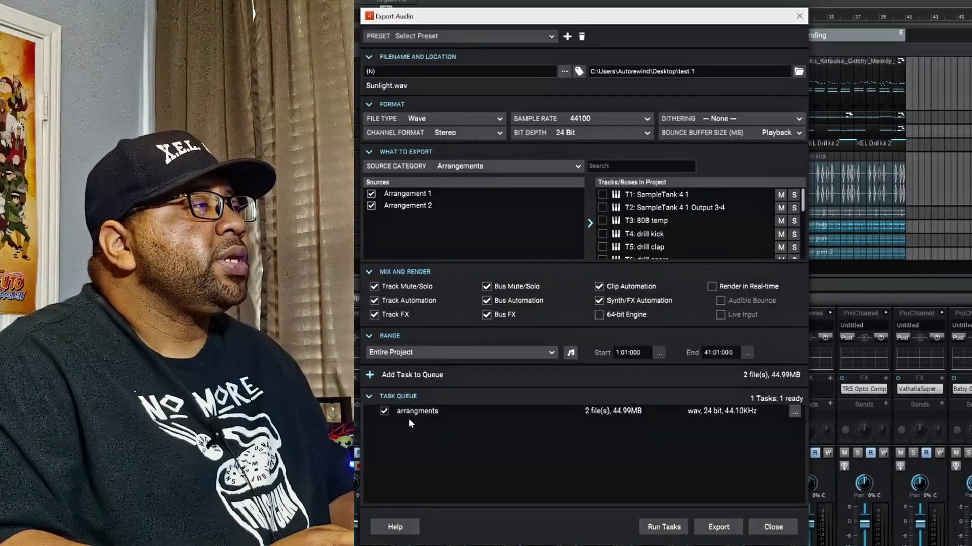
# Delete the arrangments task from the export task queue.
pyautogui.click(432, 411)
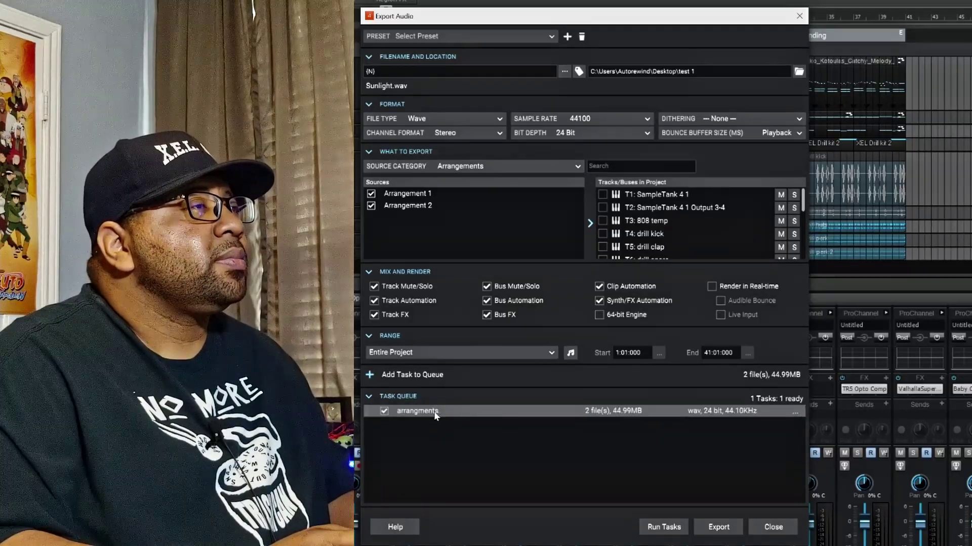
pyautogui.click(794, 411)
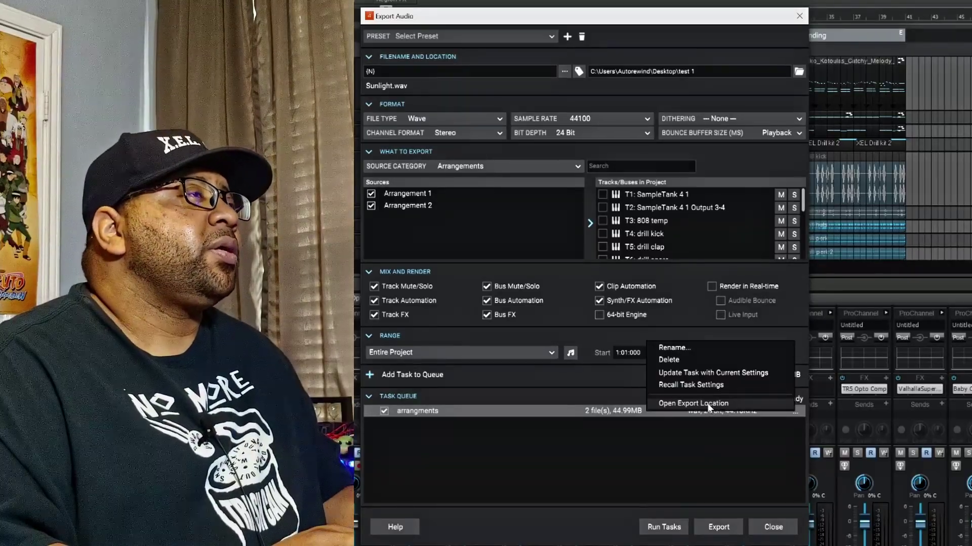
pyautogui.click(687, 360)
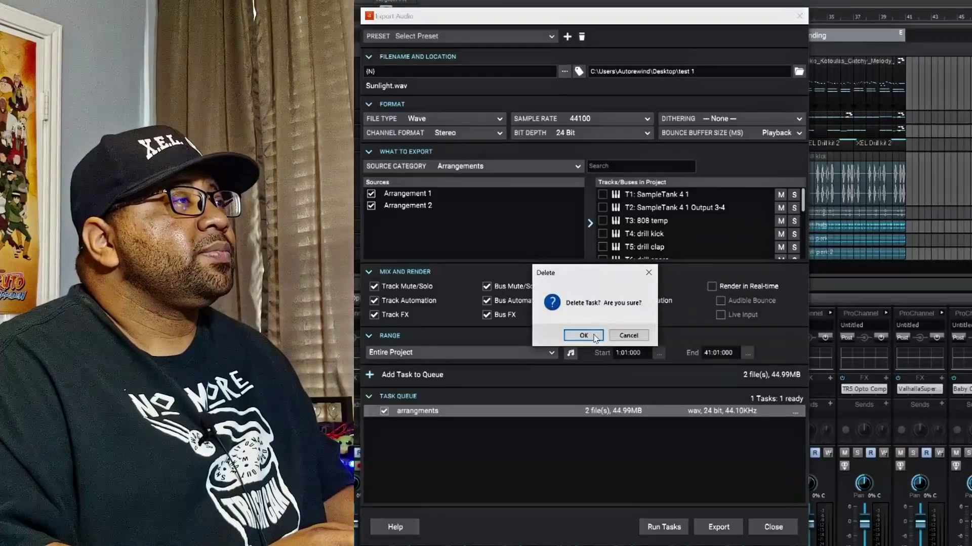
pyautogui.click(586, 336)
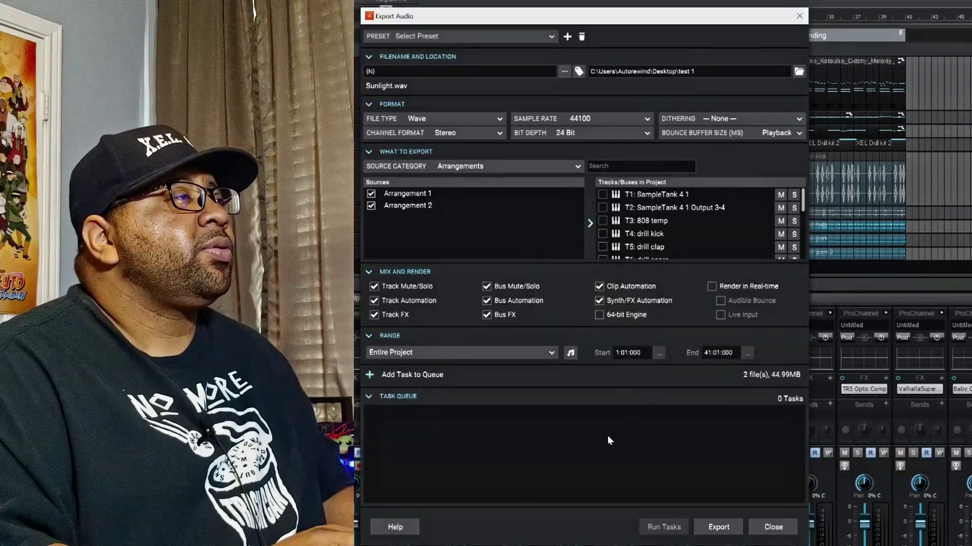
# Queue an export task for Arrangement 1 alone with the file name {N} 2 verses, keeping the default task name.
pyautogui.click(372, 206)
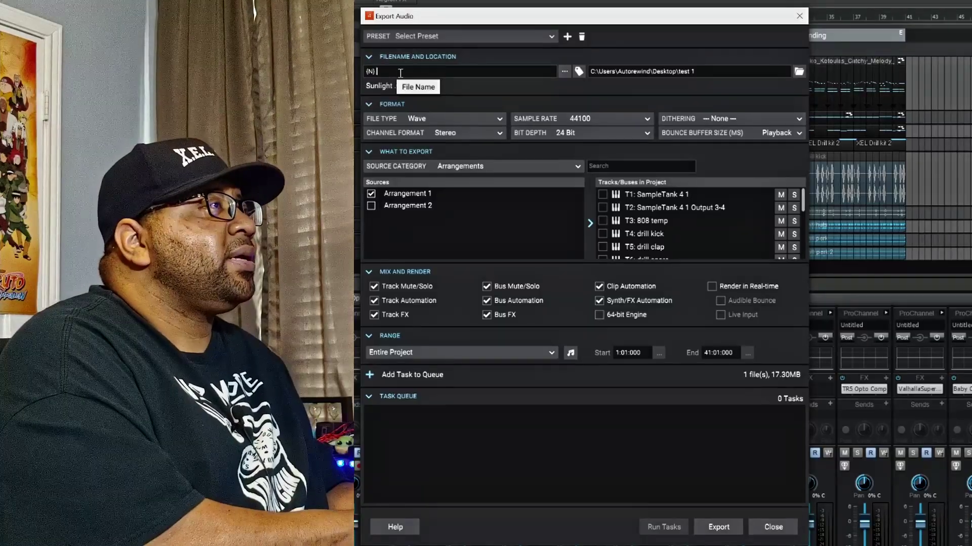
pyautogui.write('2')
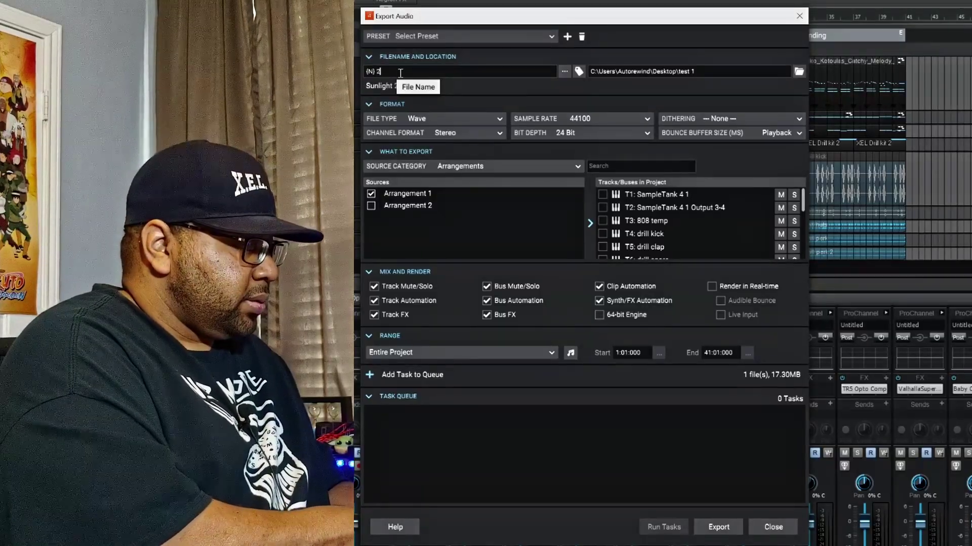
pyautogui.write(' ve')
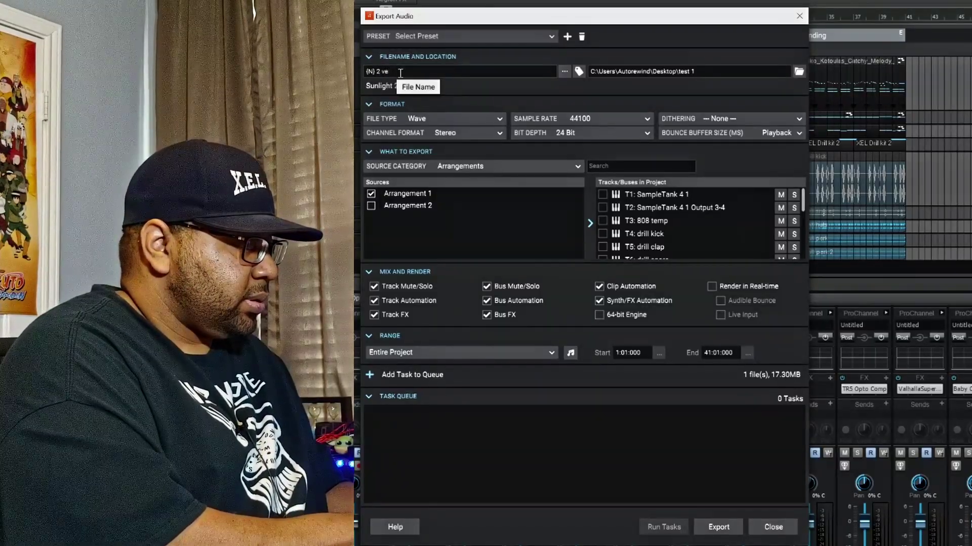
pyautogui.write('rses')
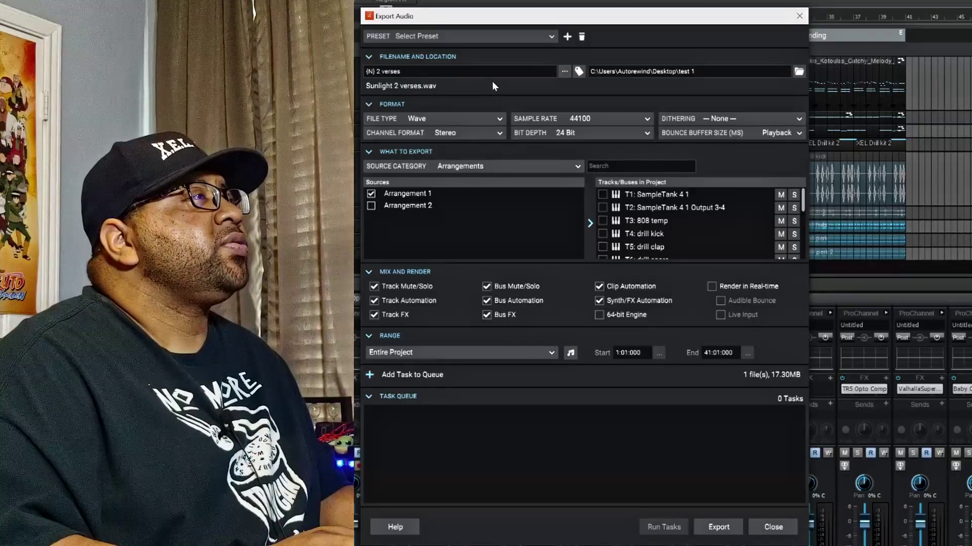
pyautogui.click(383, 377)
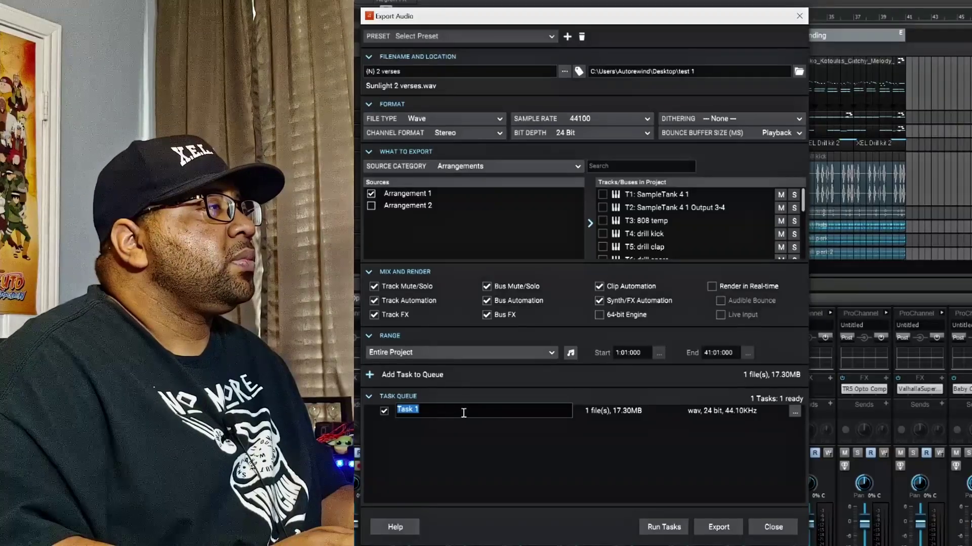
pyautogui.click(461, 434)
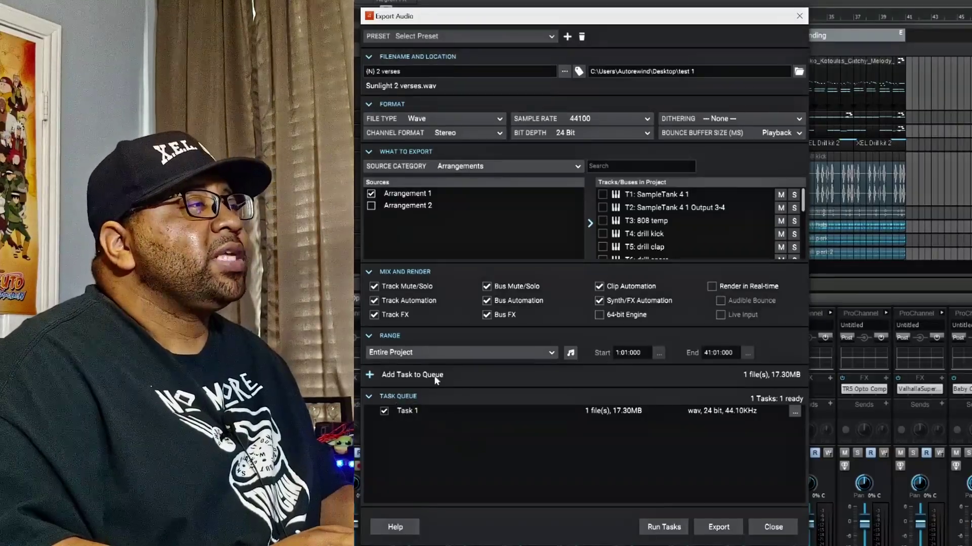
# Switch the export source from Arrangement 1 to Arrangement 2 and change the file name to {N} 4 verses.
pyautogui.click(371, 194)
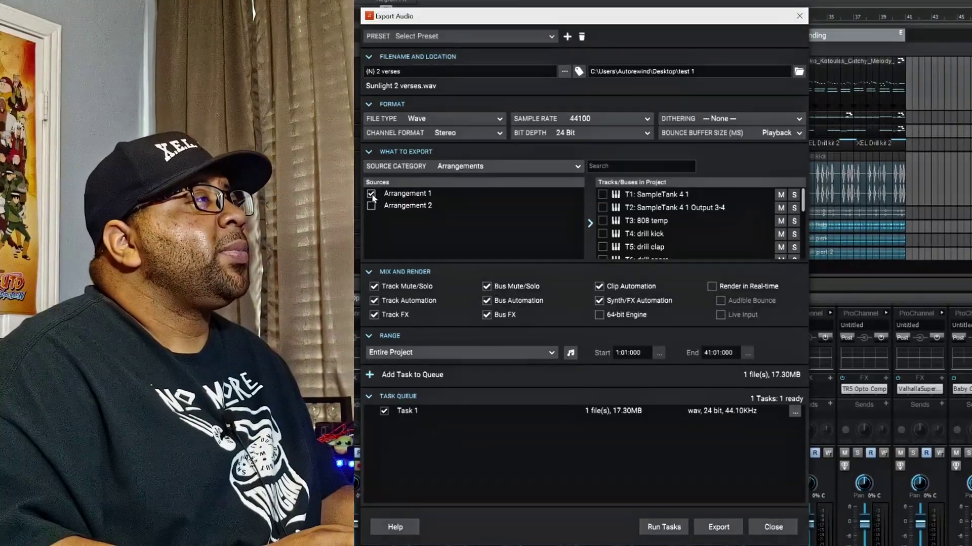
pyautogui.click(371, 206)
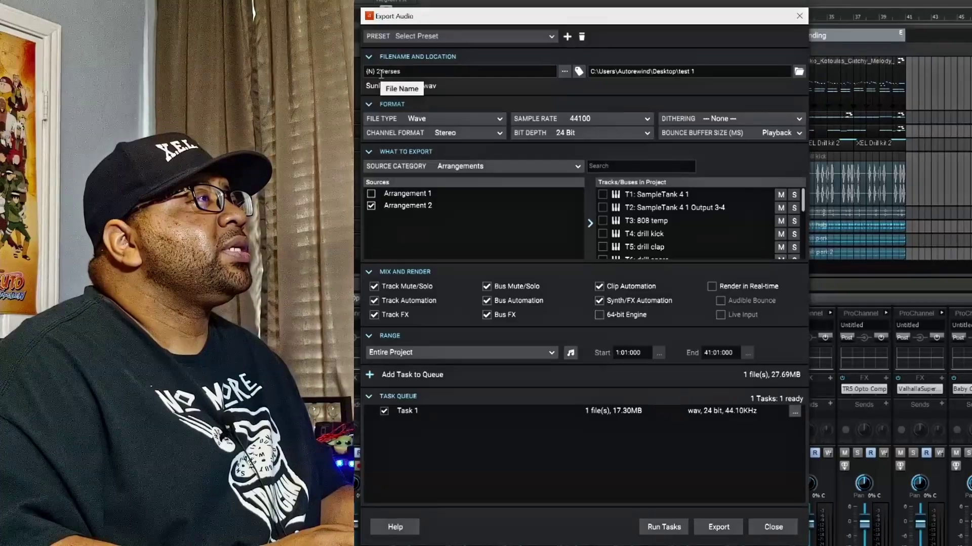
pyautogui.press('BackSpace')
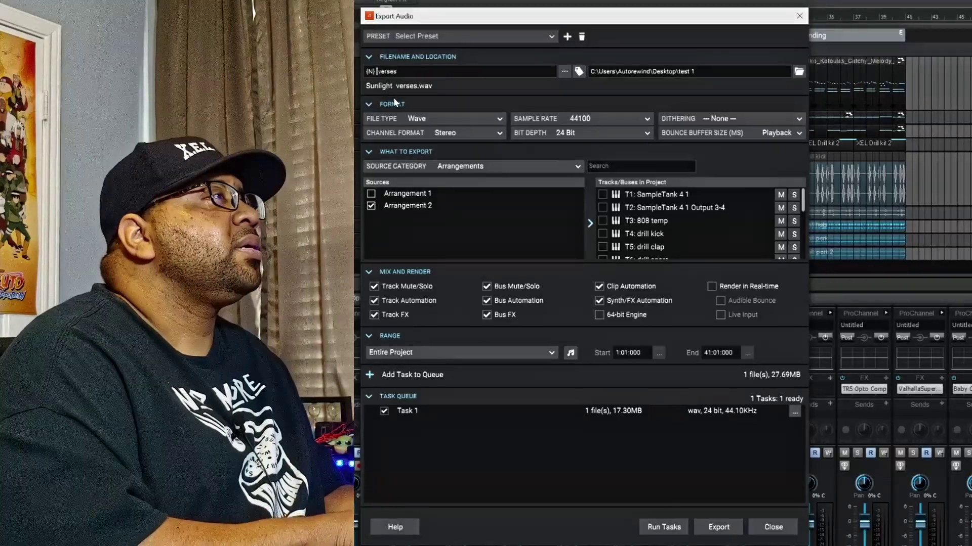
pyautogui.write('4')
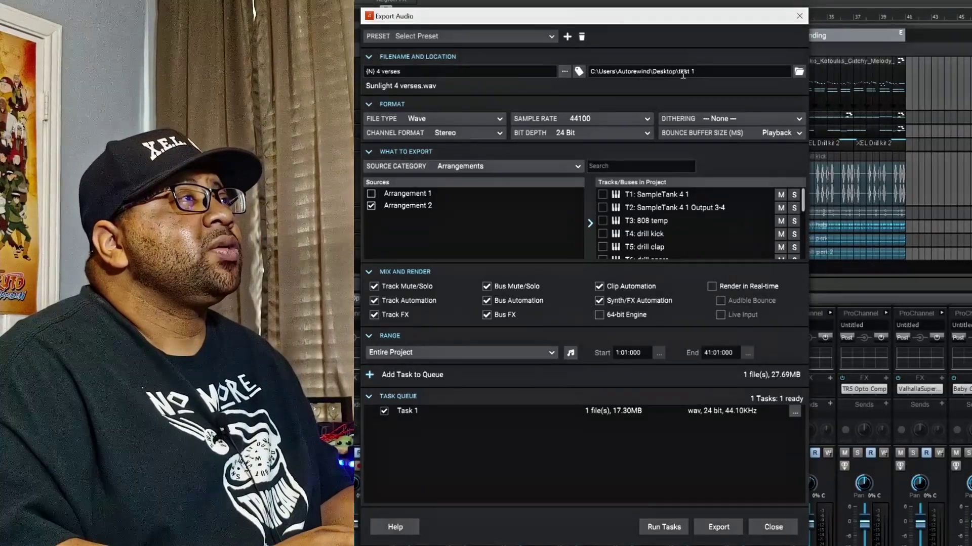
# Set the export location to the test 2 folder on the Desktop and add the export to the queue under its default name.
pyautogui.click(798, 72)
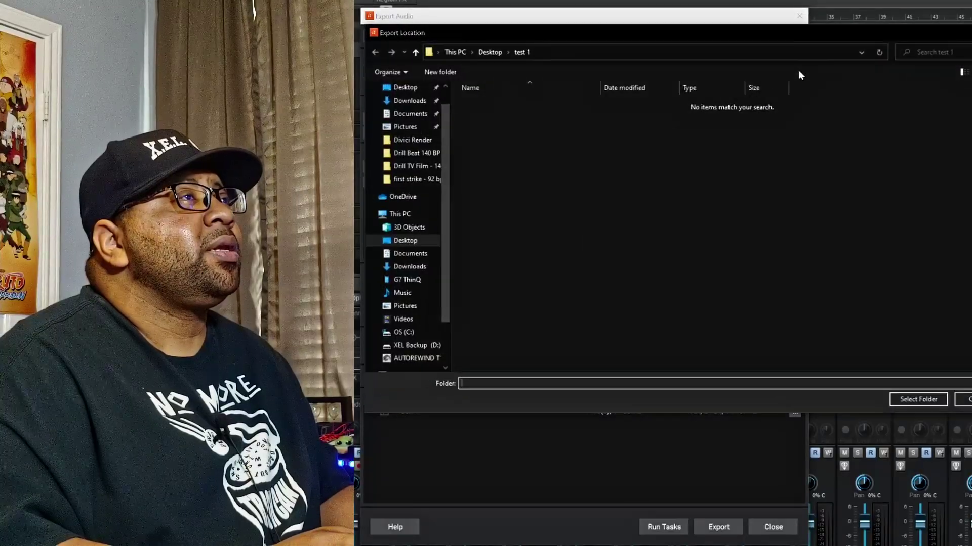
pyautogui.click(405, 242)
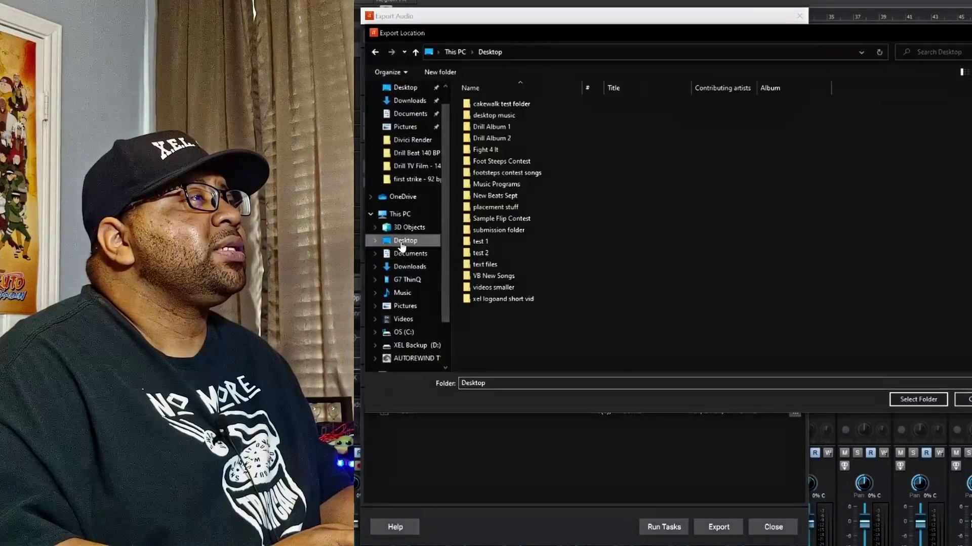
pyautogui.click(465, 254)
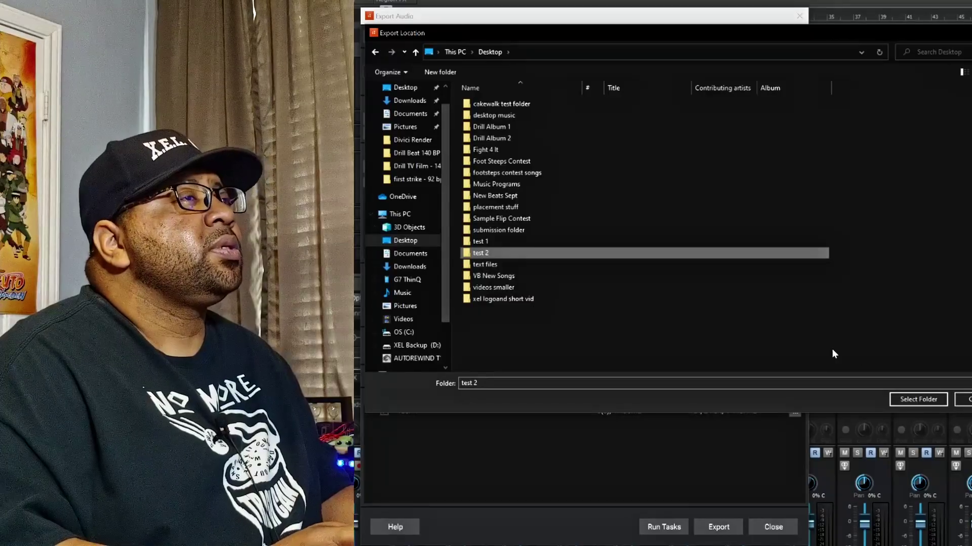
pyautogui.click(919, 400)
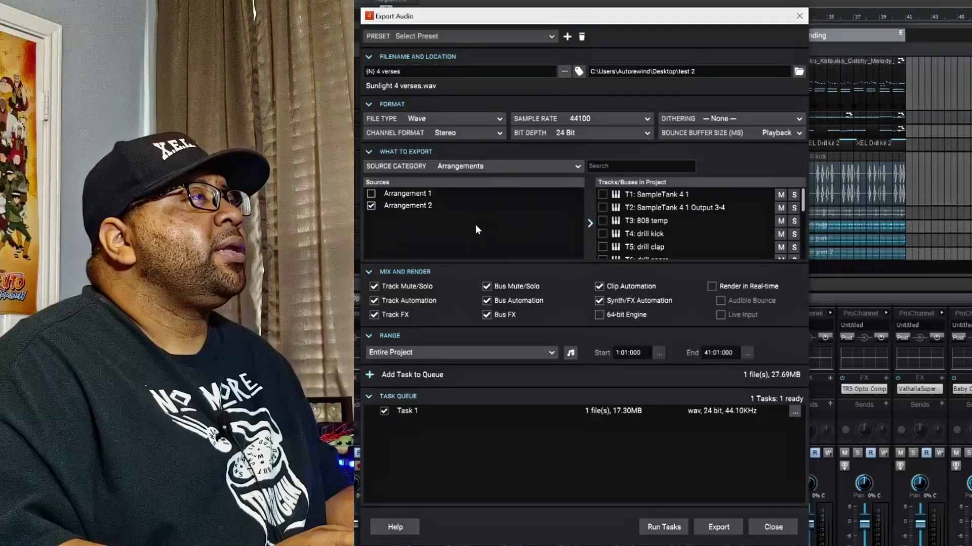
pyautogui.click(368, 375)
pyautogui.click(415, 451)
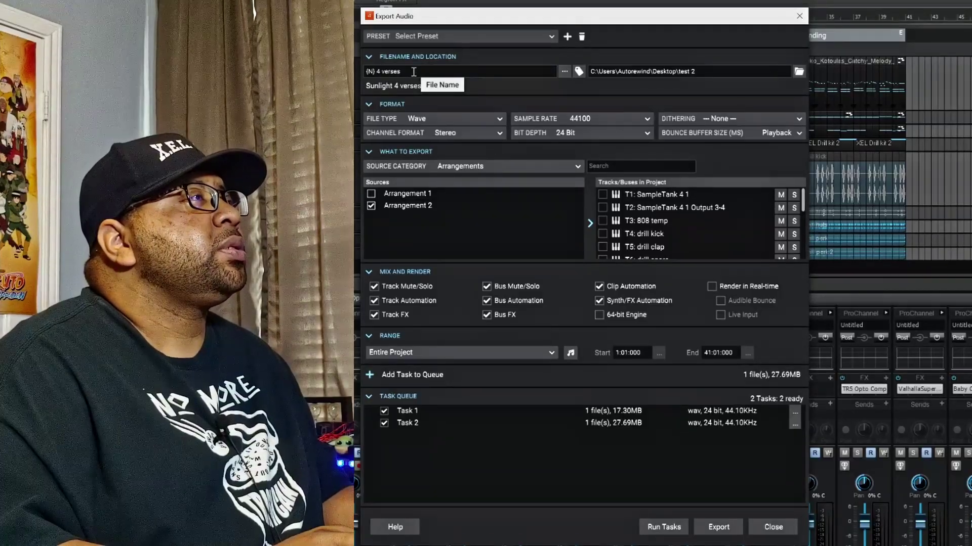
# Change the file name to {N} no drums and mute the drill clap, drill snare, drill hats and drill vox tracks.
pyautogui.moveTo(407, 72); pyautogui.dragTo(377, 74)
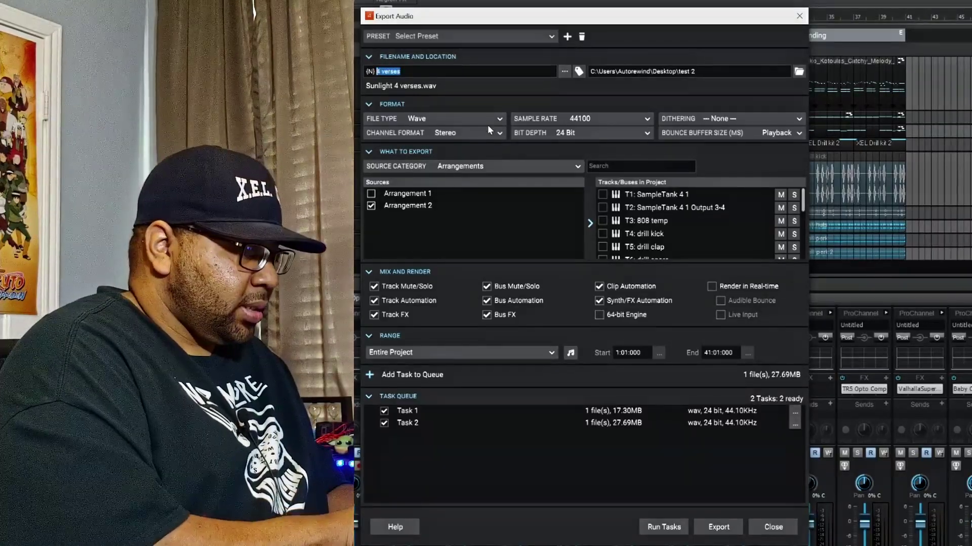
pyautogui.write('no drums')
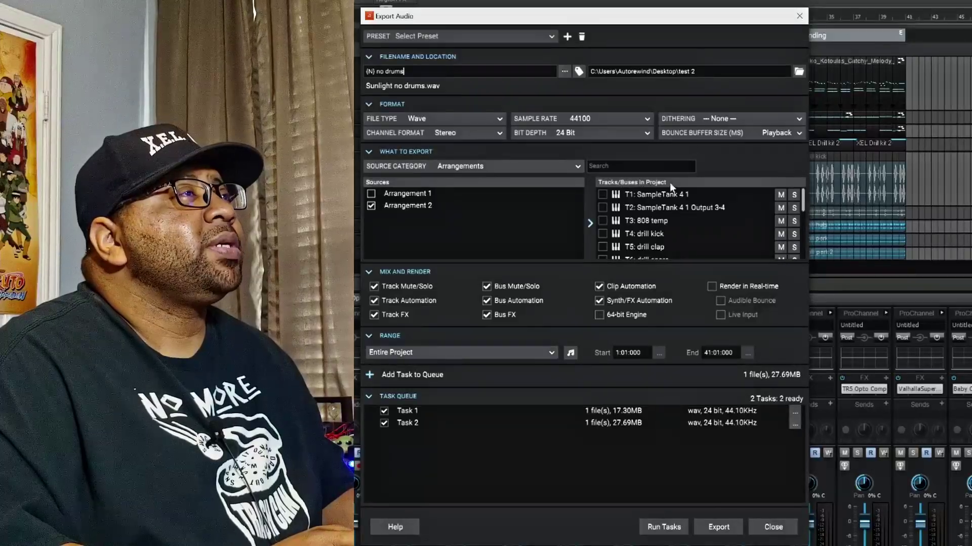
pyautogui.moveTo(805, 200)
pyautogui.mouseDown()
pyautogui.moveTo(805, 236)
pyautogui.moveTo(806, 209)
pyautogui.mouseUp()
pyautogui.click(602, 227)
pyautogui.click(602, 240)
pyautogui.click(602, 253)
pyautogui.click(781, 248)
pyautogui.click(781, 237)
pyautogui.click(781, 225)
pyautogui.click(781, 212)
pyautogui.click(781, 199)
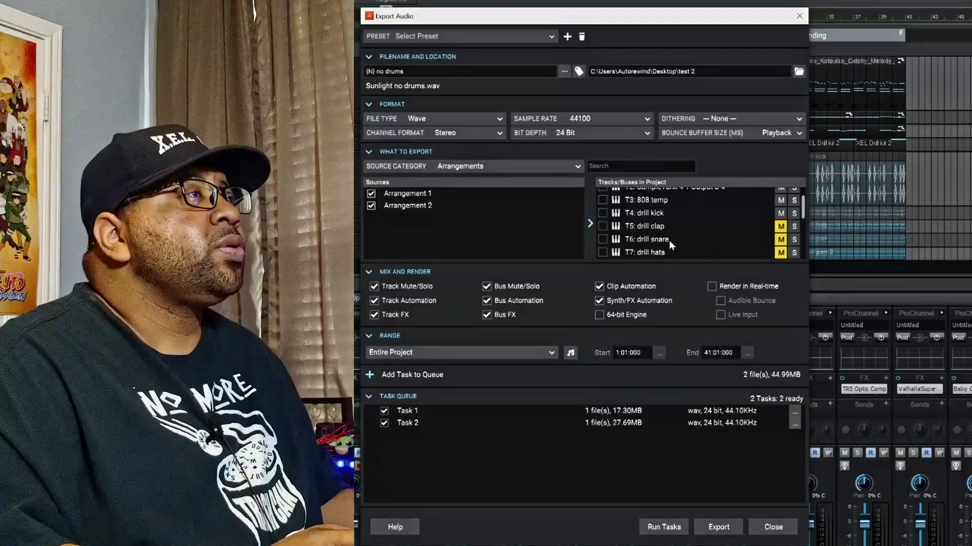
# Mute the remaining drum tracks: drill kick, rim shots and drill perk 2.
pyautogui.keyDown('ctrl'); pyautogui.keyDown('shift'); pyautogui.click(602, 200); pyautogui.keyUp('shift'); pyautogui.keyUp('ctrl')
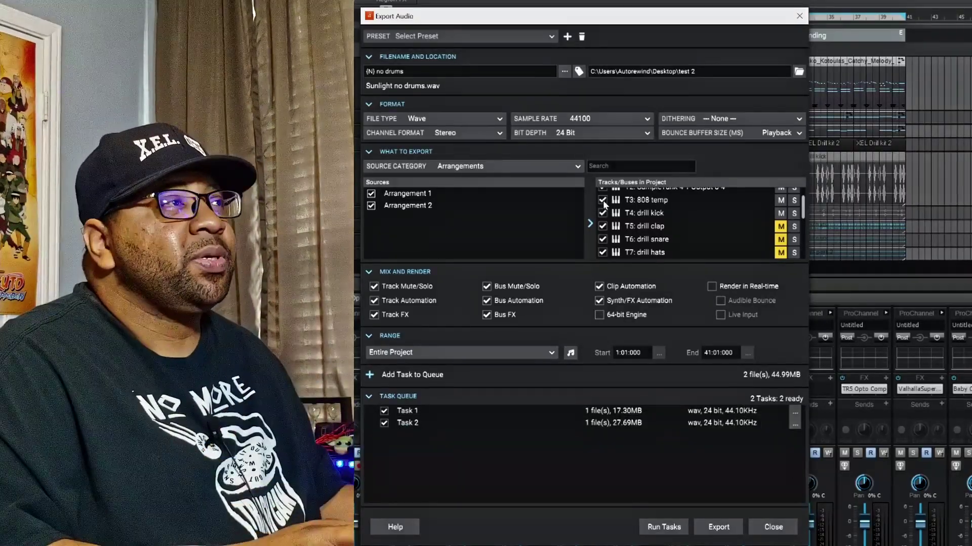
pyautogui.keyDown('ctrl'); pyautogui.keyDown('shift'); pyautogui.click(603, 200); pyautogui.keyUp('shift'); pyautogui.keyUp('ctrl')
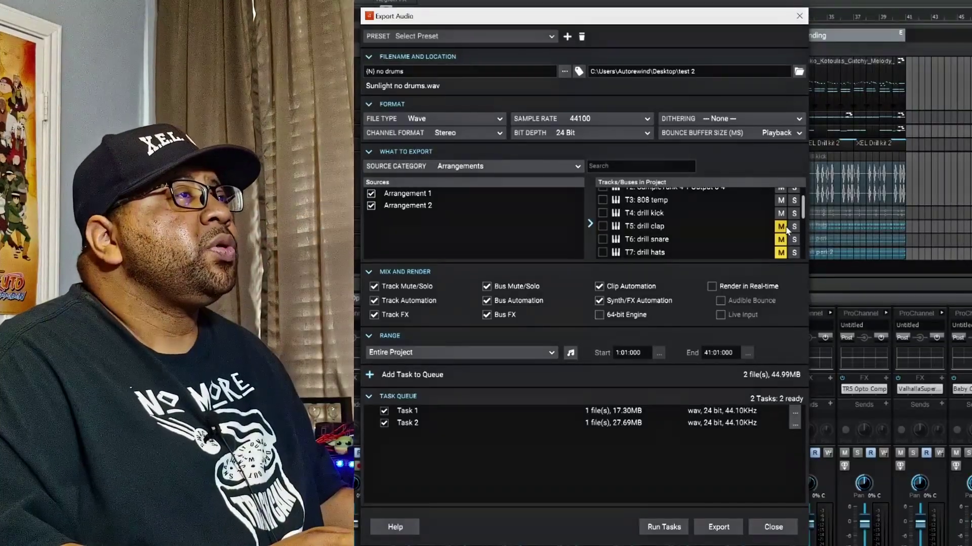
pyautogui.scroll(-2, 727, 230)
pyautogui.scroll(2, 727, 229)
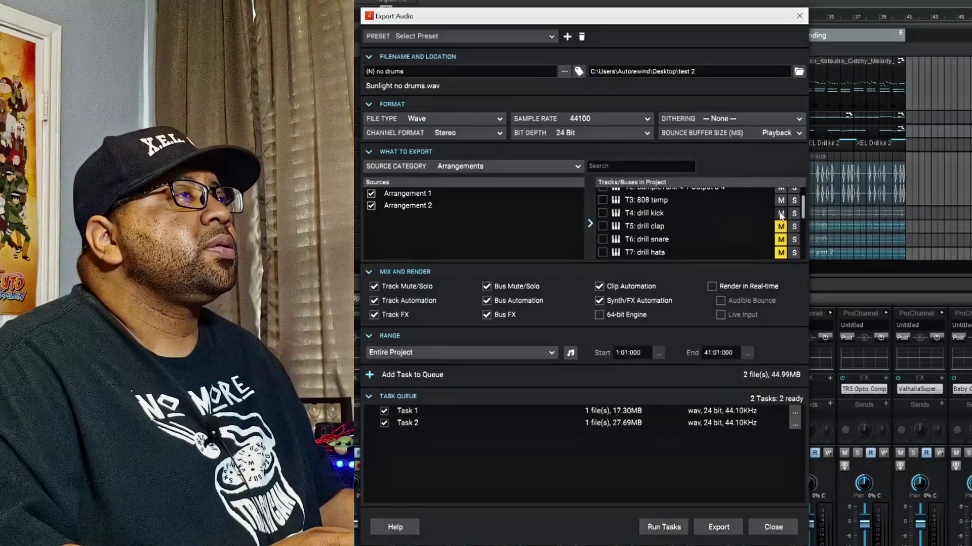
pyautogui.scroll(-3, 731, 226)
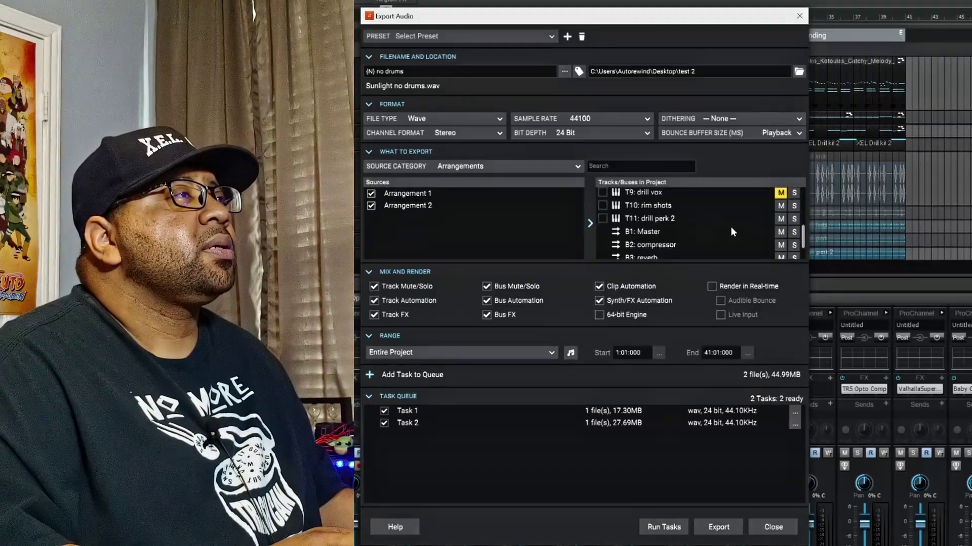
pyautogui.click(781, 205)
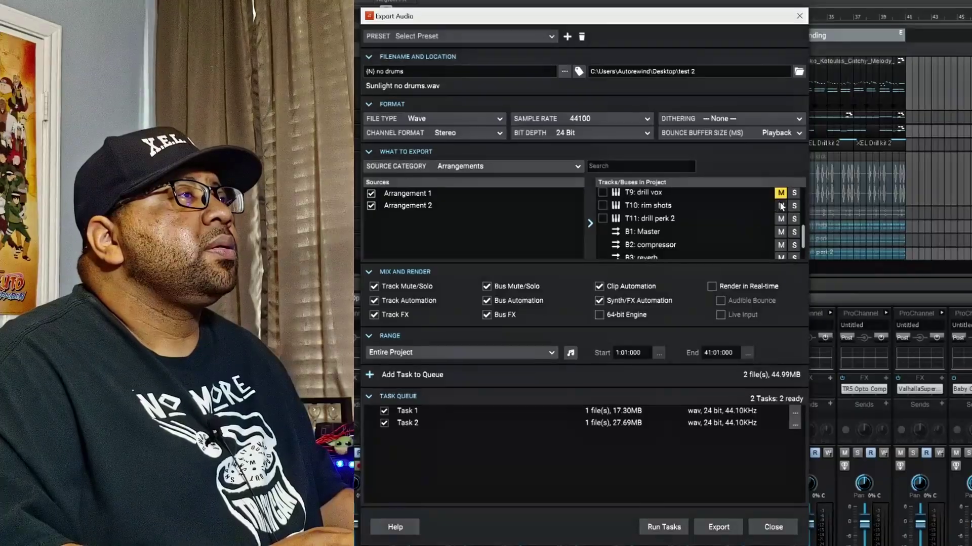
pyautogui.click(781, 219)
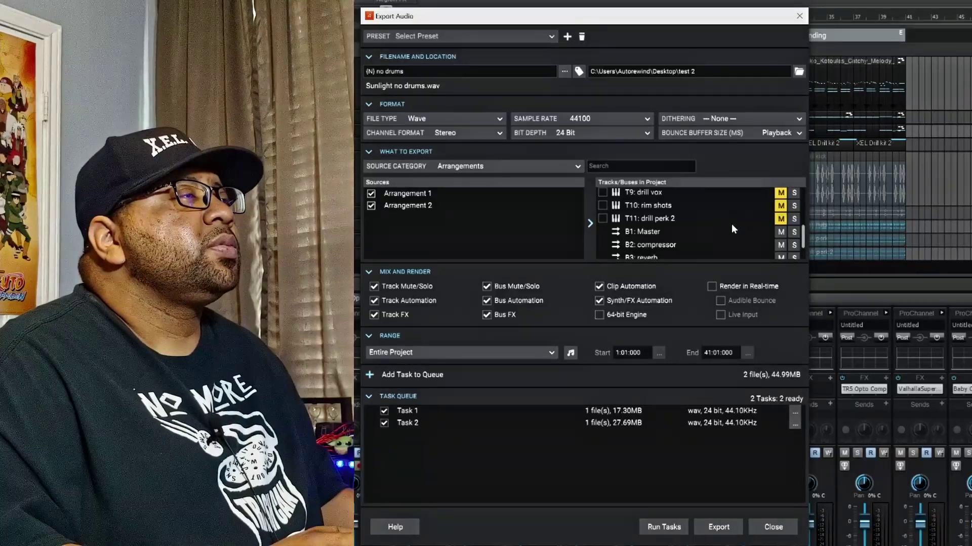
# Exclude Arrangement 2 from the sources and queue the no drums export of Arrangement 1 under its default task name.
pyautogui.scroll(-1, 732, 229)
pyautogui.scroll(5, 732, 229)
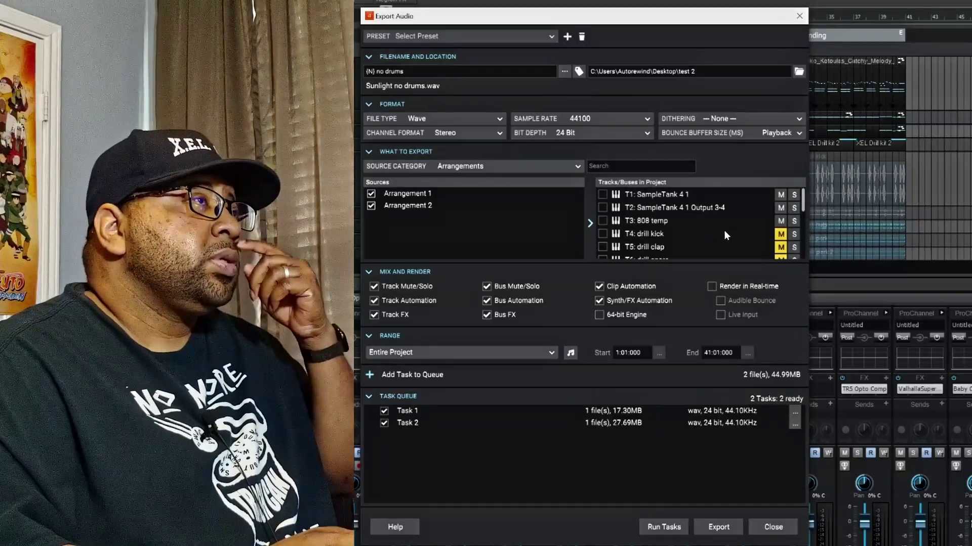
pyautogui.scroll(-5, 724, 233)
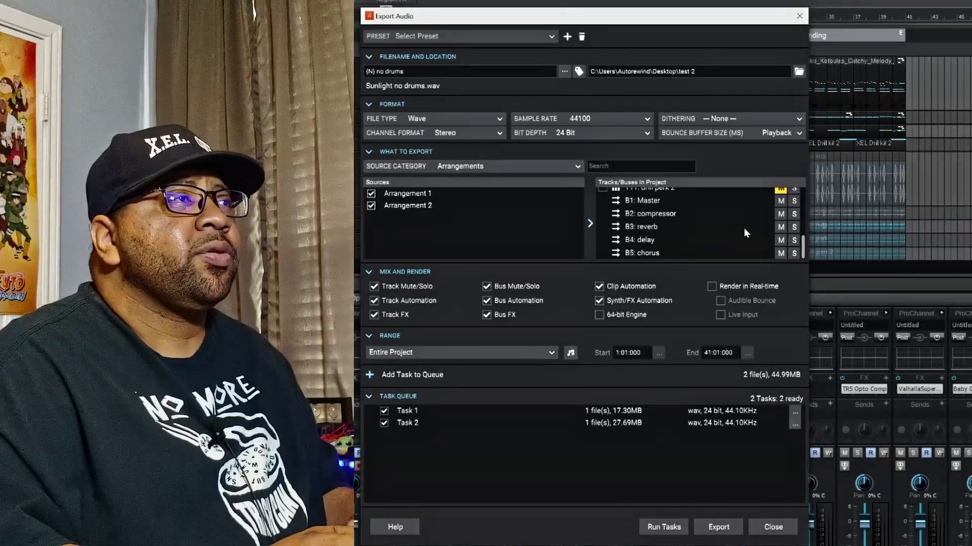
pyautogui.scroll(10, 744, 232)
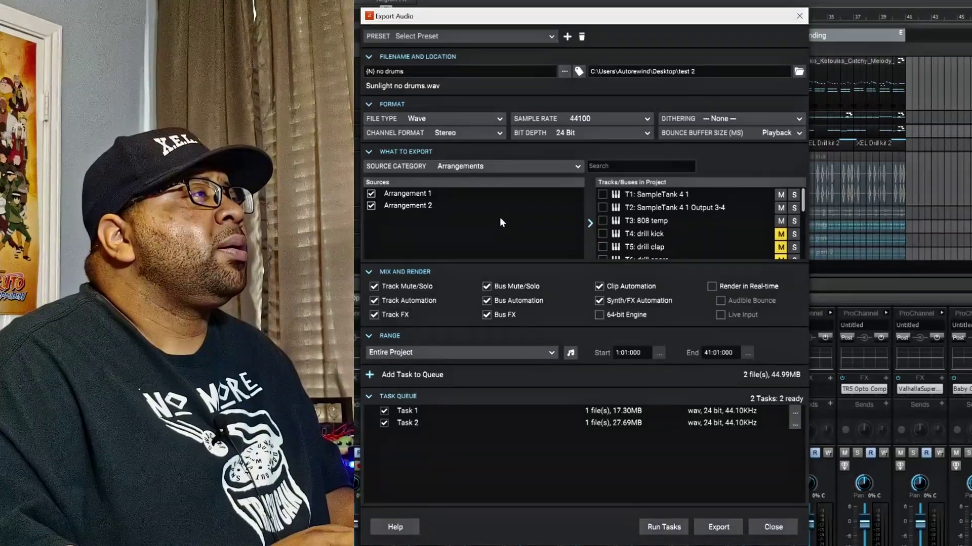
pyautogui.click(372, 206)
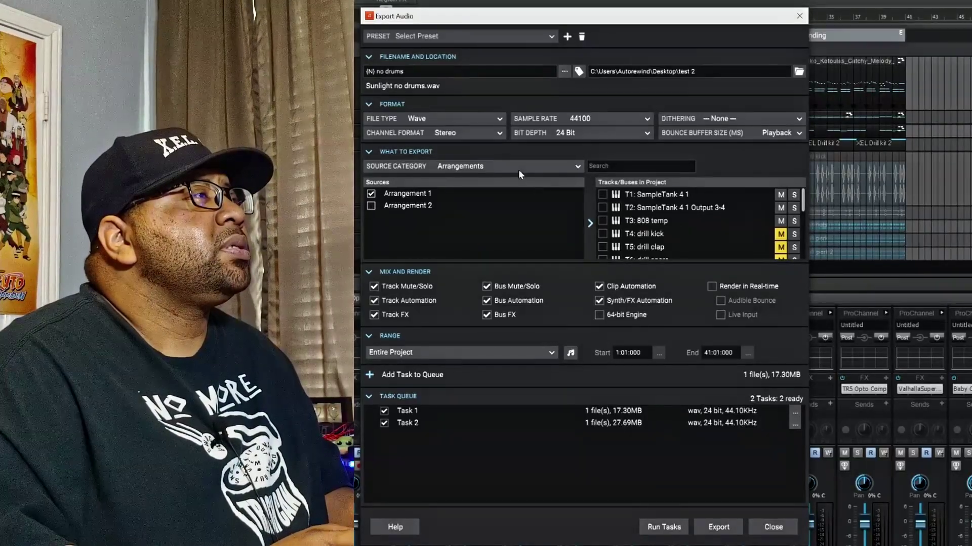
pyautogui.click(369, 376)
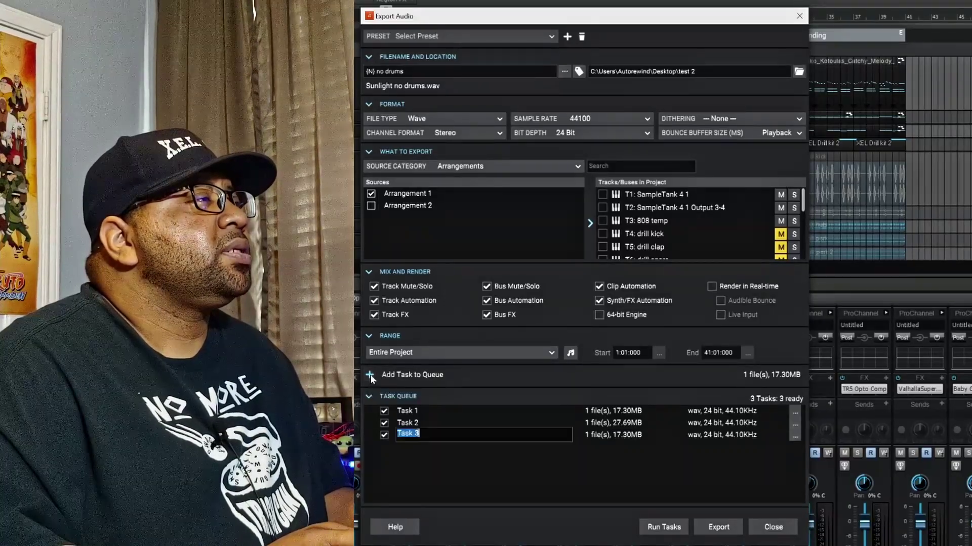
pyautogui.click(470, 463)
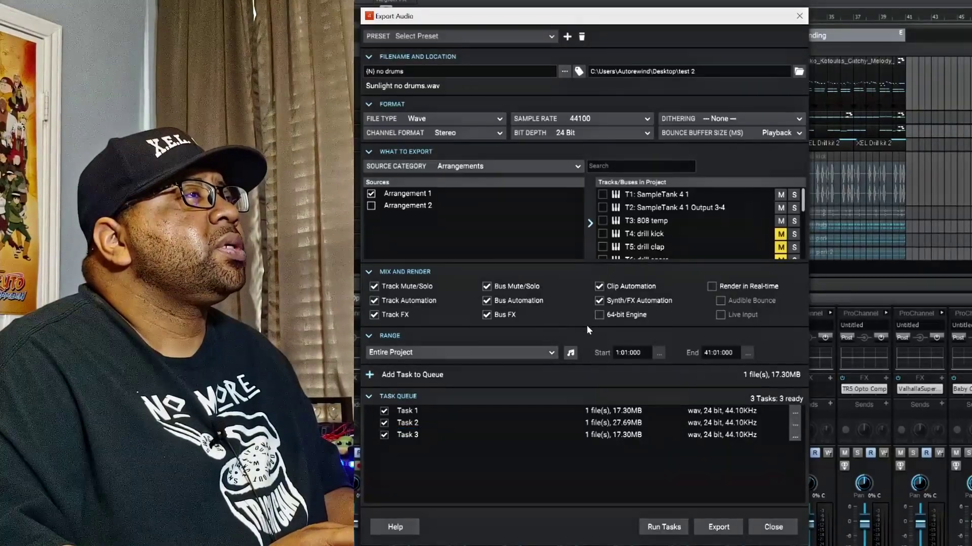
# Switch the export source from Arrangement 1 to Arrangement 2 and unmute all the drum tracks.
pyautogui.click(371, 205)
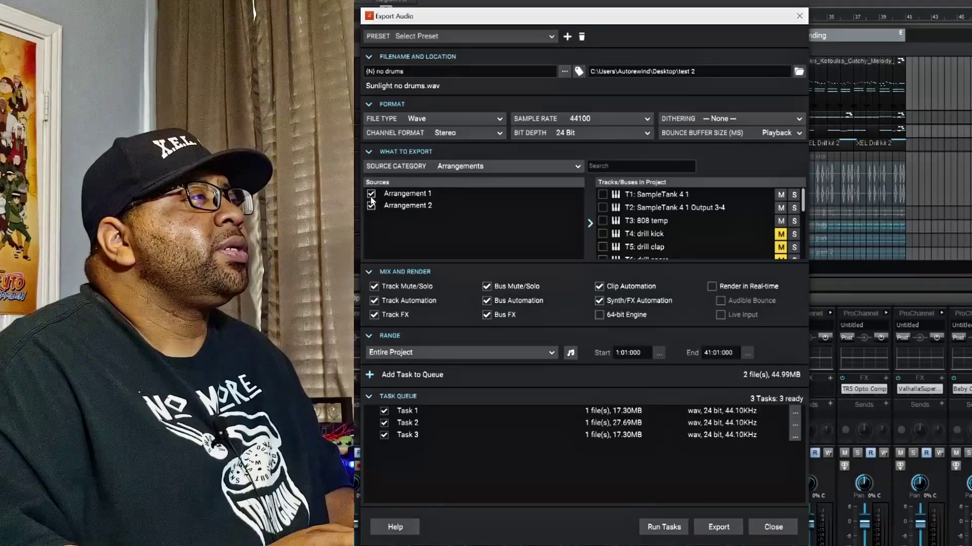
pyautogui.click(371, 194)
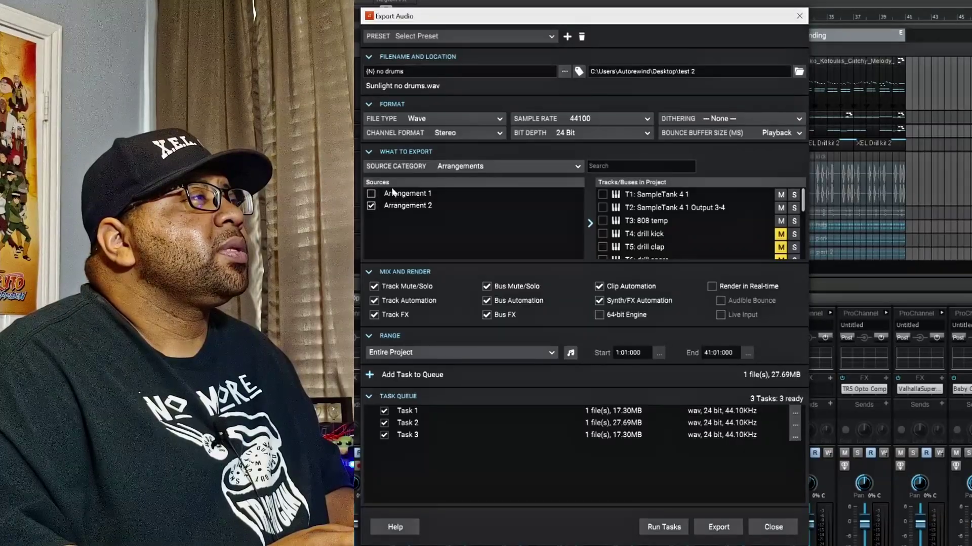
pyautogui.click(780, 234)
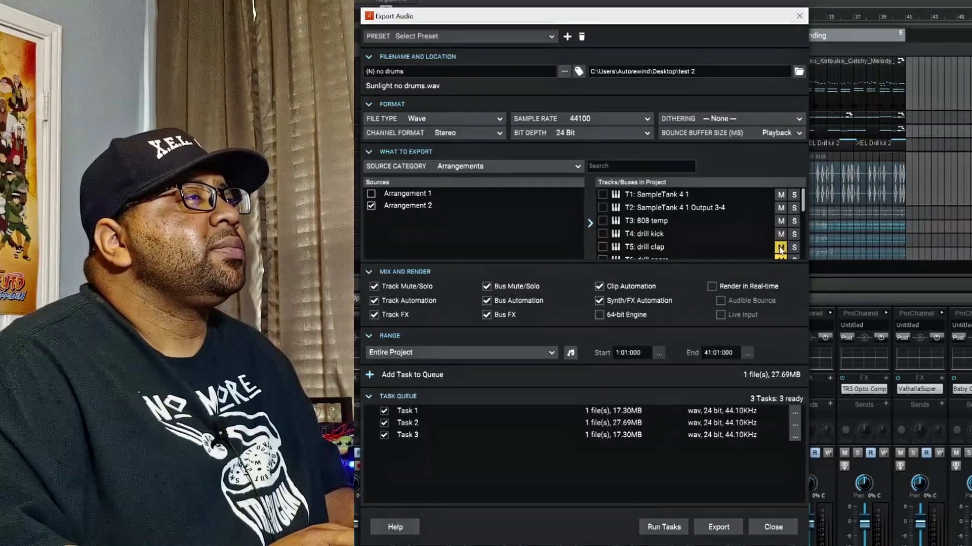
pyautogui.click(781, 248)
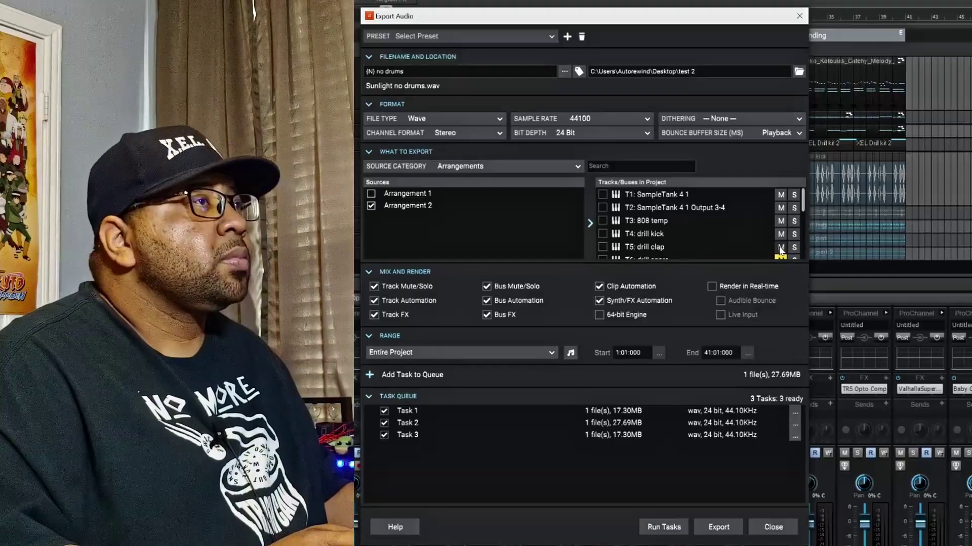
pyautogui.keyDown('ctrl'); pyautogui.click(780, 248); pyautogui.keyUp('ctrl')
pyautogui.keyDown('ctrl'); pyautogui.click(780, 249); pyautogui.keyUp('ctrl')
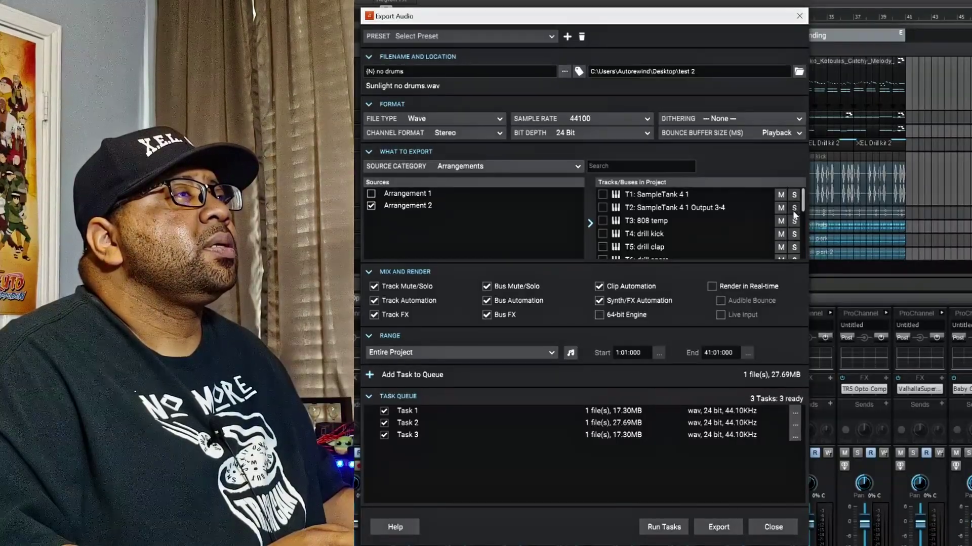
# Mute the SampleTank 4 1 and SampleTank 4 1 Output 3-4 tracks for the export.
pyautogui.click(780, 195)
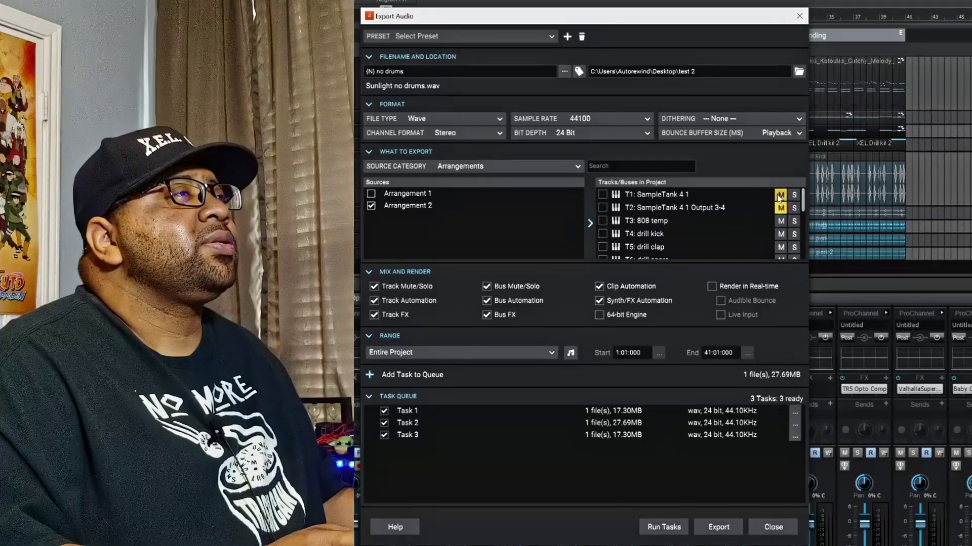
pyautogui.click(781, 207)
pyautogui.scroll(-3, 772, 228)
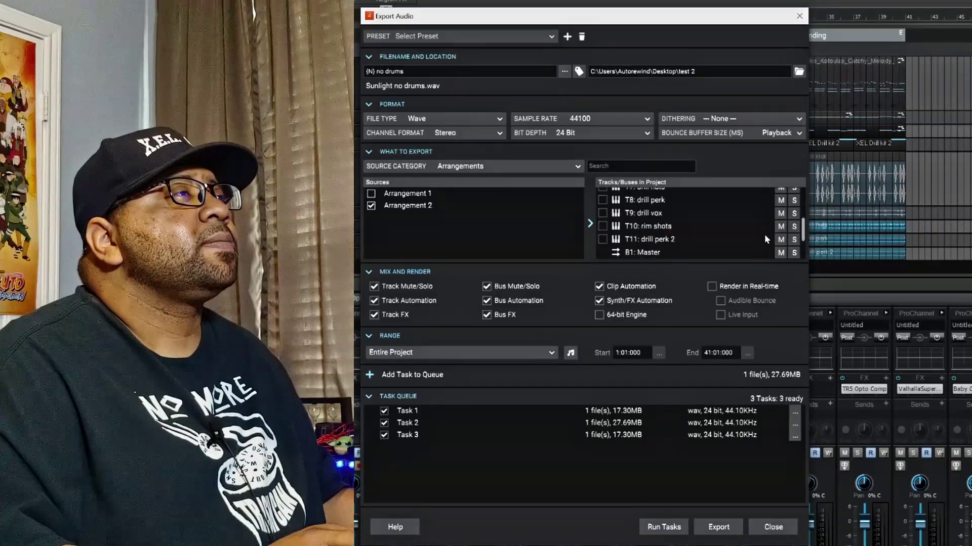
pyautogui.scroll(3, 764, 234)
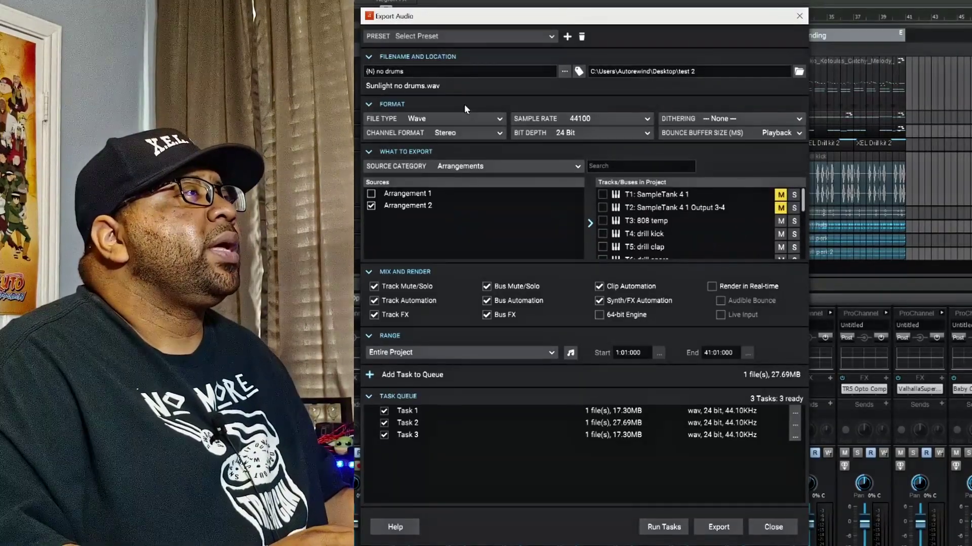
# Change the file name to {N} drum and bass and add the export to the queue under its default task name.
pyautogui.moveTo(419, 72); pyautogui.dragTo(377, 71)
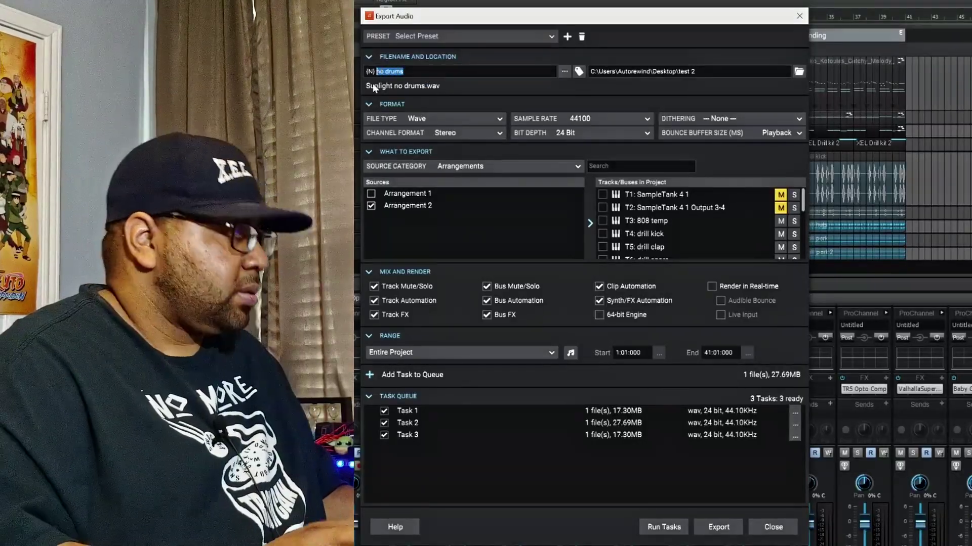
pyautogui.write('drum ')
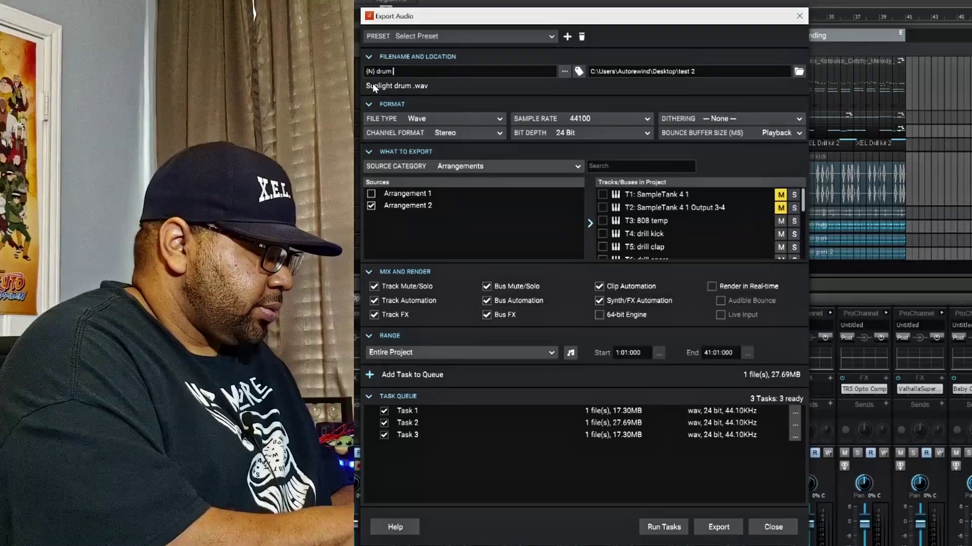
pyautogui.write('and ')
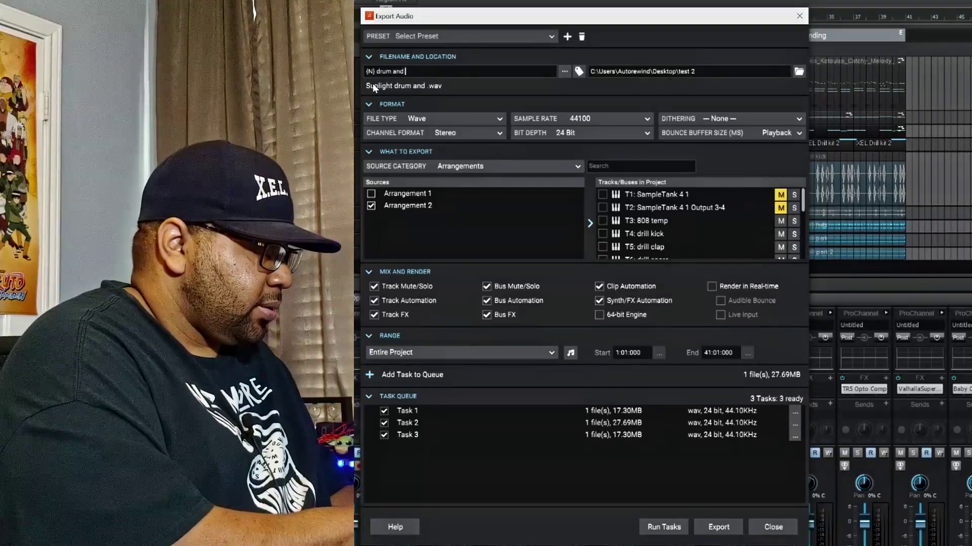
pyautogui.write('bass')
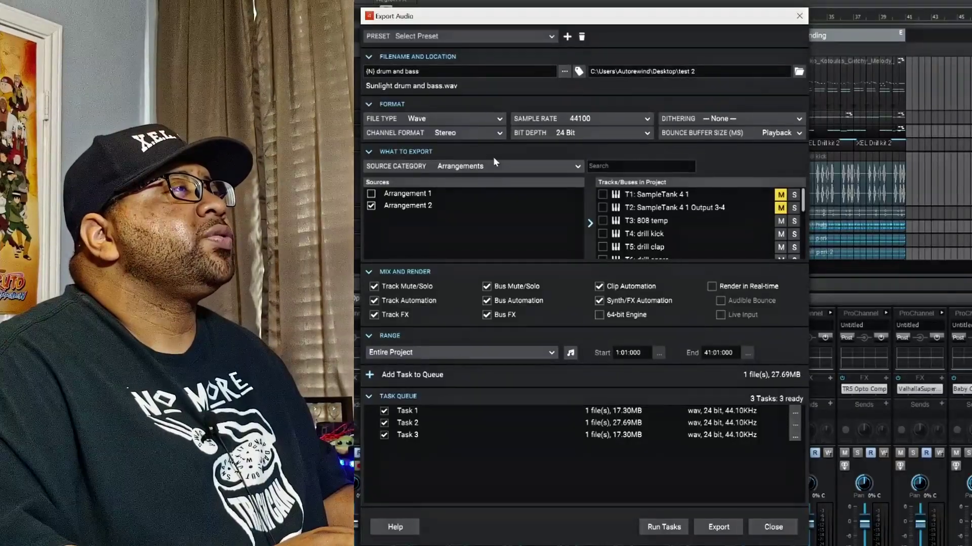
pyautogui.click(370, 375)
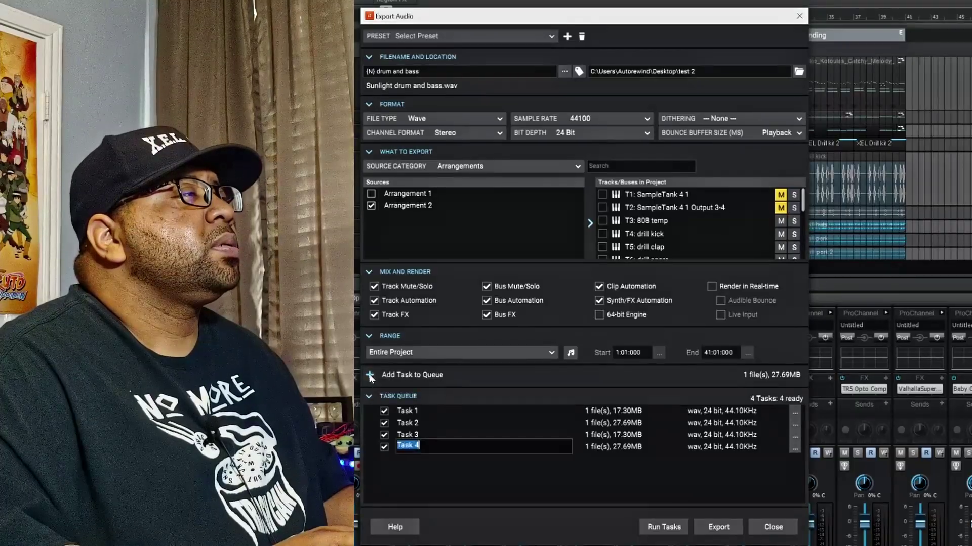
pyautogui.click(448, 466)
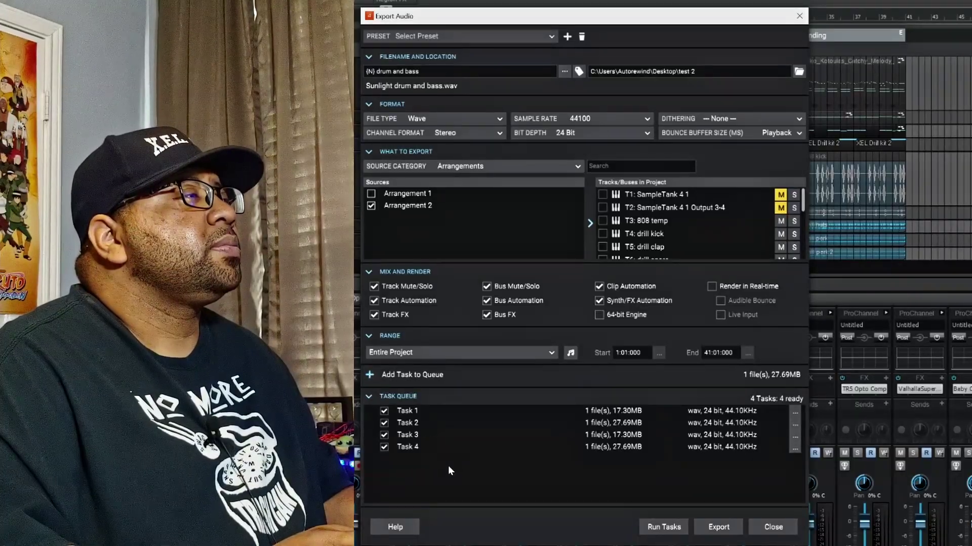
# Rename Task 4 in the queue as drum and bass.
pyautogui.click(417, 449)
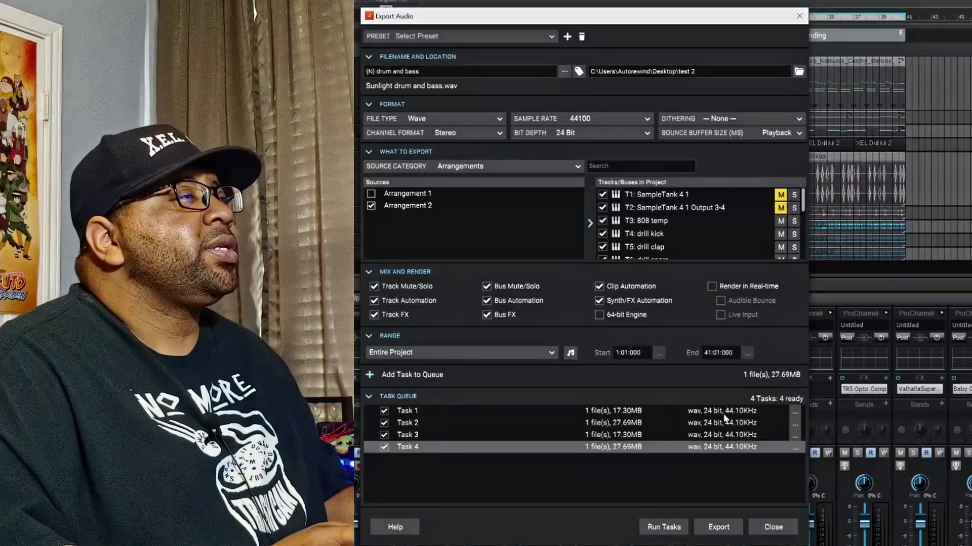
pyautogui.click(796, 448)
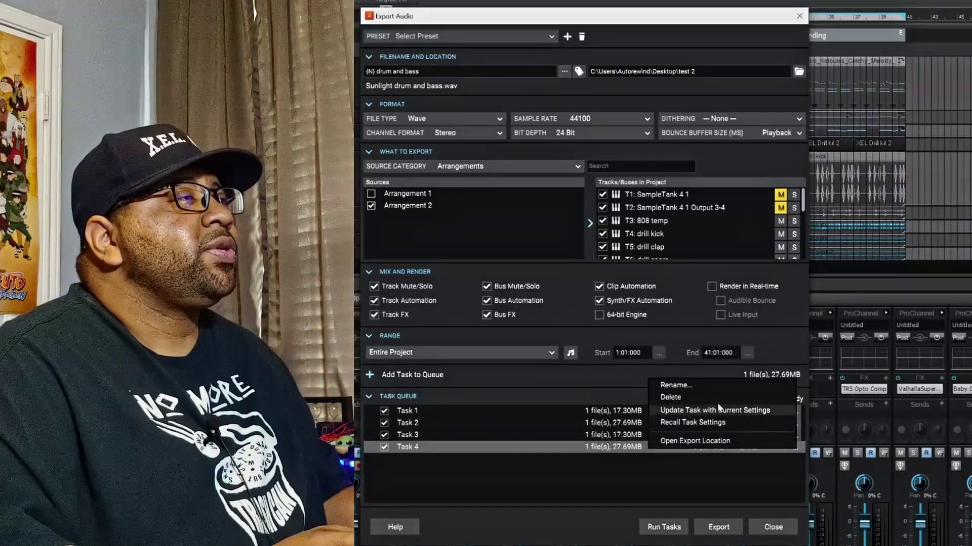
pyautogui.click(676, 385)
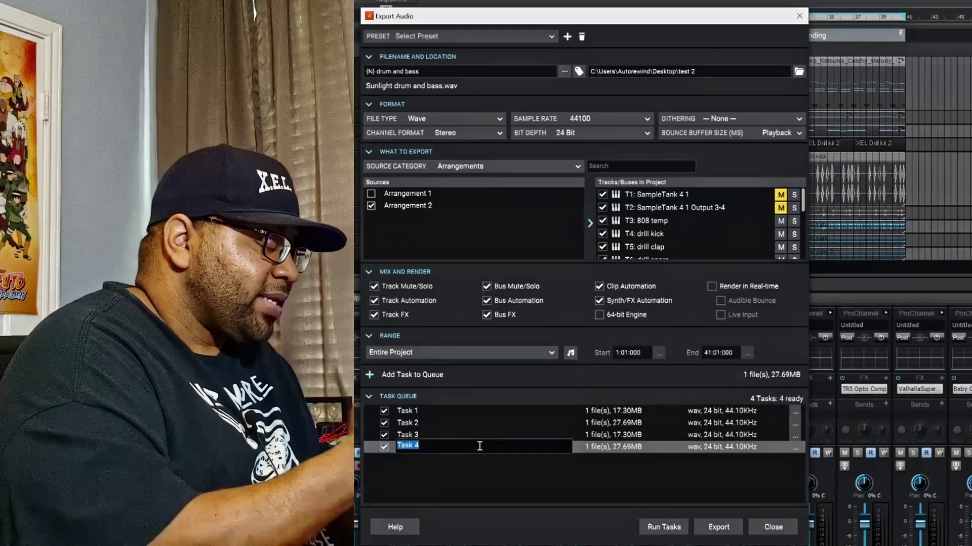
pyautogui.write('drum')
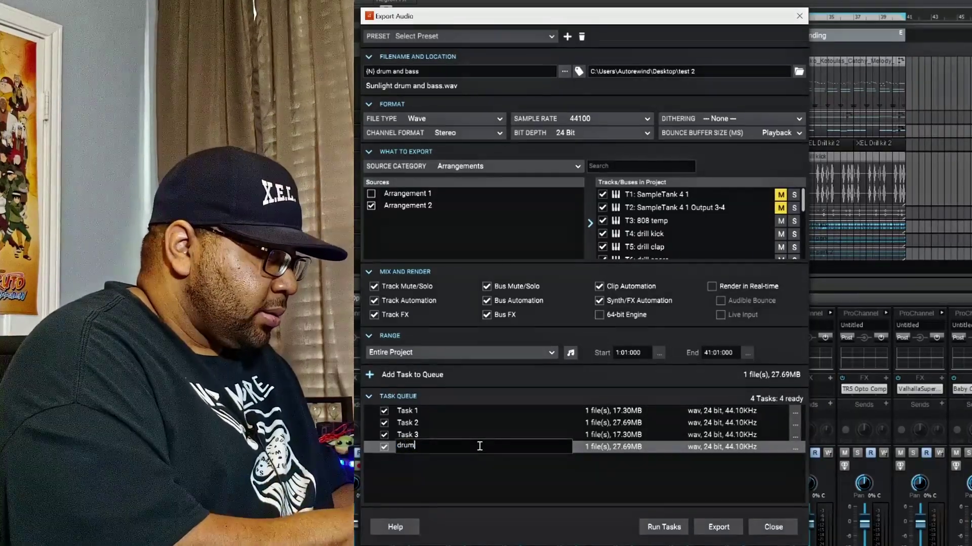
pyautogui.write(' and bass')
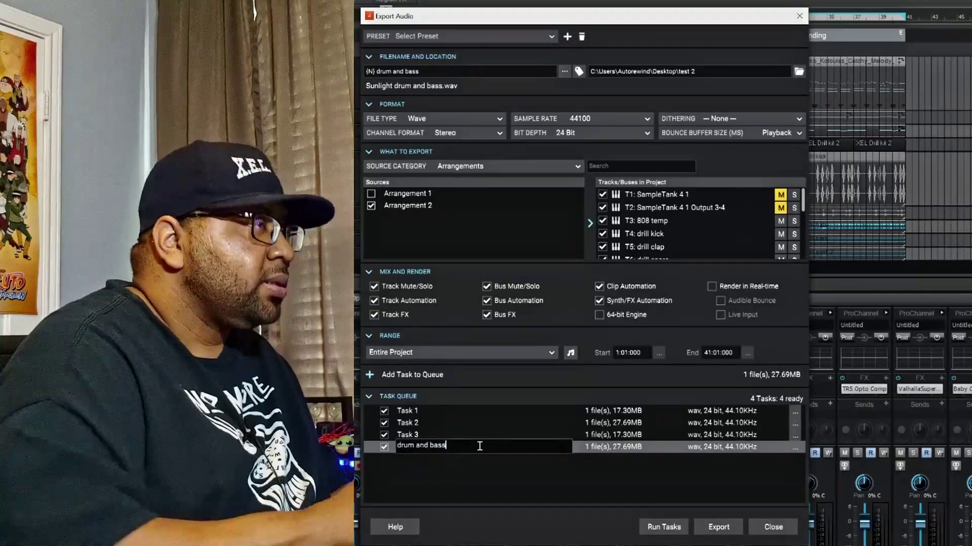
# Rename Task 3 in the queue as no drums.
pyautogui.click(793, 436)
pyautogui.click(696, 375)
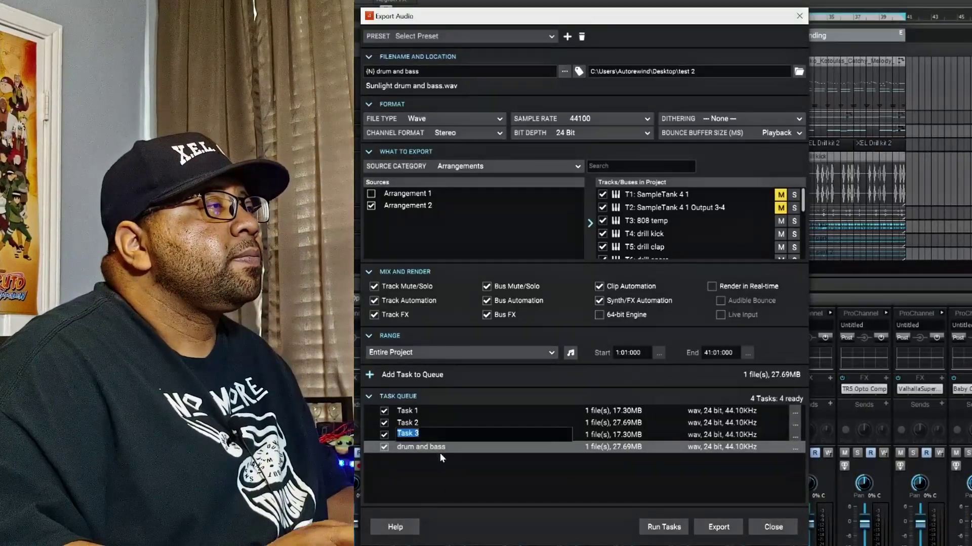
pyautogui.write('no dr')
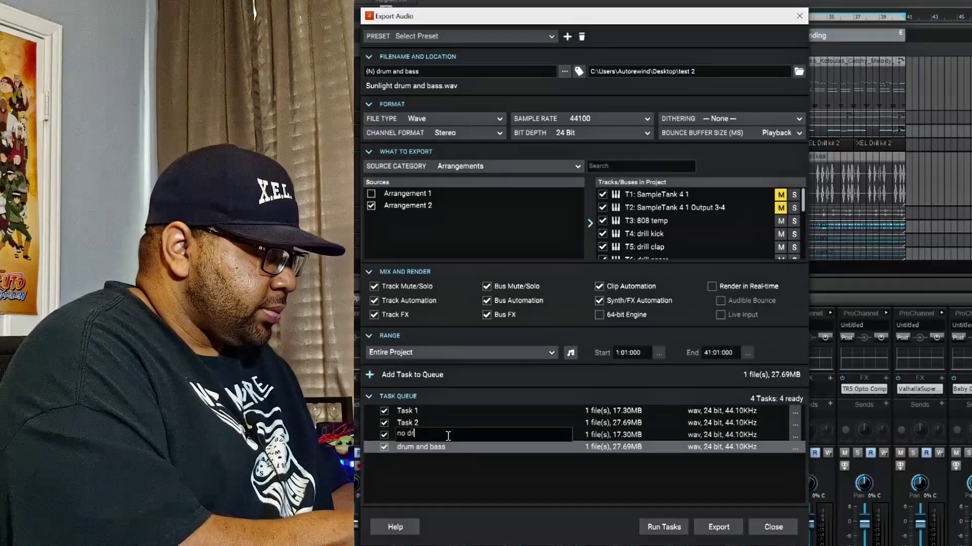
pyautogui.write('ums')
pyautogui.press('Return')
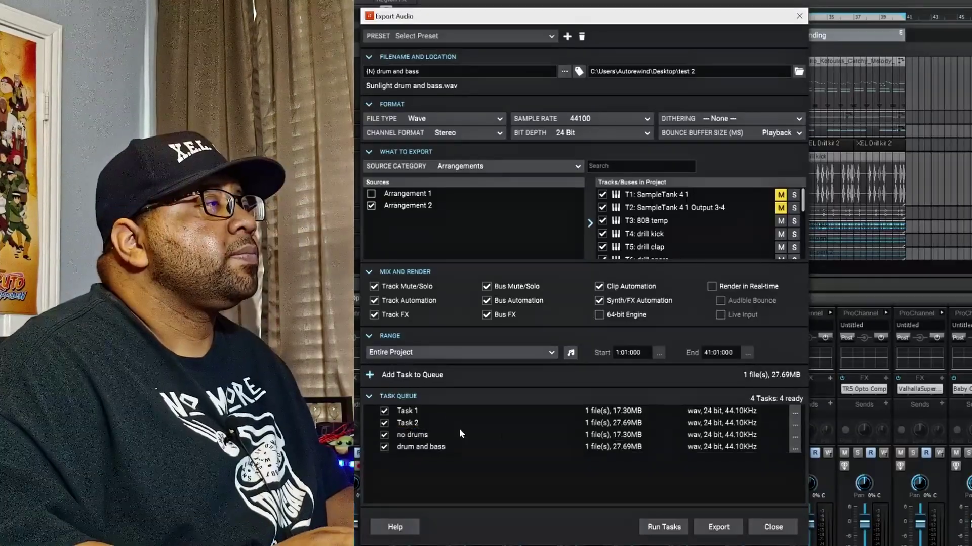
# Rename Task 1 in the queue as 2verse.
pyautogui.click(437, 409)
pyautogui.click(794, 411)
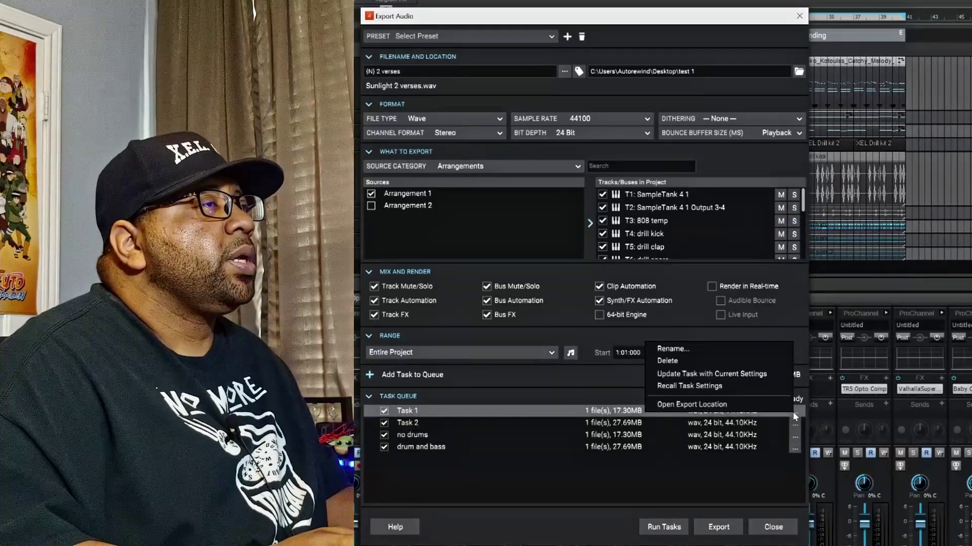
pyautogui.click(664, 350)
pyautogui.write('2verse')
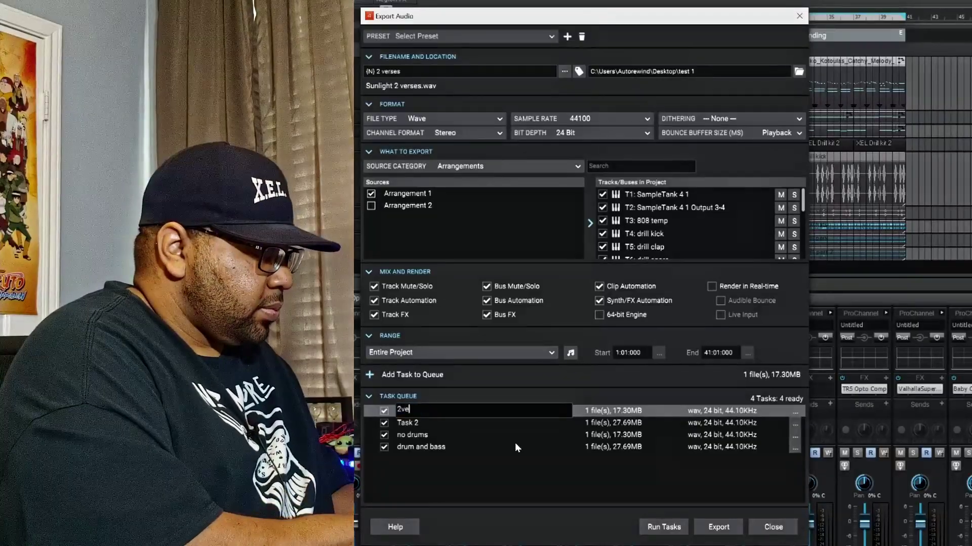
pyautogui.press('Return')
# Rename Task 2 in the queue as 4 verse and run all the queued export tasks.
pyautogui.click(795, 424)
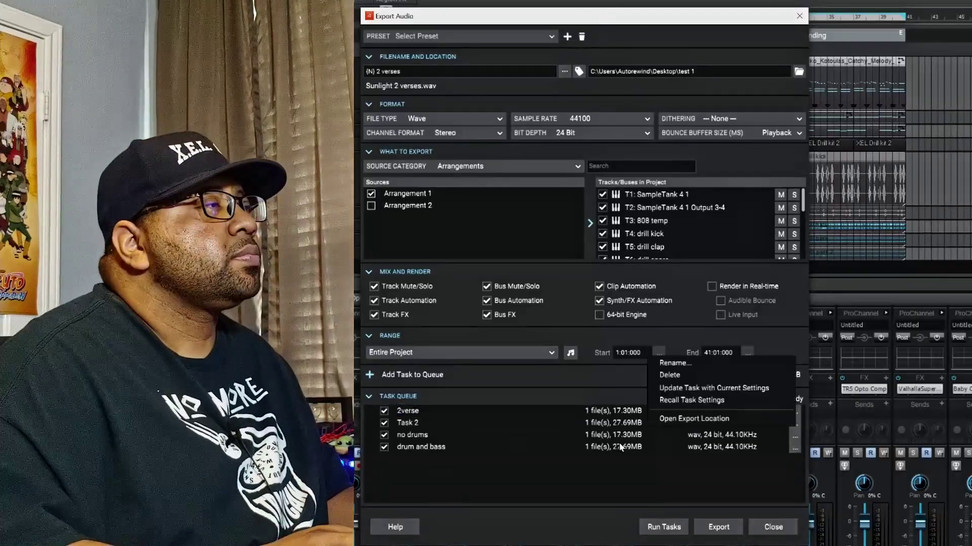
pyautogui.click(675, 363)
pyautogui.write('4 v')
pyautogui.press('Return')
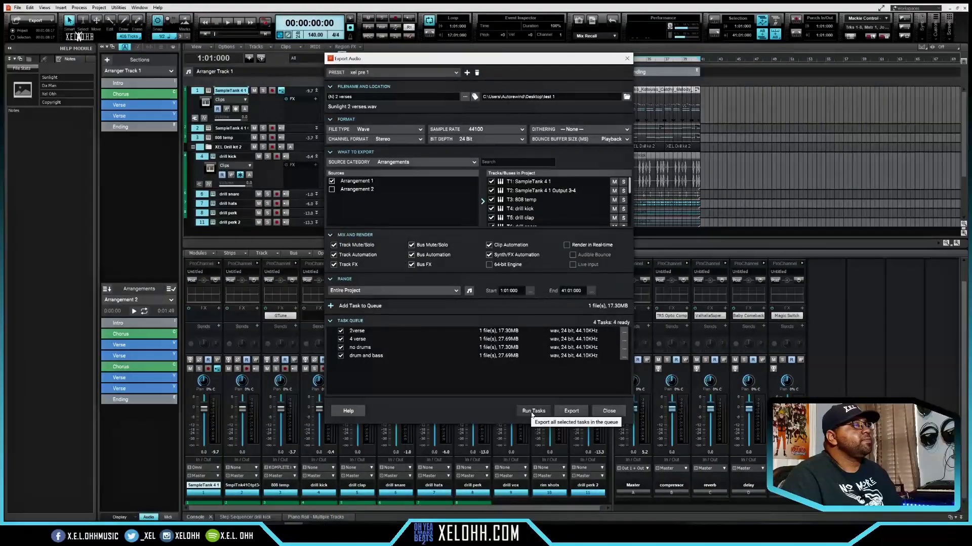
pyautogui.click(532, 412)
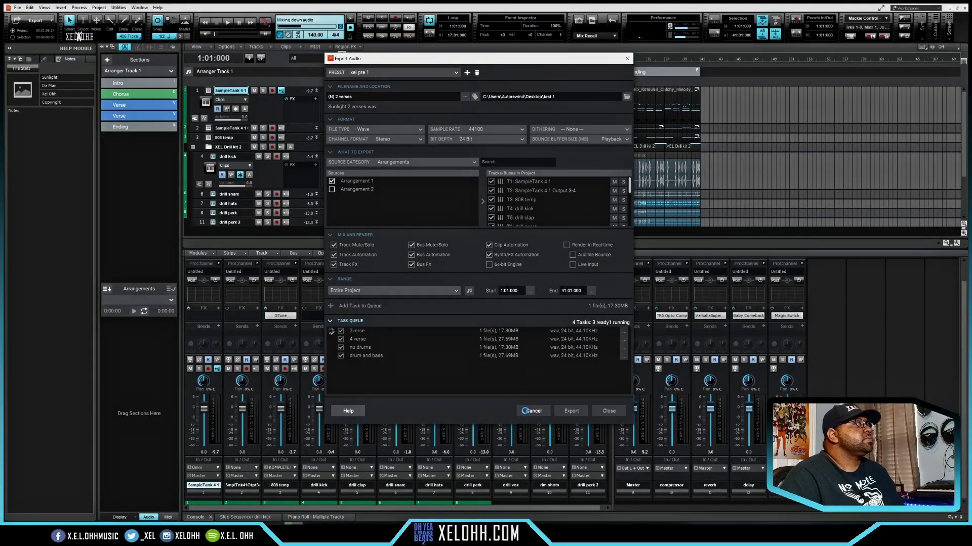
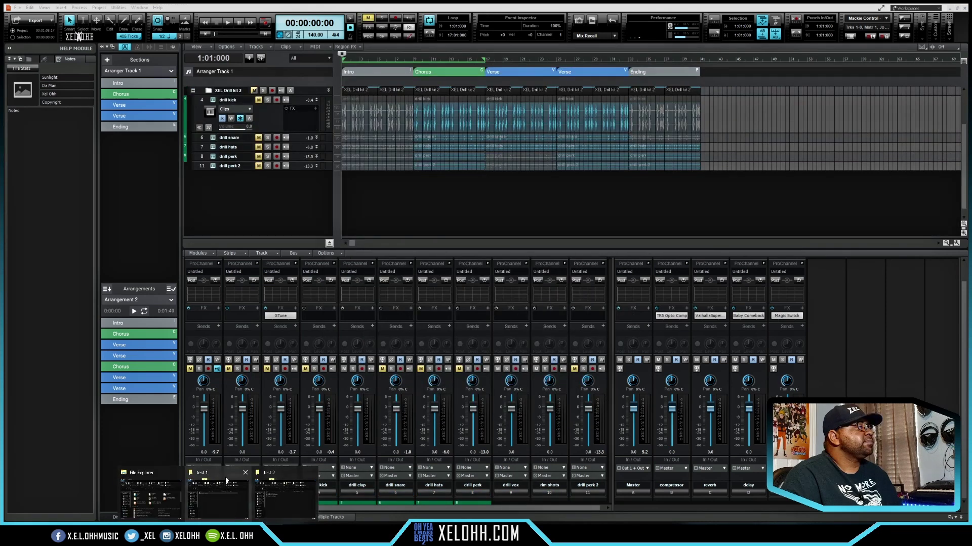
# Switch to the test 1 folder in File Explorer, import Sunlight 2 verses.wav onto a new project track and close the folder.
pyautogui.click(223, 478)
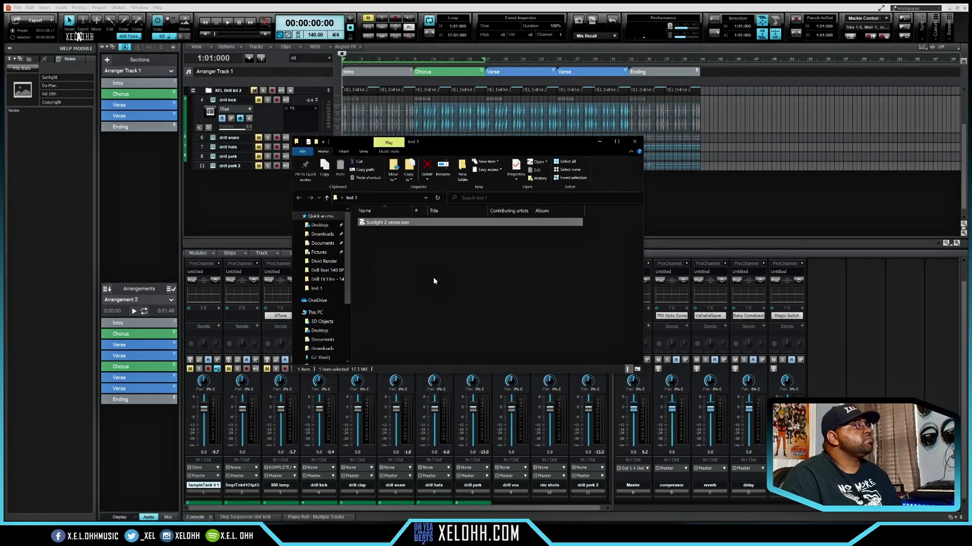
pyautogui.moveTo(400, 225); pyautogui.dragTo(268, 200)
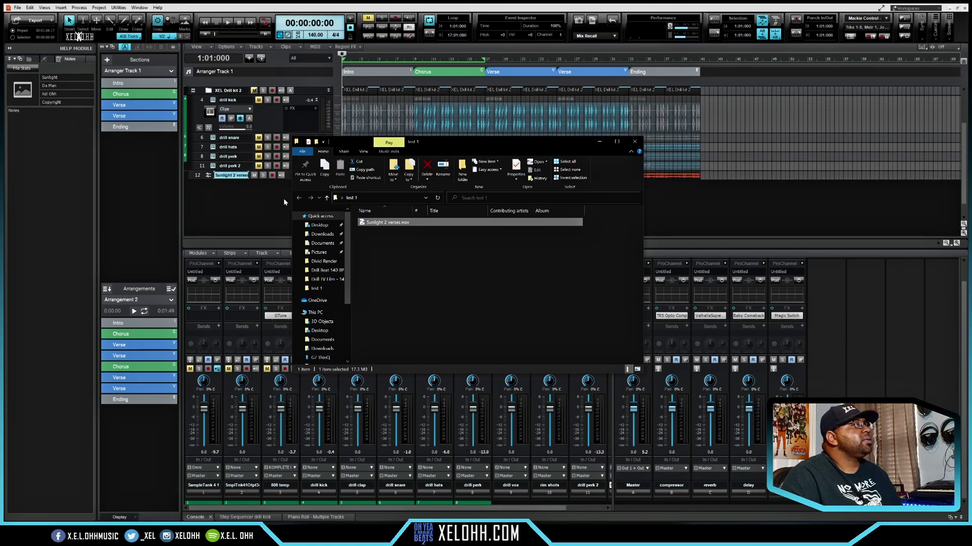
pyautogui.click(634, 143)
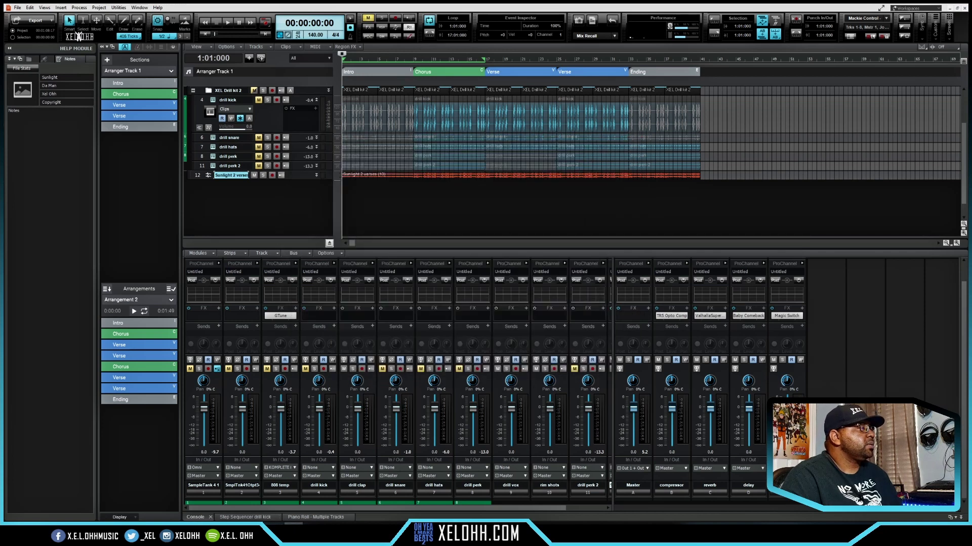
# Import all three wav files from the test 2 folder onto new tracks below Sunlight 2 verses and hide the console.
pyautogui.click(242, 502)
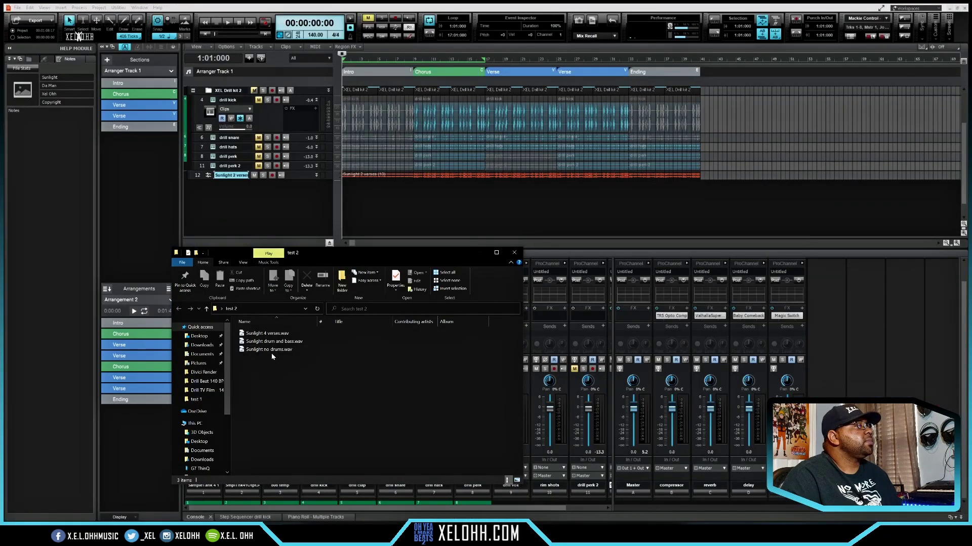
pyautogui.click(272, 350)
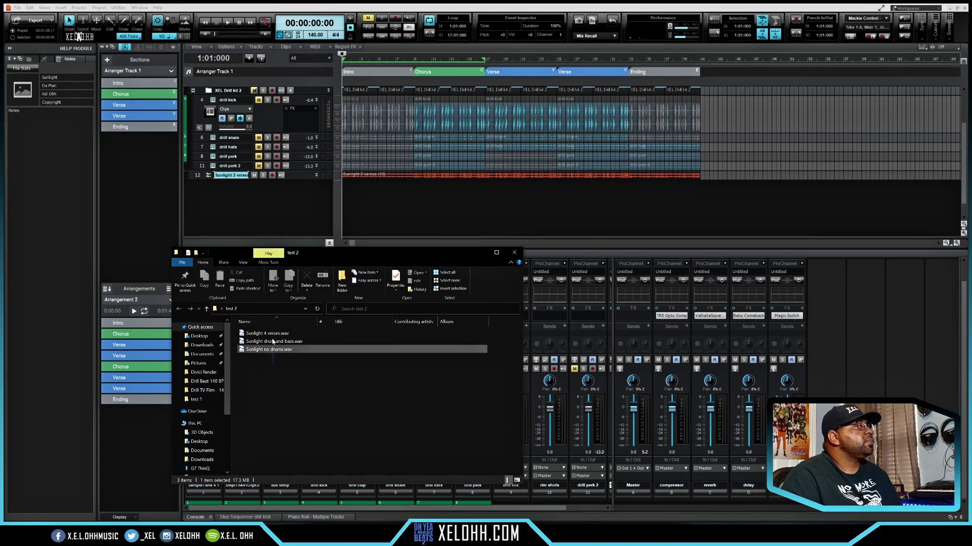
pyautogui.hotkey('ctrl', 'a')
pyautogui.rightClick(262, 334)
pyautogui.moveTo(257, 338); pyautogui.dragTo(282, 216)
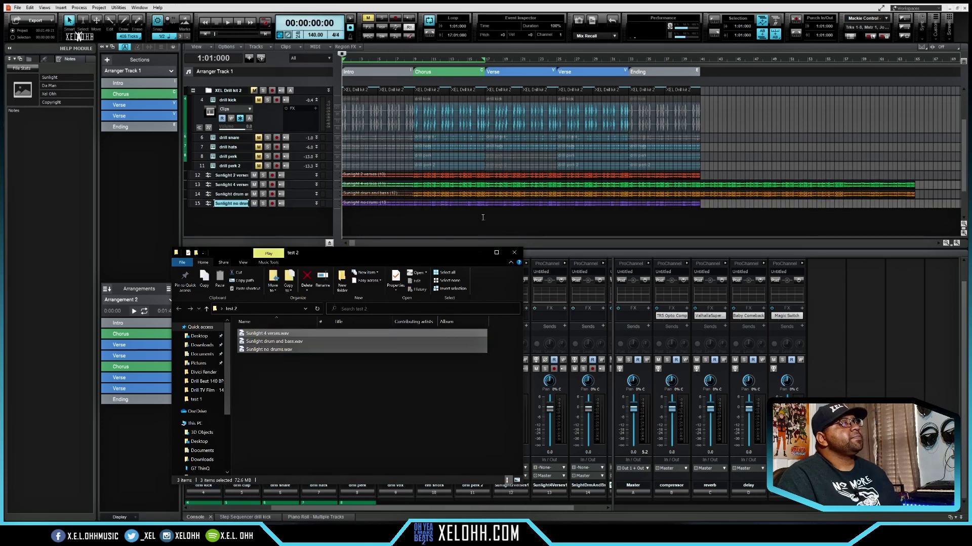
pyautogui.click(584, 230)
pyautogui.press('d')
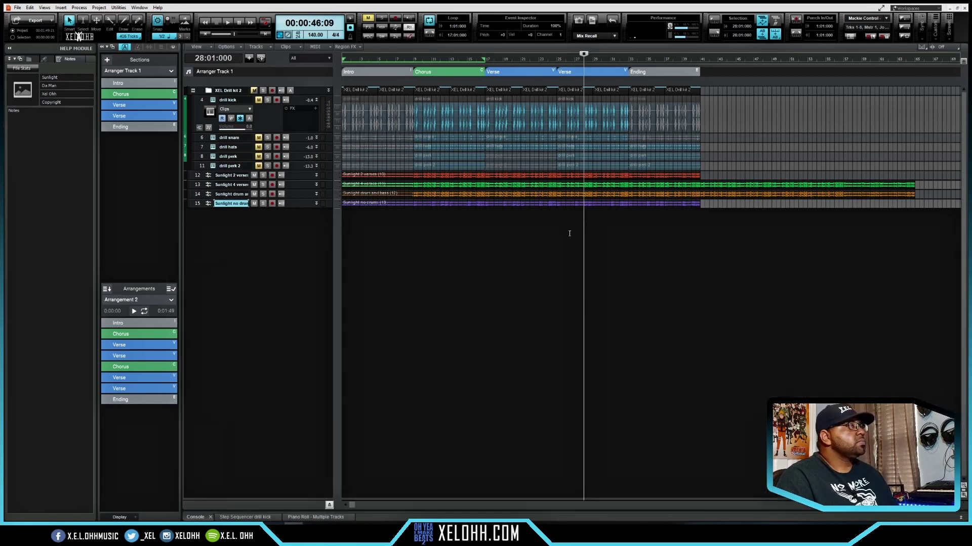
# Expand the four imported Sunlight tracks to show their full waveforms.
pyautogui.click(316, 176)
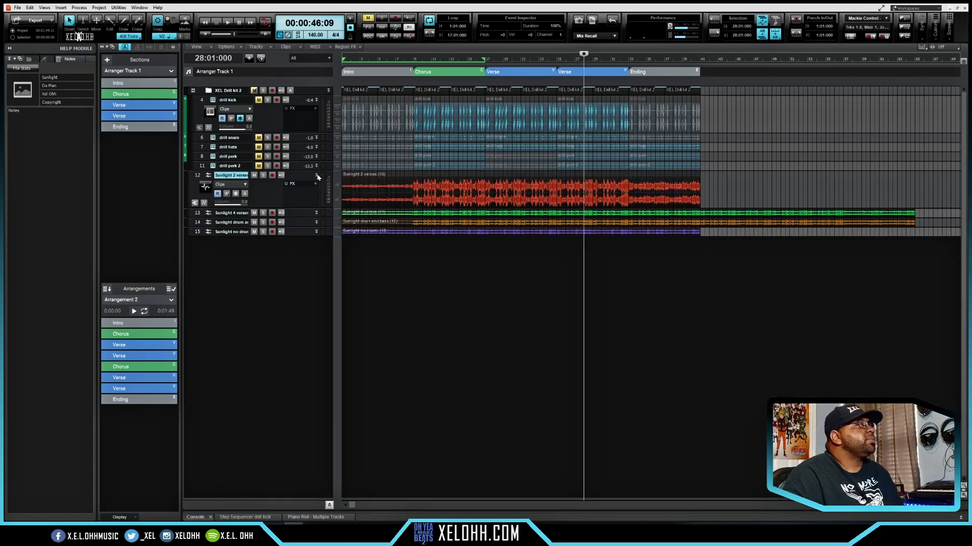
pyautogui.click(316, 213)
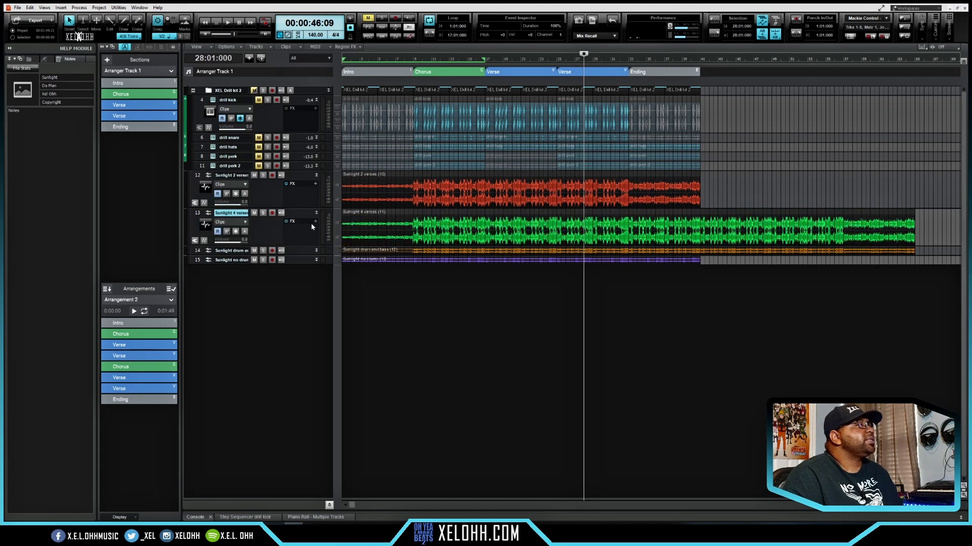
pyautogui.click(316, 251)
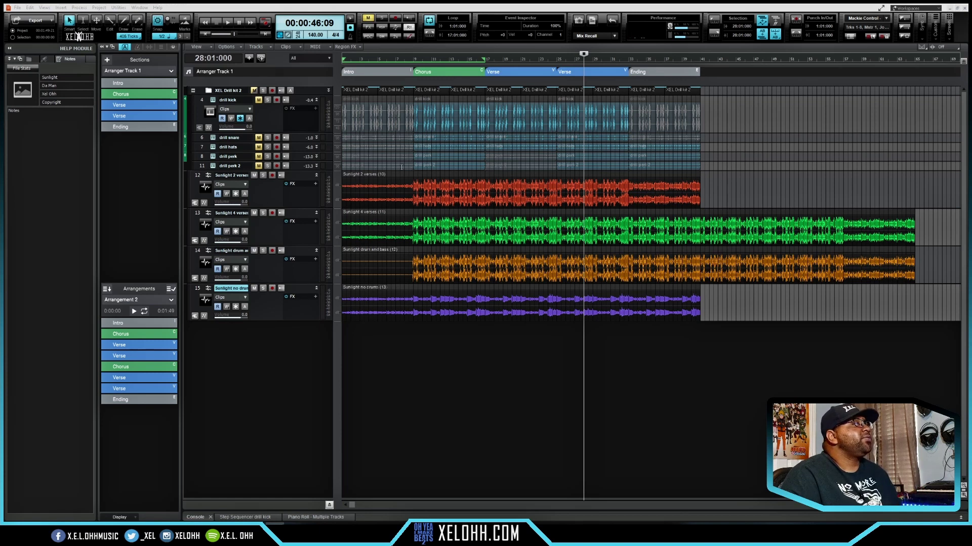
# Solo the Sunlight 2 verses track, play it from the project start, stop playback and unsolo it.
pyautogui.click(263, 175)
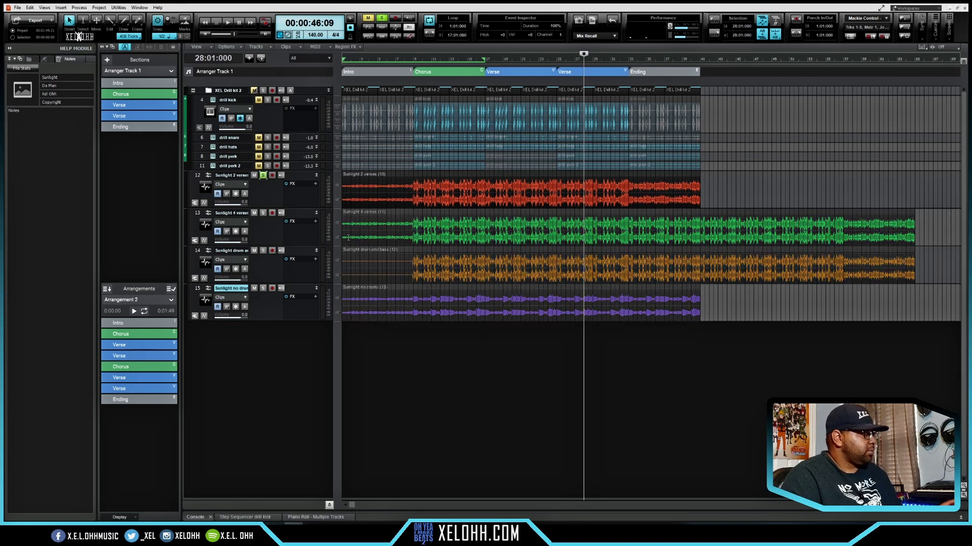
pyautogui.press(',')
pyautogui.press('space')
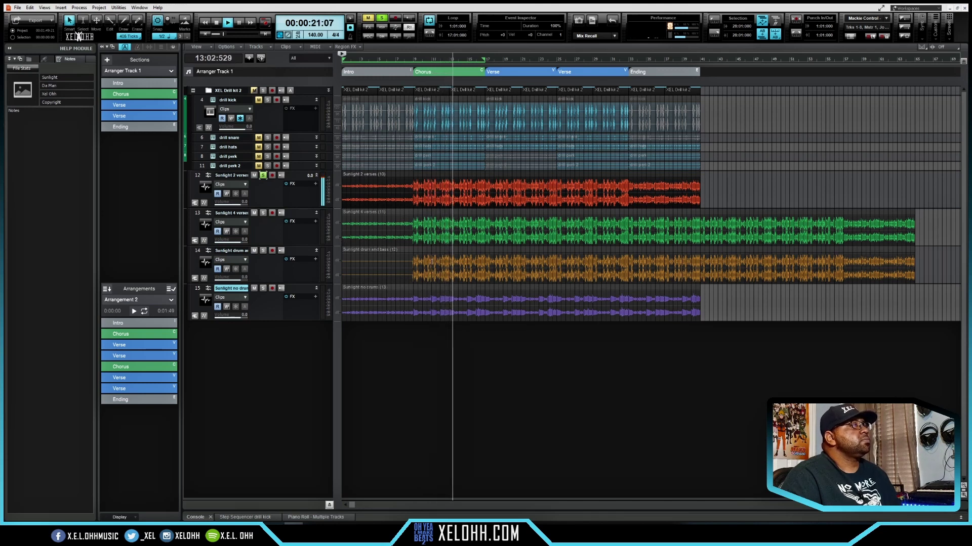
pyautogui.press('space')
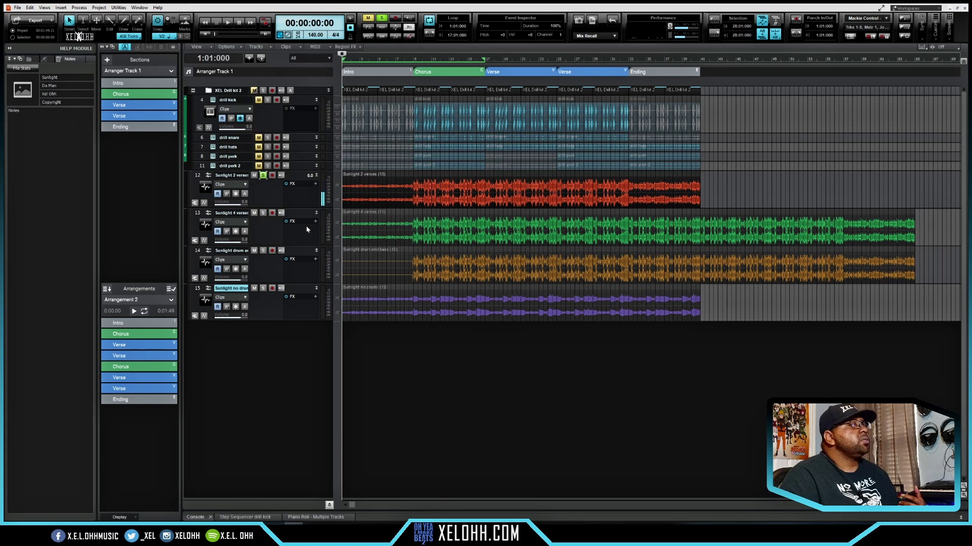
pyautogui.click(263, 176)
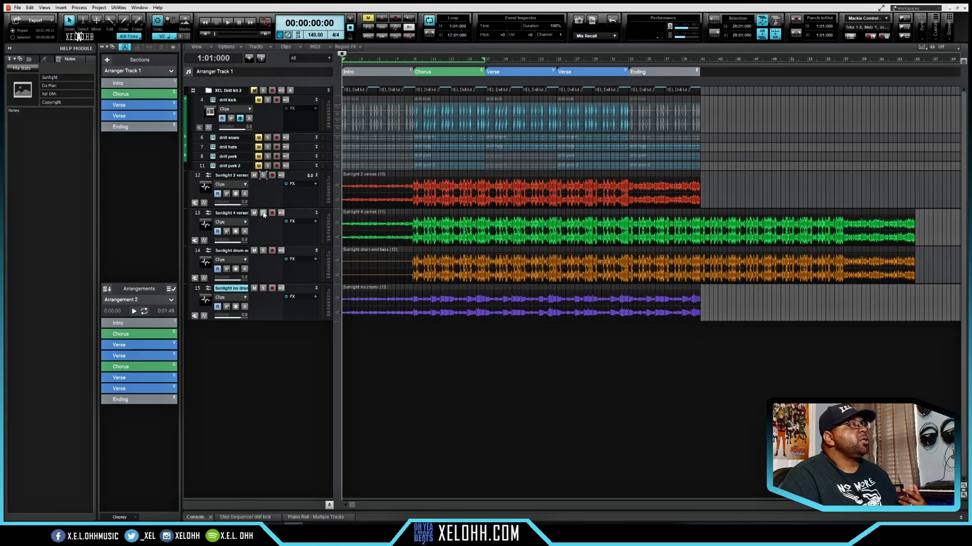
# Solo the Sunlight 4 verses track and briefly play it from the start.
pyautogui.click(263, 213)
pyautogui.press('space')
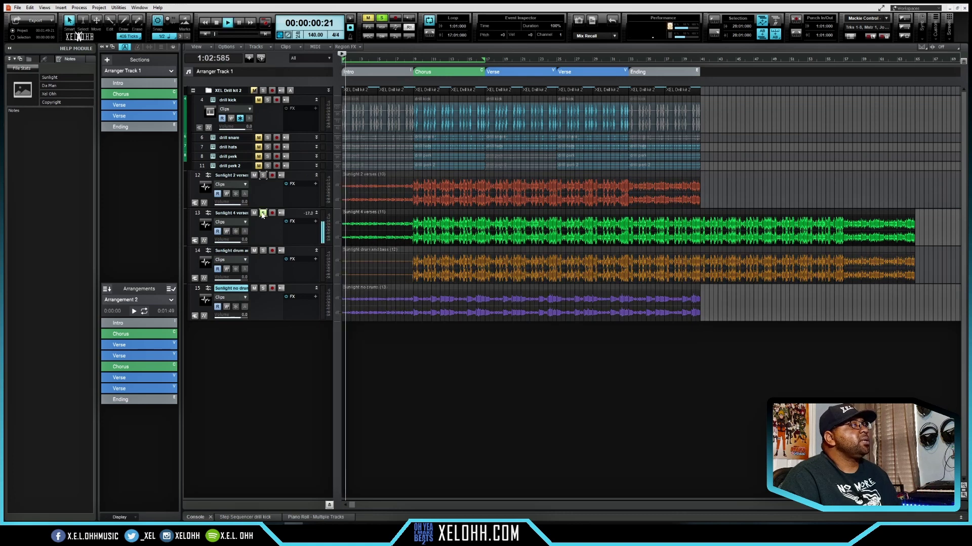
pyautogui.press('space')
# Solo only the Sunlight drum and bass track and play its intro and the chorus from measure 9.
pyautogui.click(262, 251)
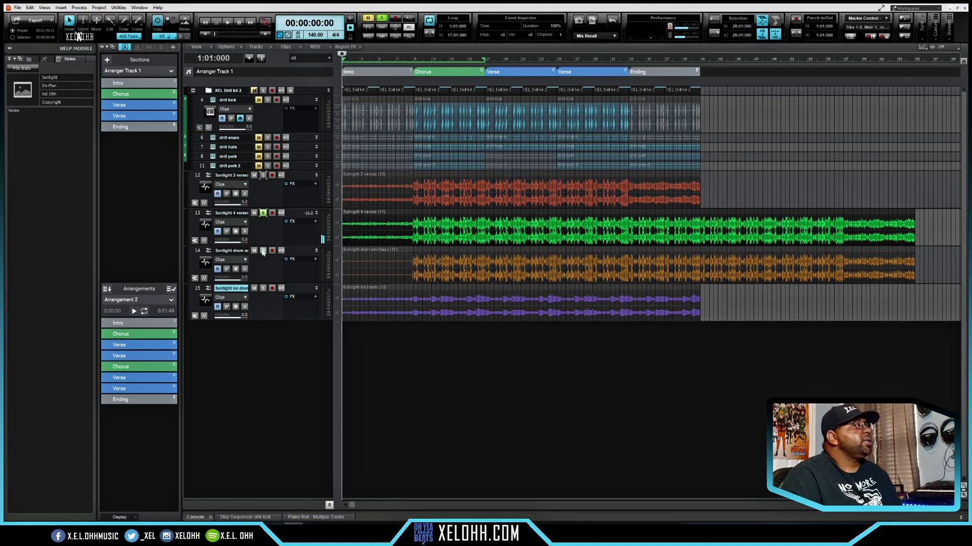
pyautogui.click(263, 213)
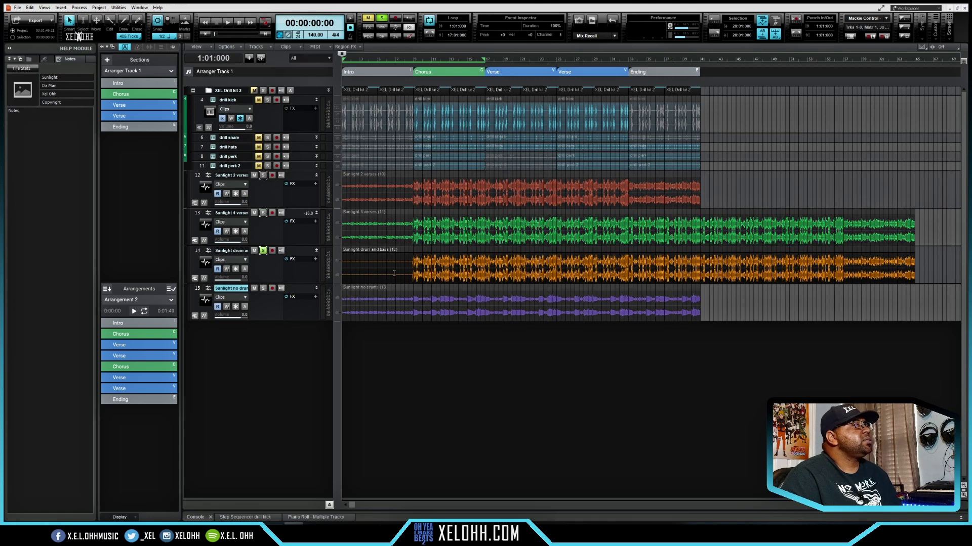
pyautogui.press('space')
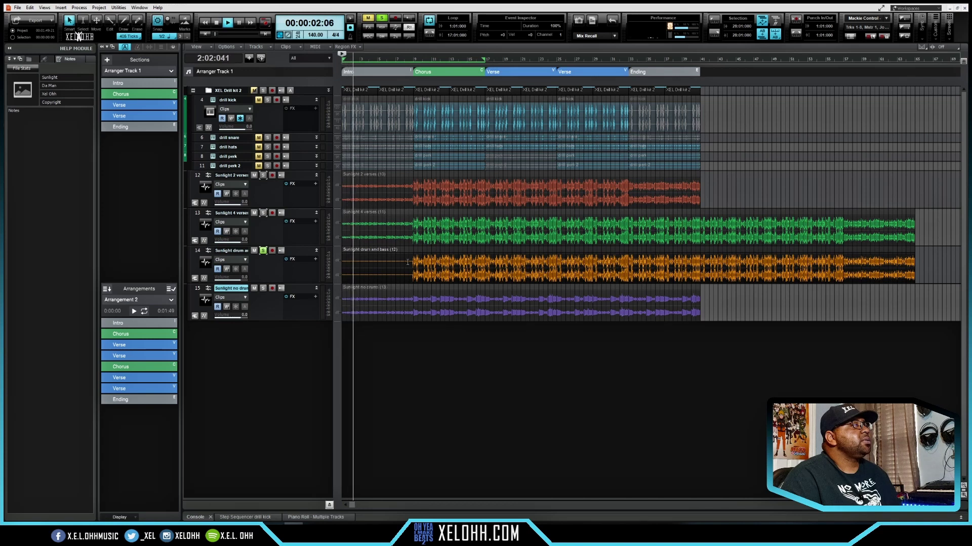
pyautogui.click(413, 60)
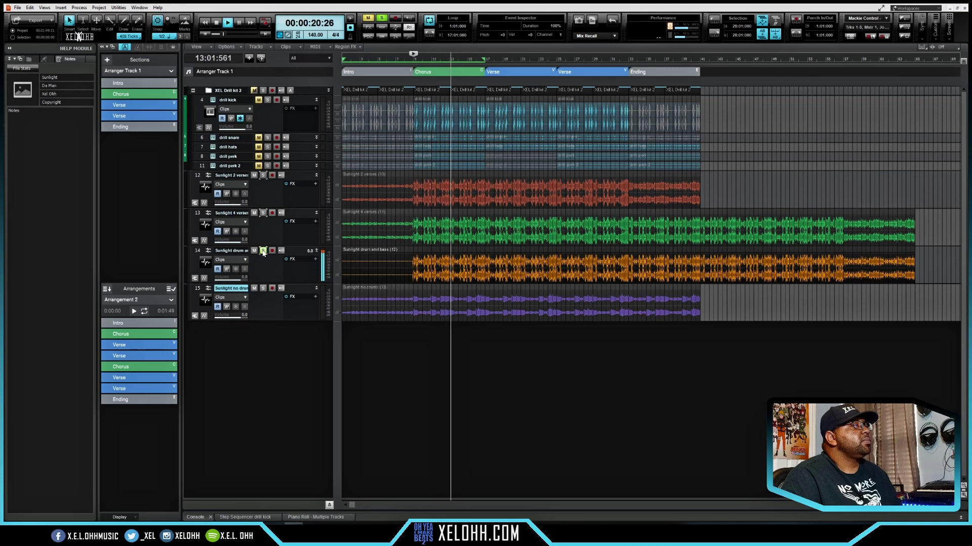
pyautogui.press('space')
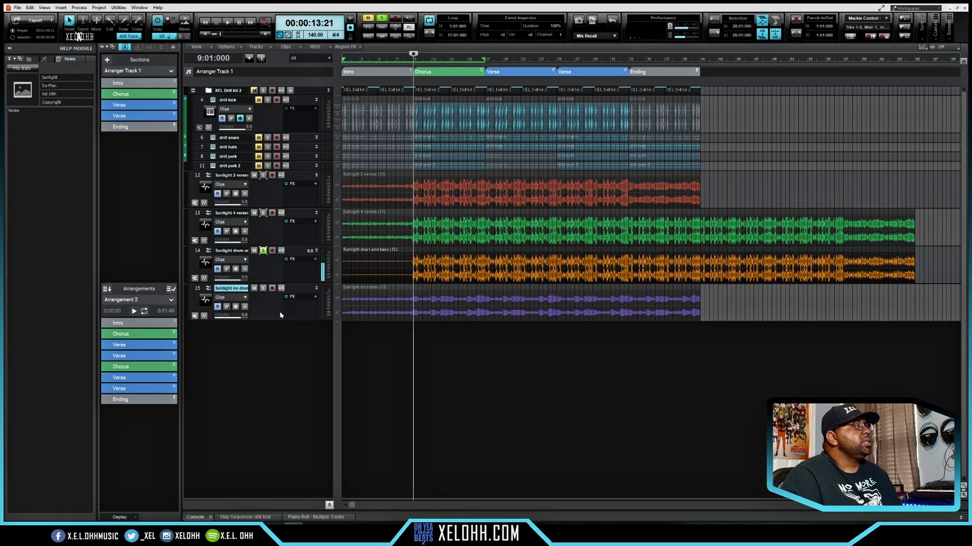
# Solo only the Sunlight no drums track, play it from the project start, stop playback and unsolo it.
pyautogui.click(263, 288)
pyautogui.click(263, 251)
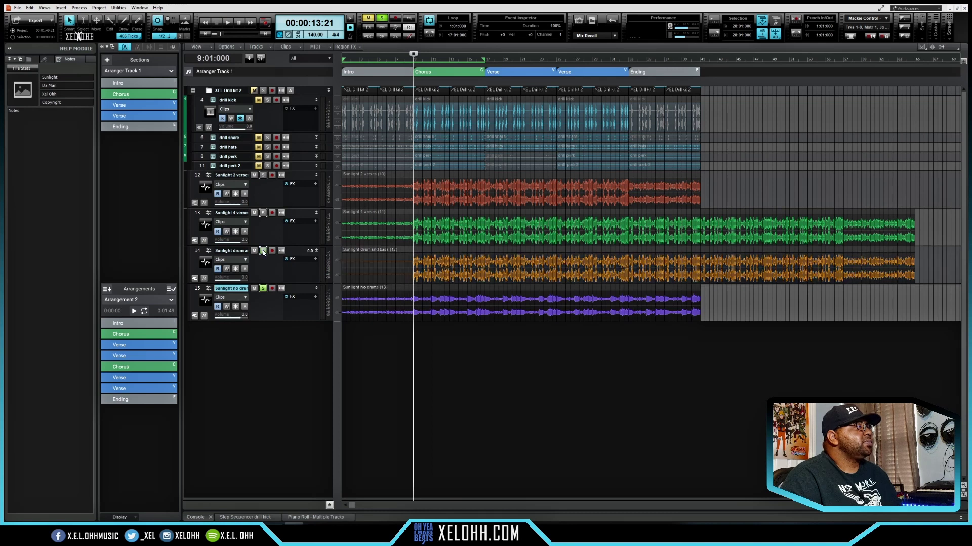
pyautogui.press('Home')
pyautogui.press('space')
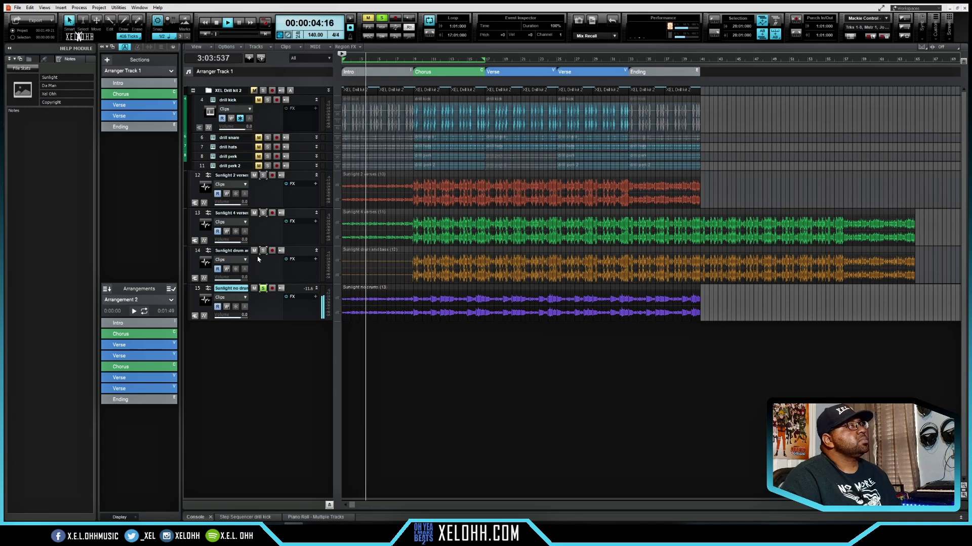
pyautogui.press('space')
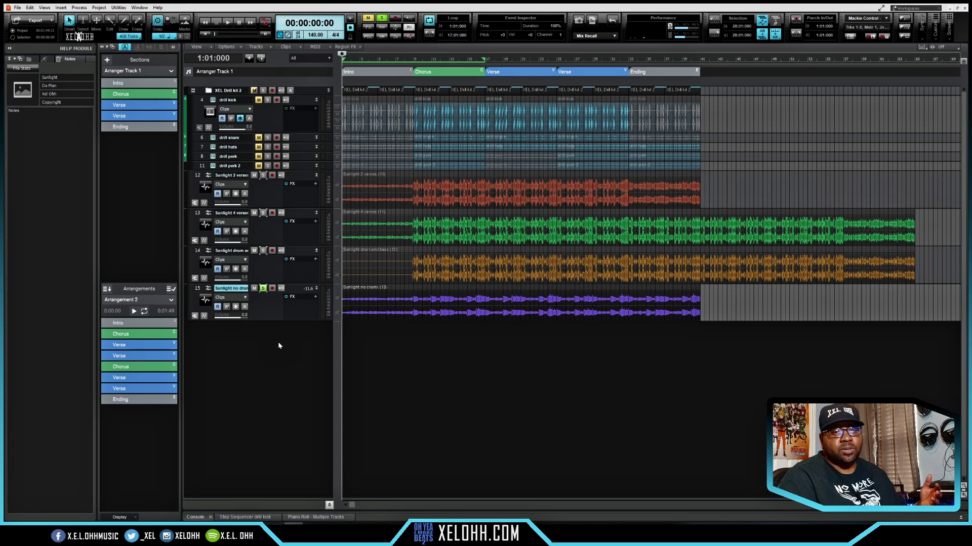
pyautogui.click(263, 289)
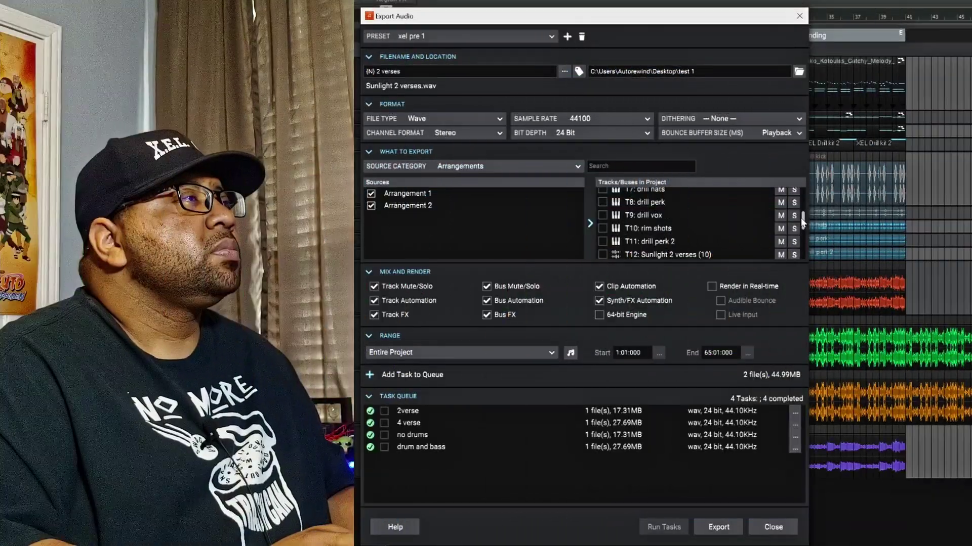
# Set the export source category to Tracks Through Entire Mix and toggle all source tracks off and back on.
pyautogui.click(578, 166)
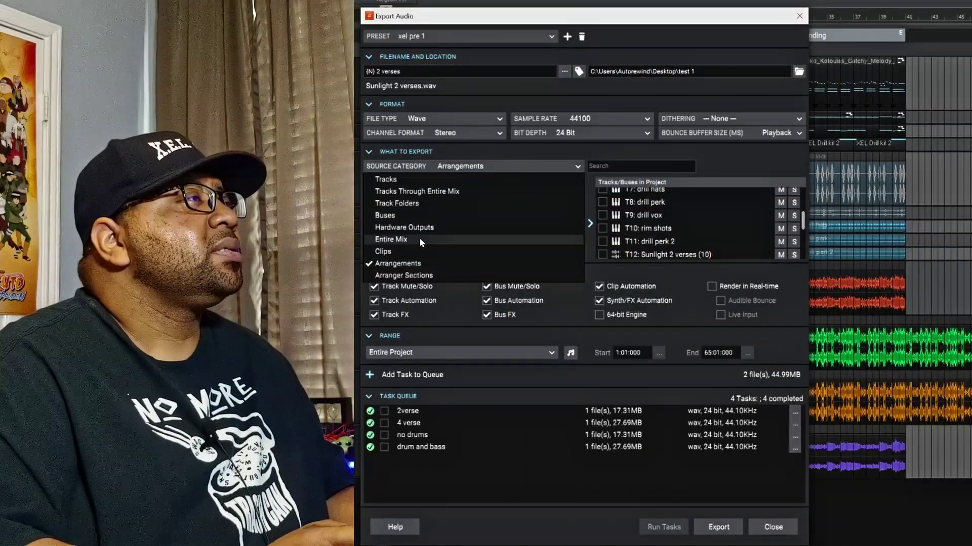
pyautogui.click(414, 195)
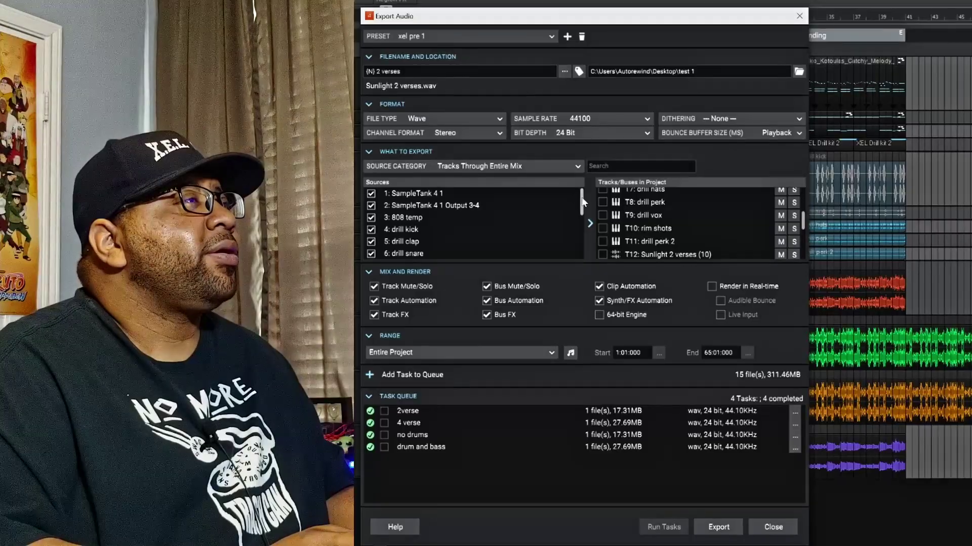
pyautogui.moveTo(580, 200)
pyautogui.mouseDown()
pyautogui.moveTo(575, 242)
pyautogui.moveTo(571, 202)
pyautogui.mouseUp()
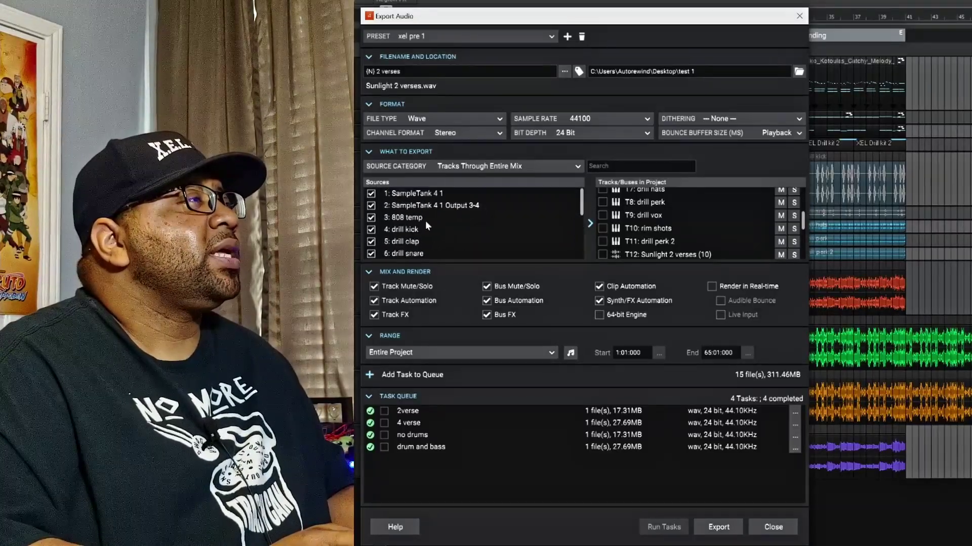
pyautogui.click(371, 194)
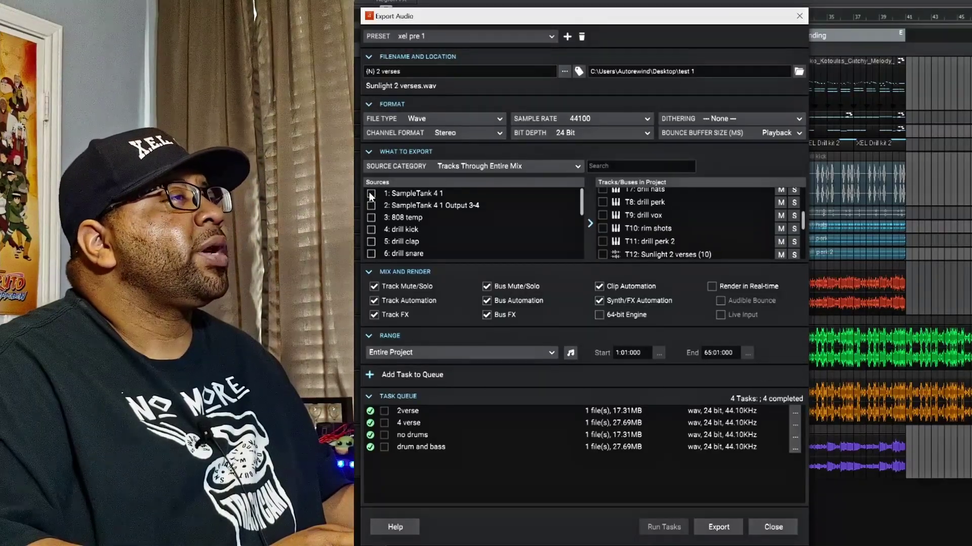
pyautogui.click(370, 195)
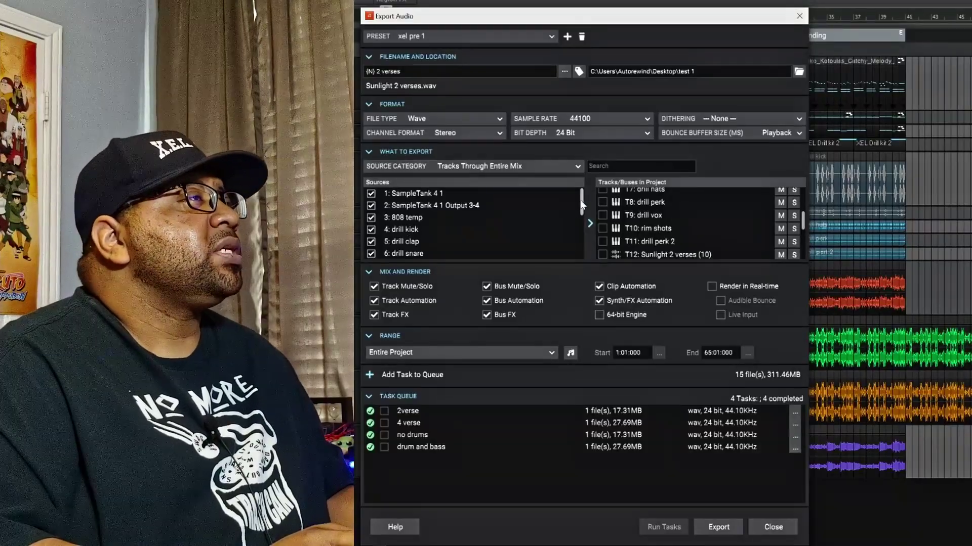
# Exclude the four imported Sunlight tracks, 12 to 15, from the export sources.
pyautogui.moveTo(582, 205); pyautogui.dragTo(579, 240)
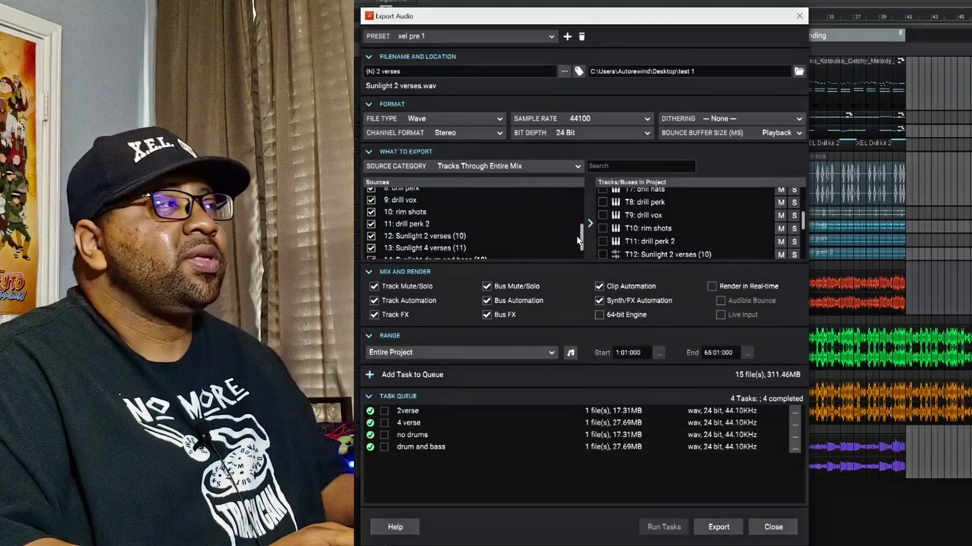
pyautogui.moveTo(578, 240); pyautogui.dragTo(582, 252)
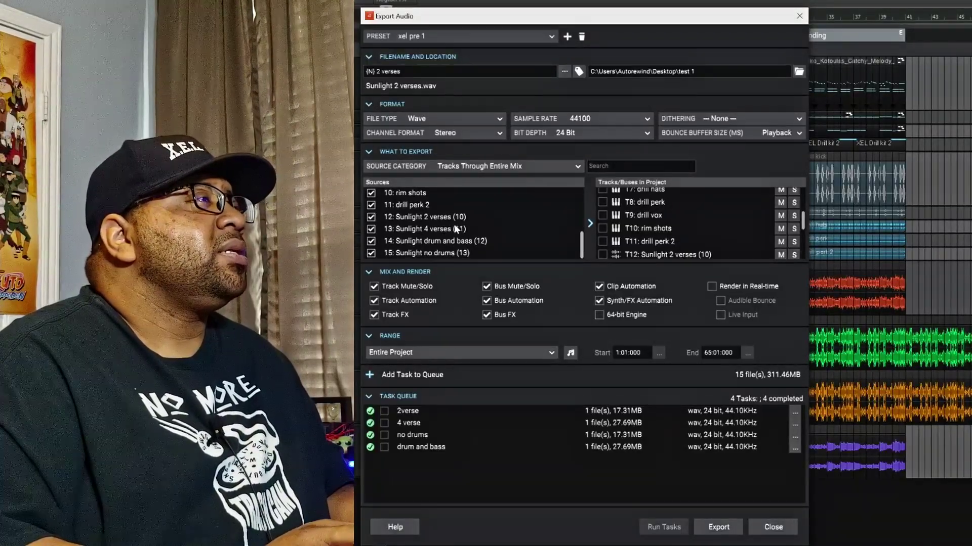
pyautogui.click(371, 217)
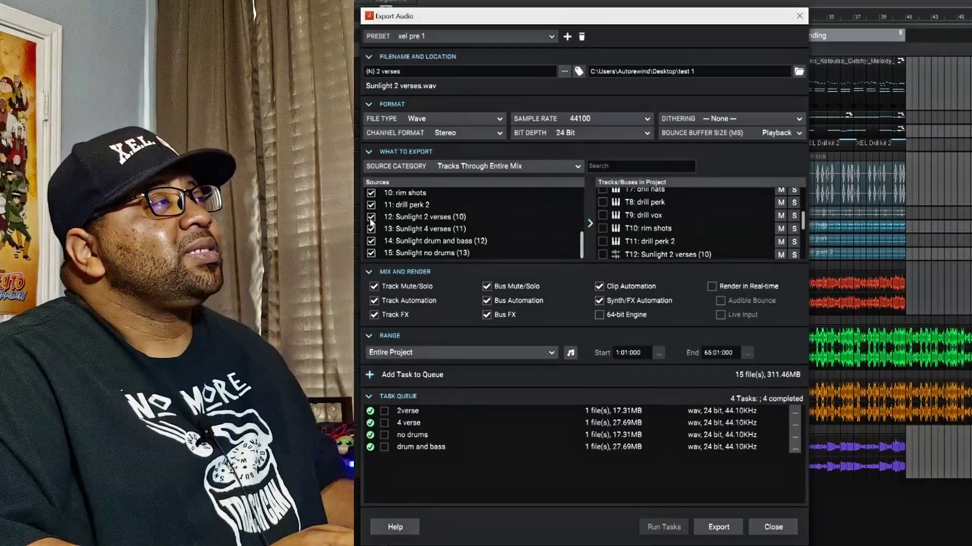
pyautogui.click(371, 229)
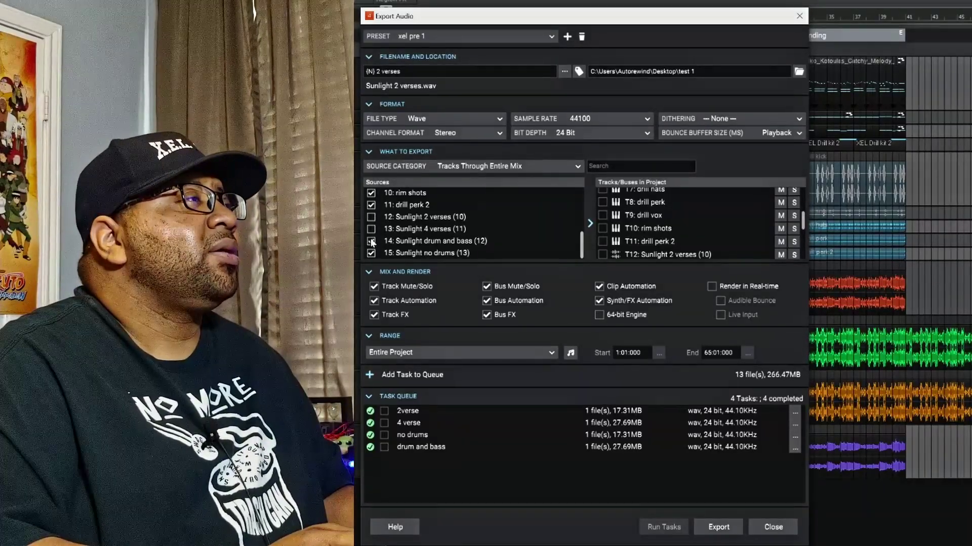
pyautogui.click(371, 242)
pyautogui.click(371, 253)
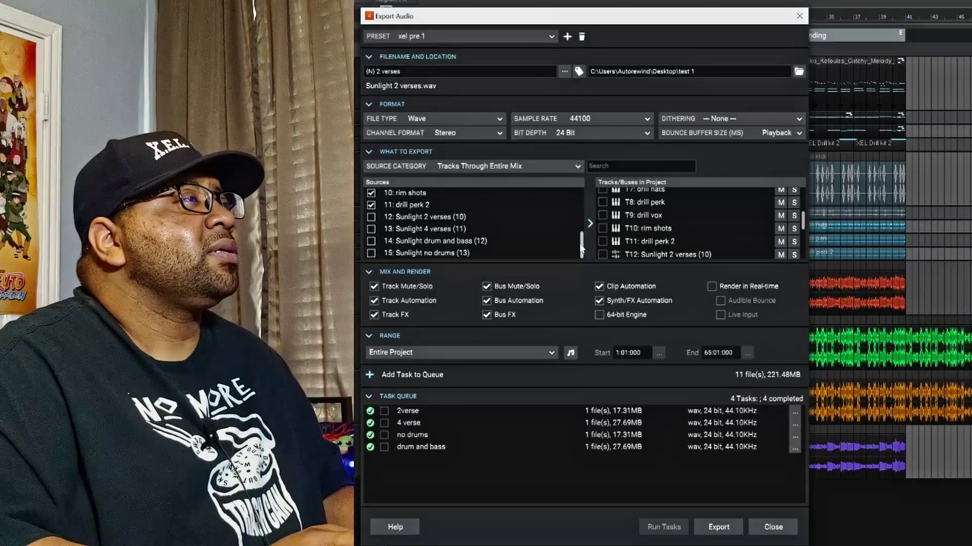
pyautogui.moveTo(582, 248); pyautogui.dragTo(585, 205)
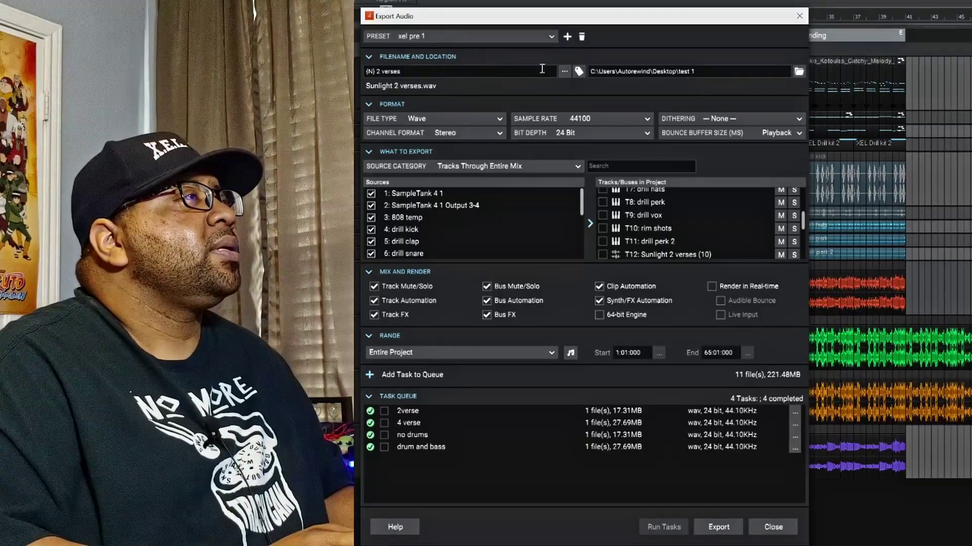
# Replace the export filename with the tokens {notesname} -{trackname}, using the project notes name, a space, a hyphen and the track name.
pyautogui.tripleClick(415, 71)
pyautogui.press('BackSpace')
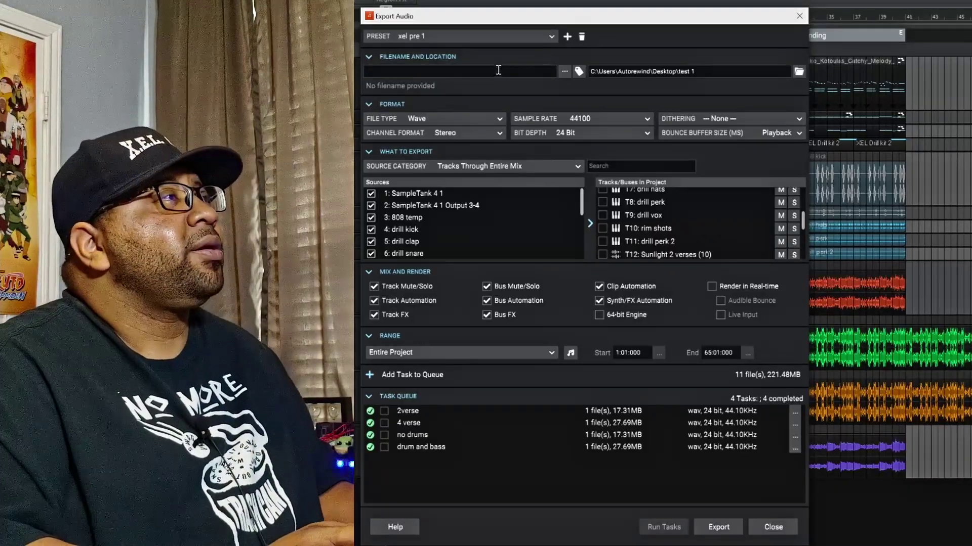
pyautogui.click(580, 72)
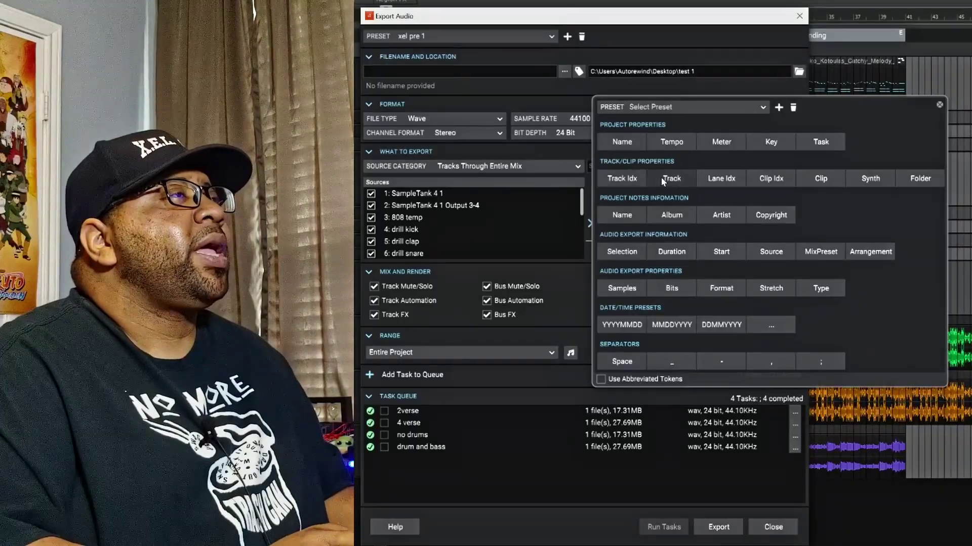
pyautogui.click(620, 217)
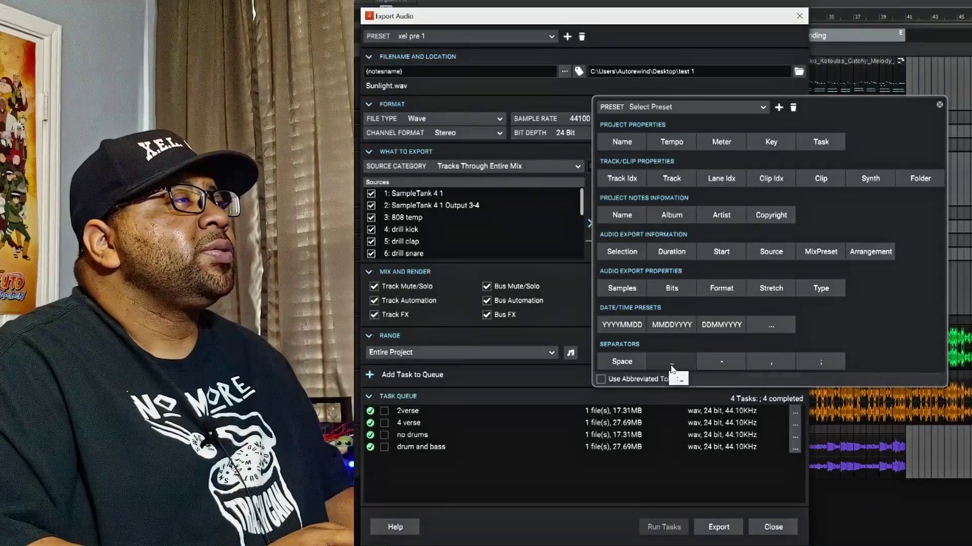
pyautogui.click(628, 361)
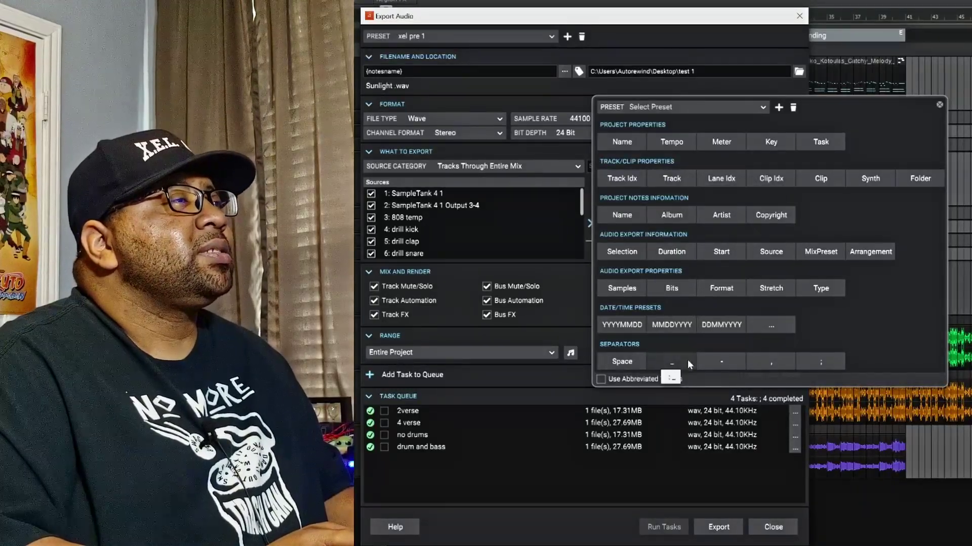
pyautogui.click(721, 361)
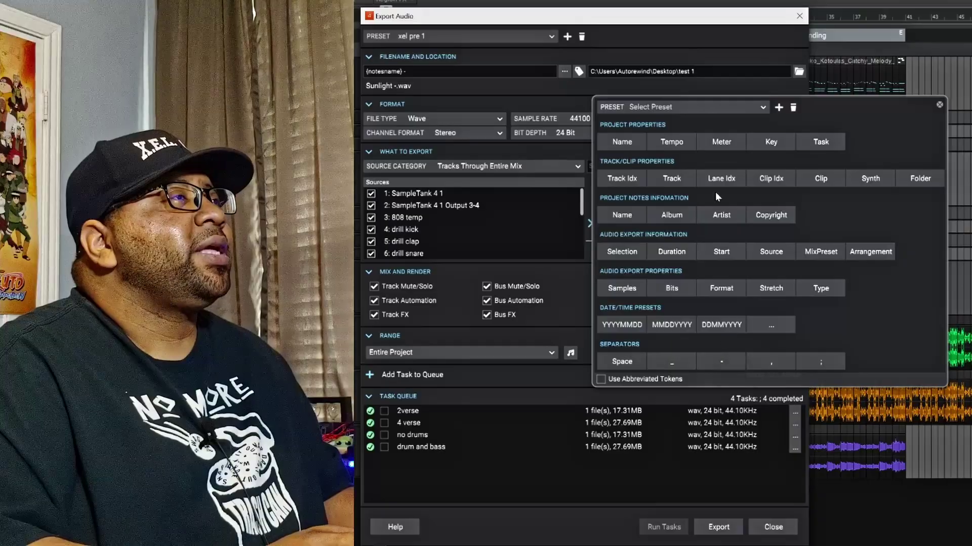
pyautogui.click(672, 180)
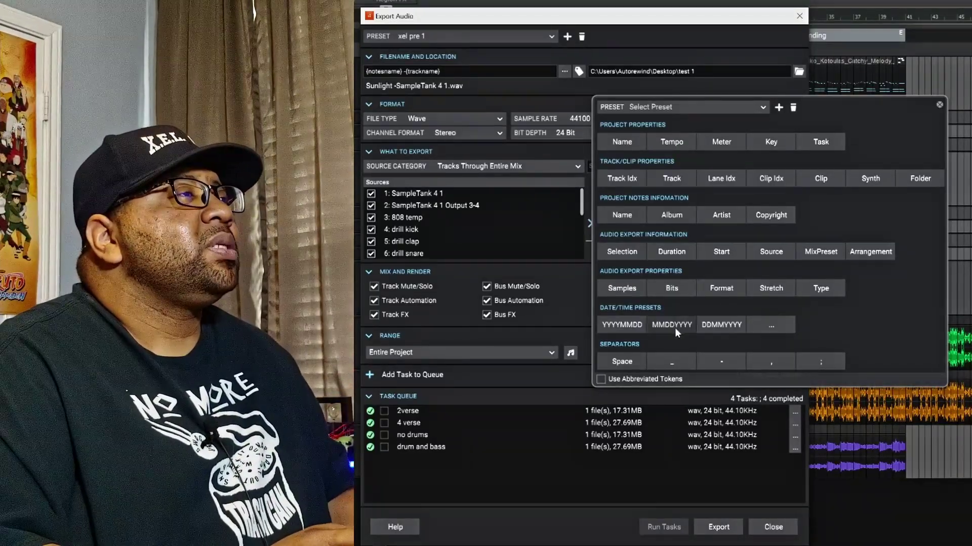
pyautogui.click(938, 105)
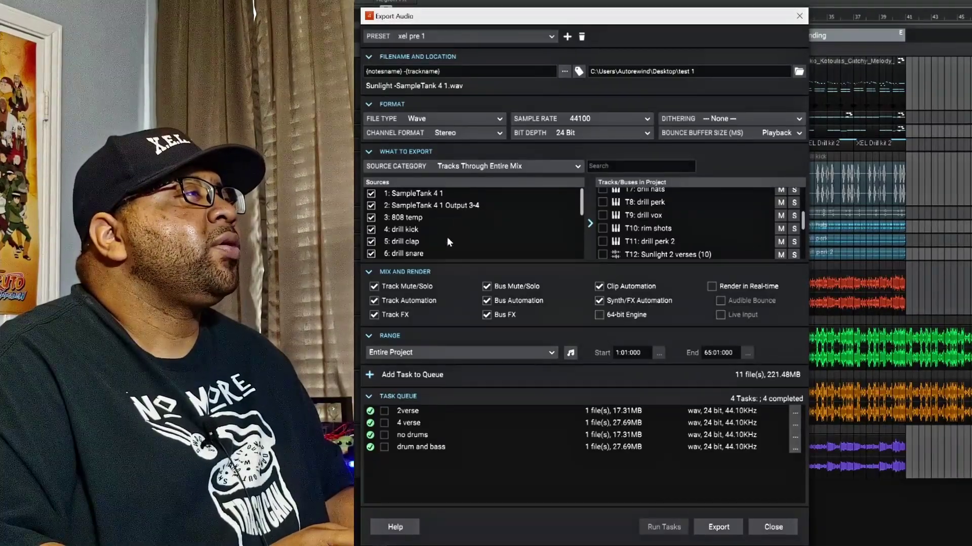
# Add the individual-track export of the entire project to the task queue, accept the multiple-file creation and name the task trackouts.
pyautogui.scroll(-4, 497, 221)
pyautogui.scroll(4, 497, 221)
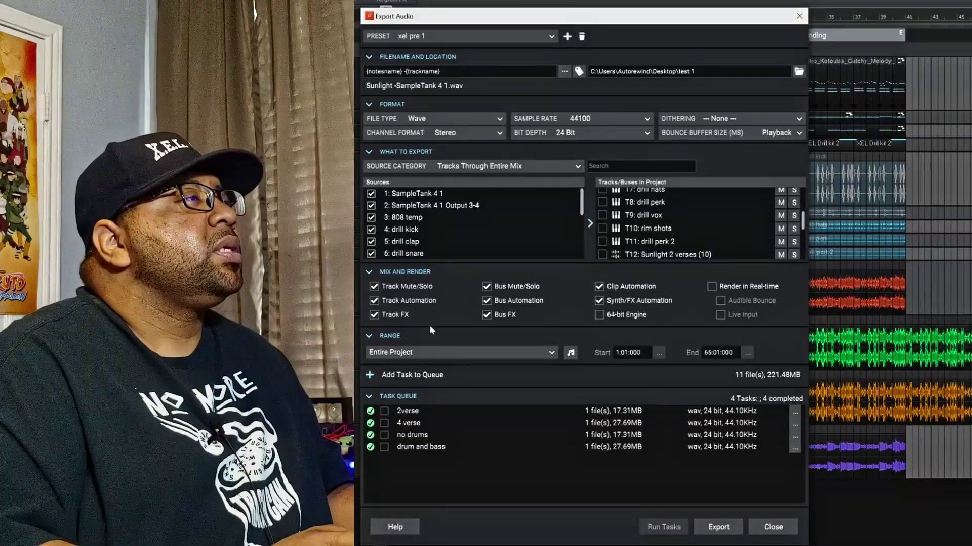
pyautogui.click(551, 354)
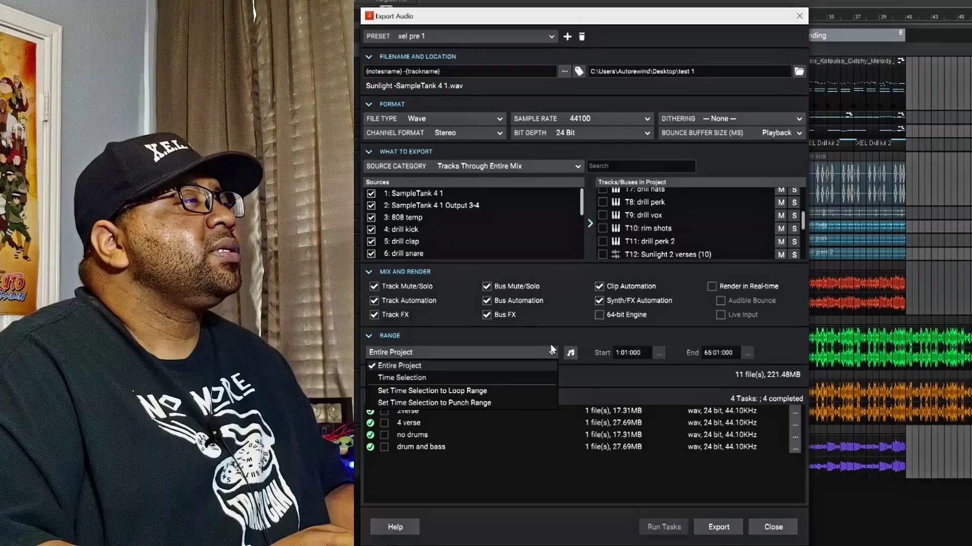
pyautogui.click(552, 349)
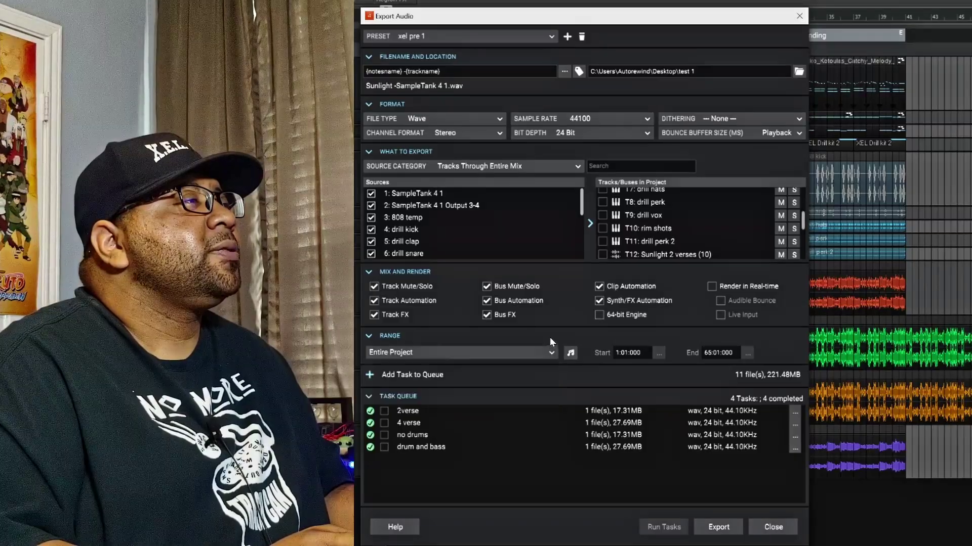
pyautogui.click(370, 375)
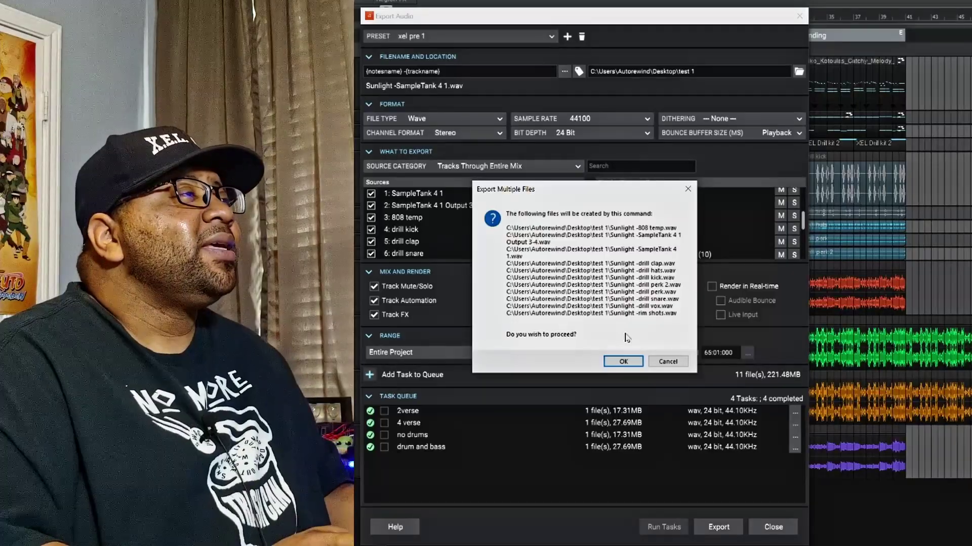
pyautogui.click(630, 362)
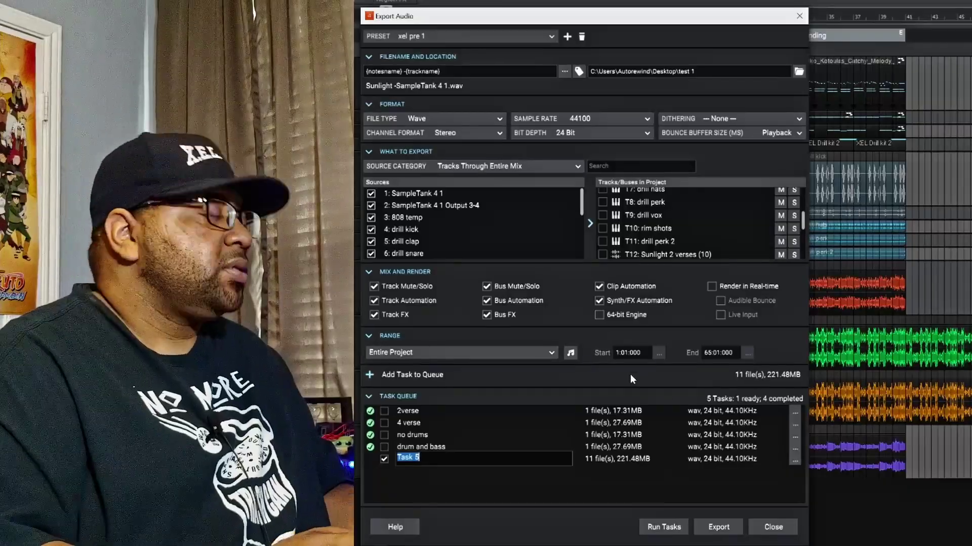
pyautogui.write('ra')
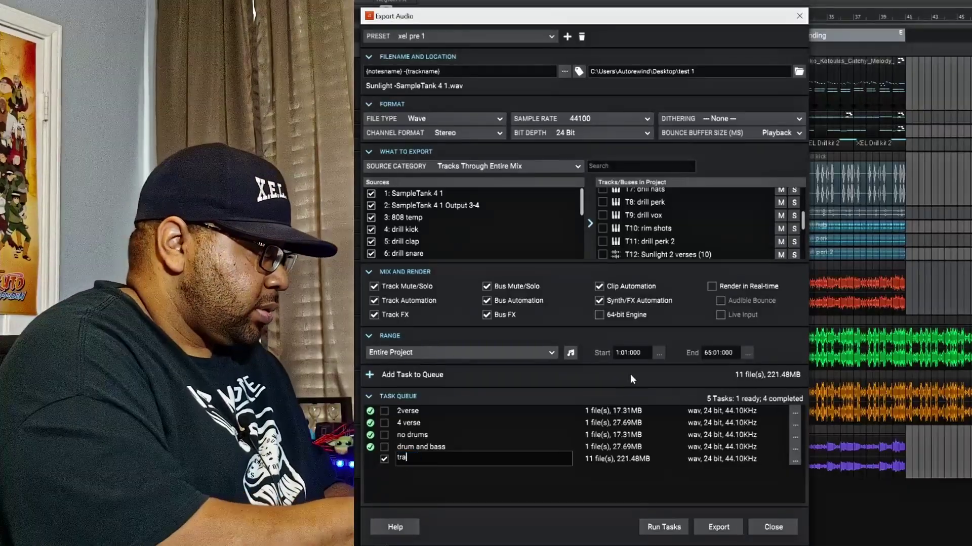
pyautogui.write('ckouts')
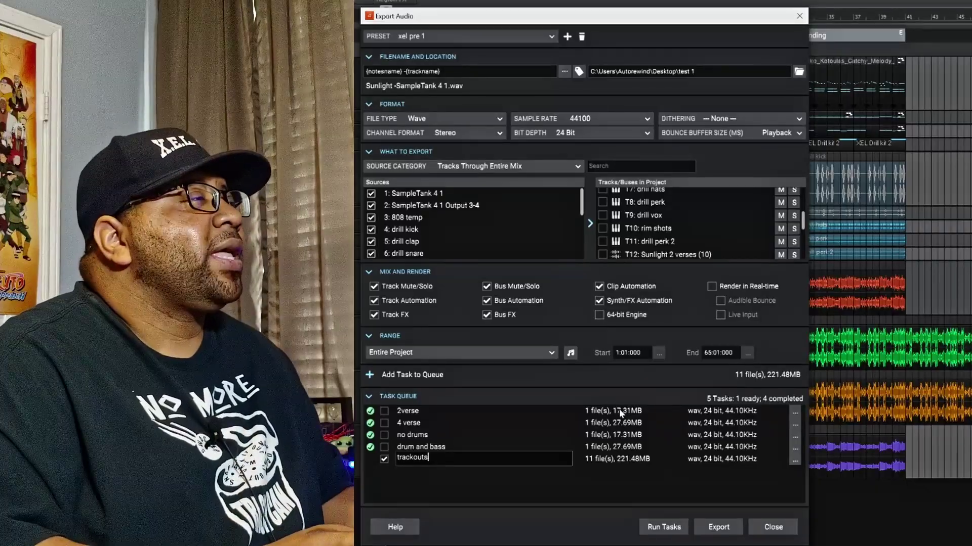
pyautogui.press('Return')
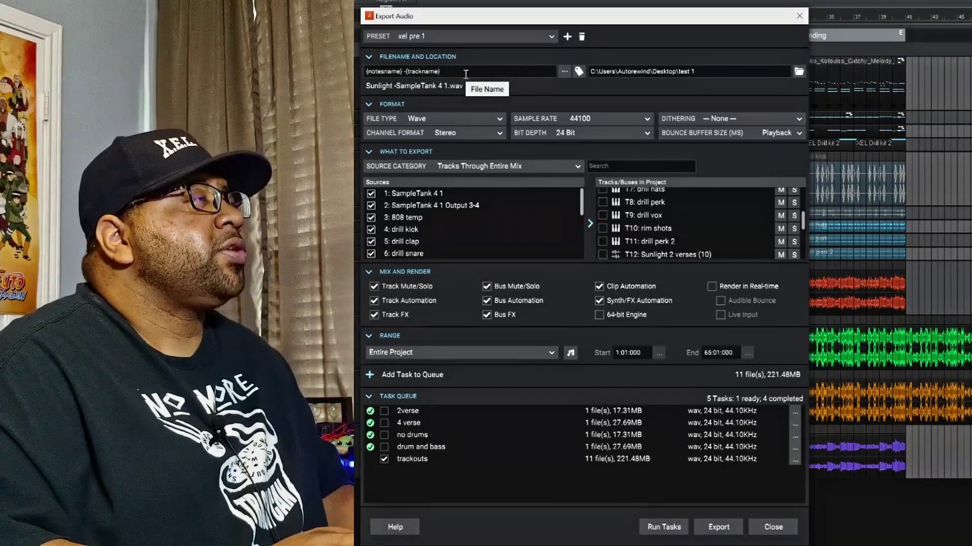
# Remove the hyphen and the track name token from the export filename, keeping only {notesname}.
pyautogui.press('BackSpace')
pyautogui.press('BackSpace')
pyautogui.press('BackSpace')
pyautogui.press('BackSpace')
pyautogui.press('BackSpace')
pyautogui.press('BackSpace')
pyautogui.press('BackSpace')
pyautogui.press('BackSpace')
pyautogui.press('BackSpace')
pyautogui.press('BackSpace')
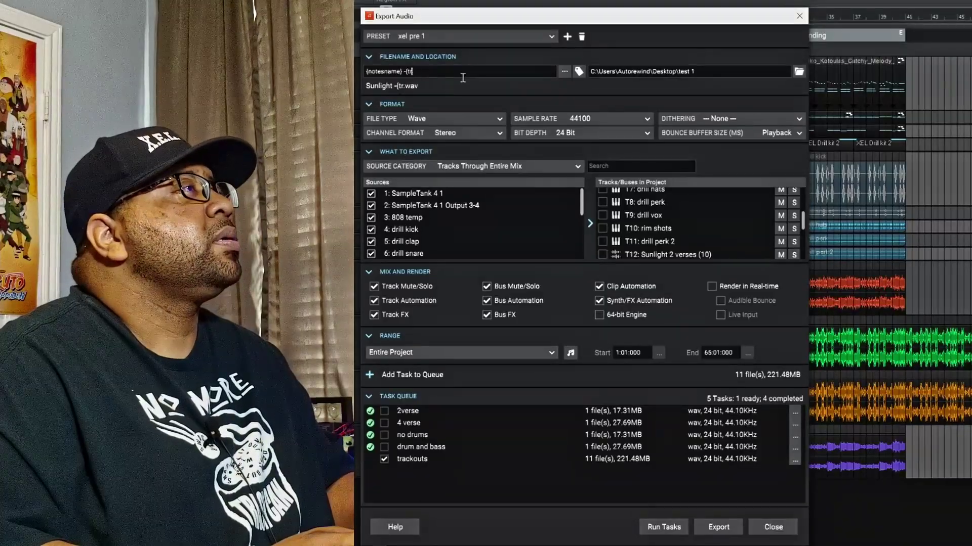
pyautogui.press('BackSpace')
pyautogui.press('BackSpace')
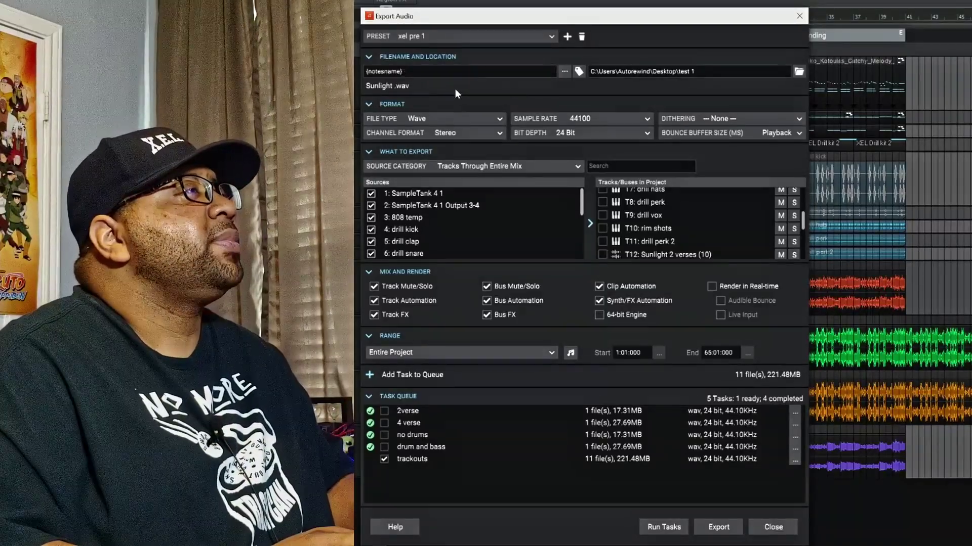
pyautogui.press('BackSpace')
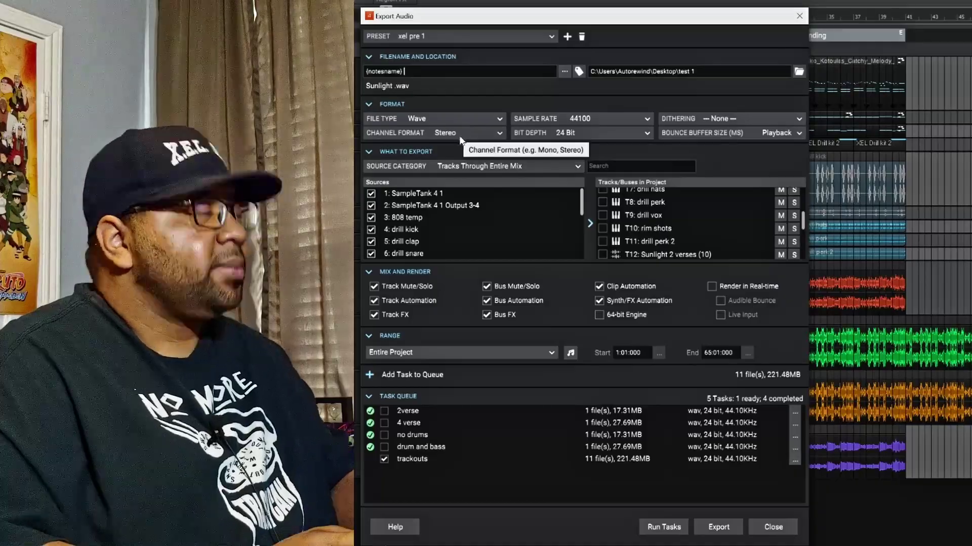
# Set the export file type to MP3 and exclude Bus FX from the render.
pyautogui.click(499, 118)
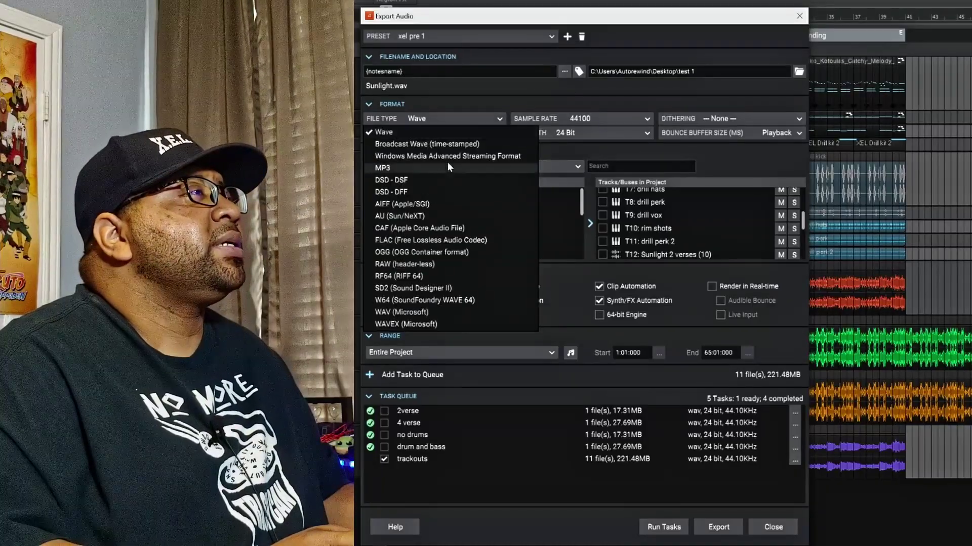
pyautogui.click(425, 168)
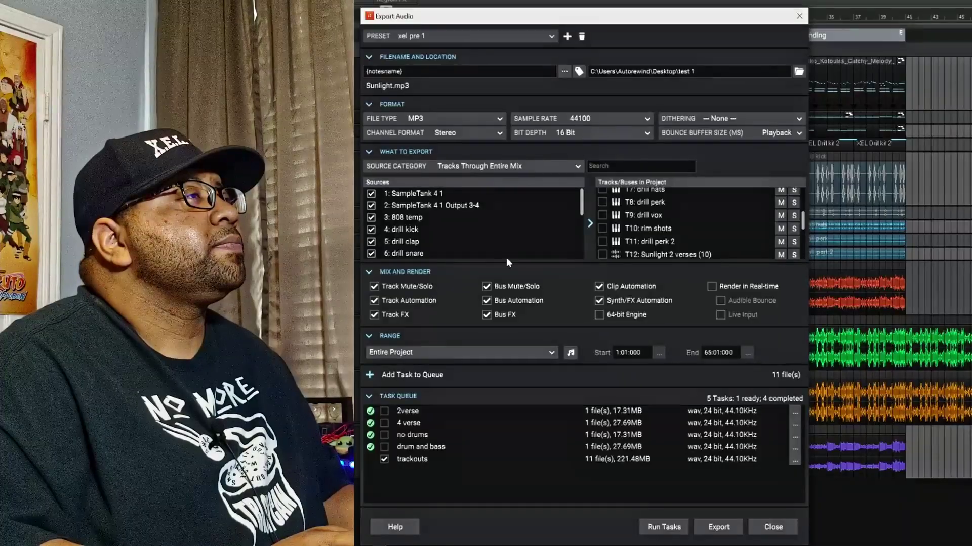
pyautogui.click(568, 318)
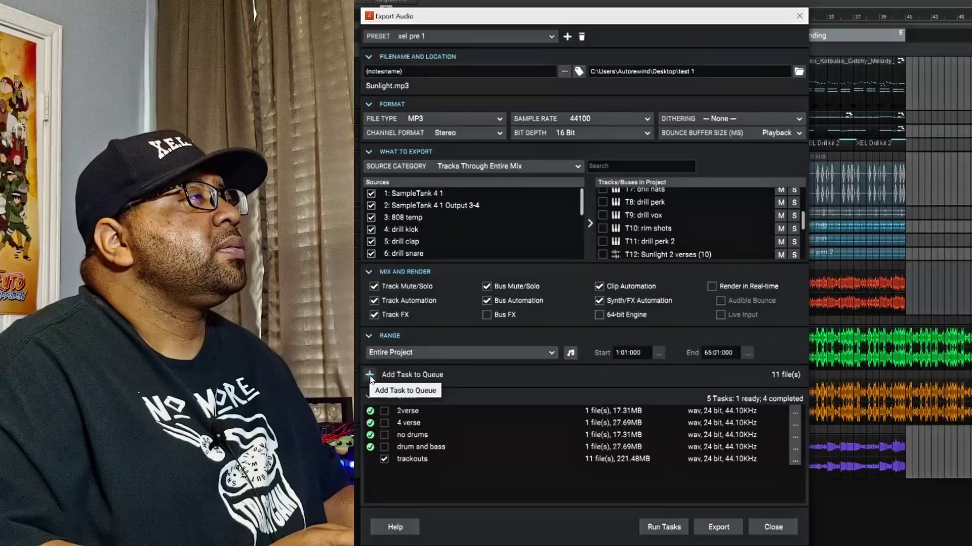
# Queue an Entire Mix export with an MP3 bit rate of 320 kbps and name the task mp3.
pyautogui.click(577, 167)
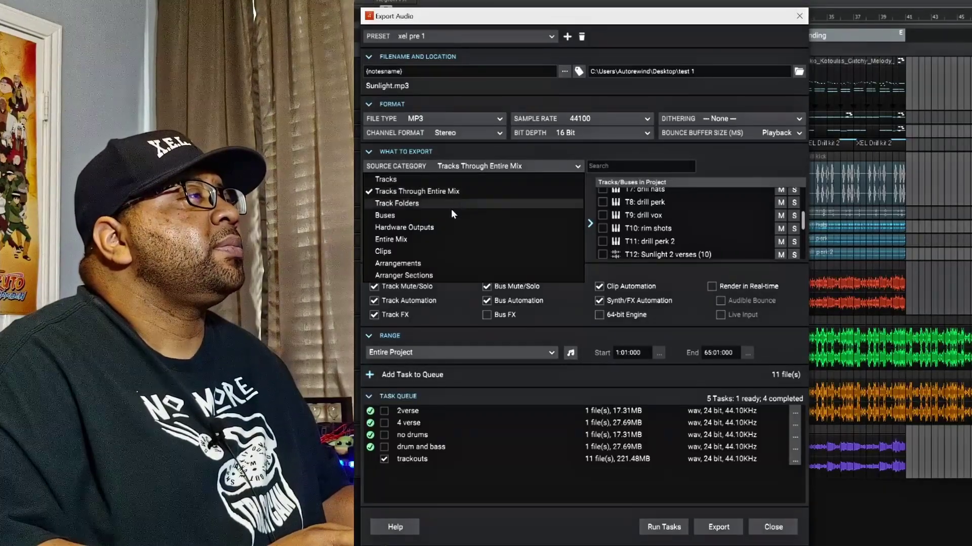
pyautogui.click(405, 239)
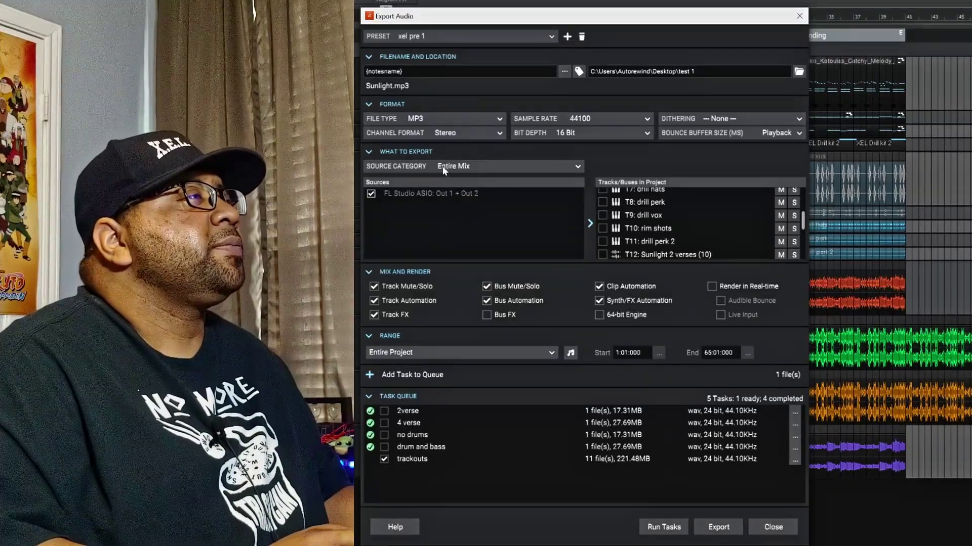
pyautogui.click(370, 375)
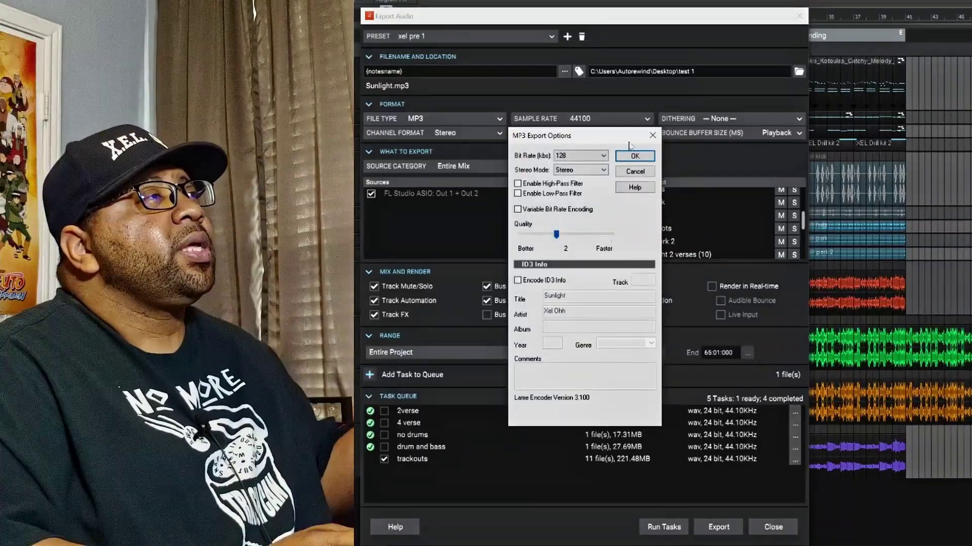
pyautogui.click(602, 155)
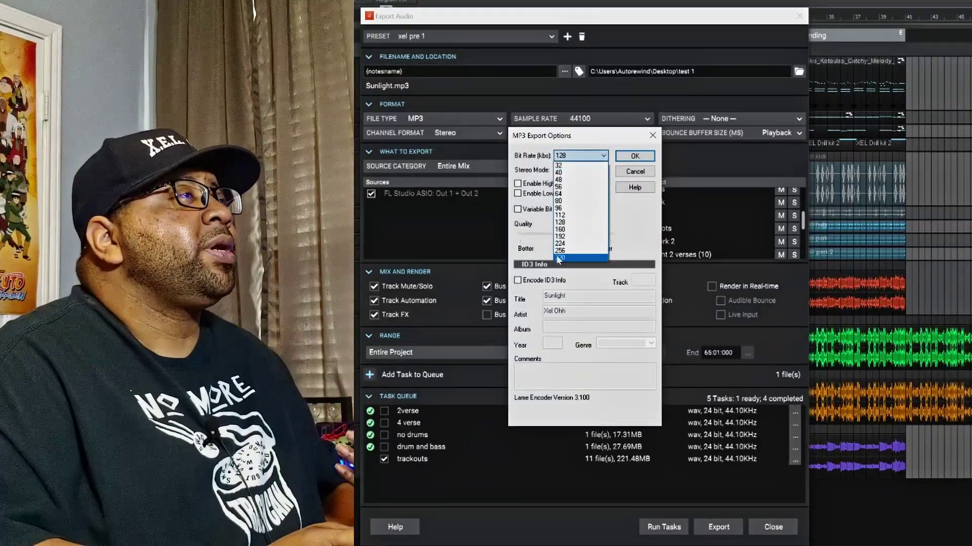
pyautogui.click(560, 260)
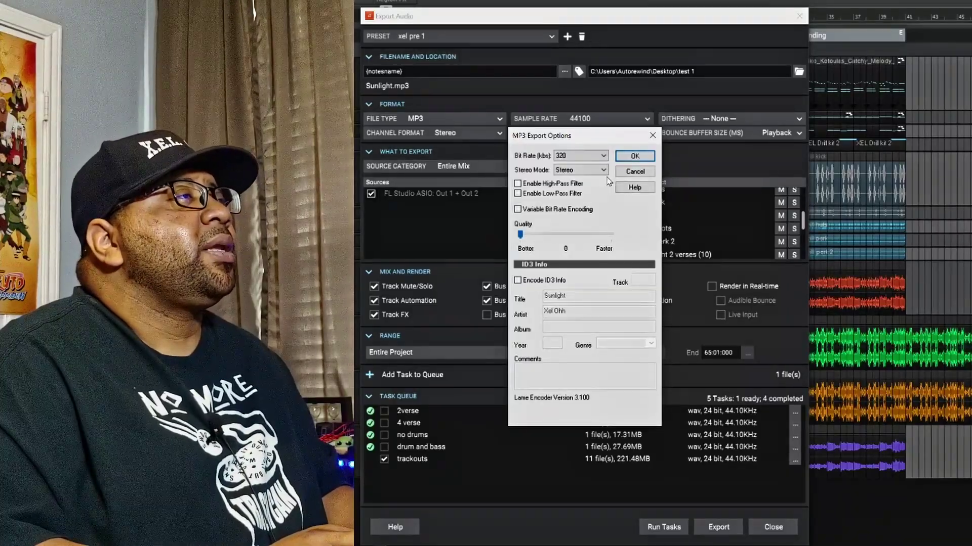
pyautogui.click(636, 157)
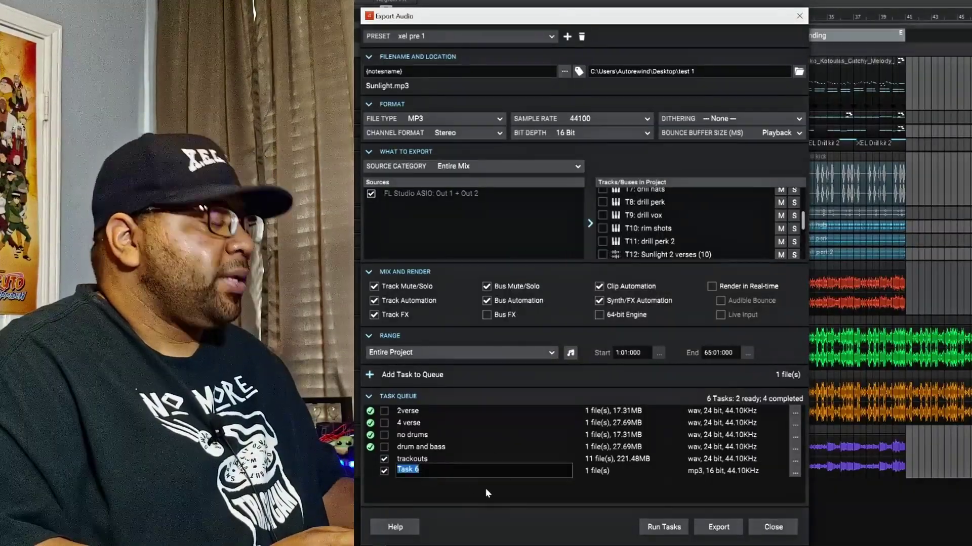
pyautogui.write('mp3')
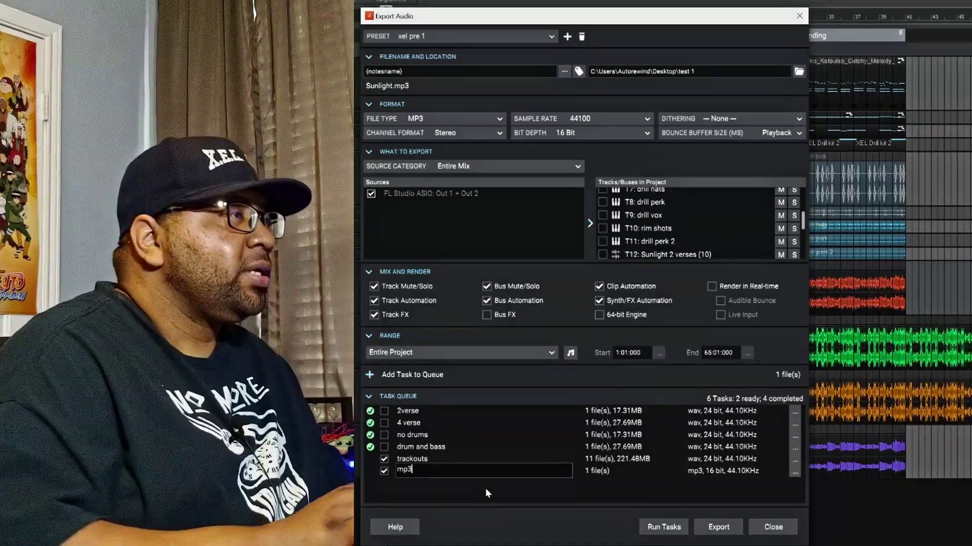
pyautogui.press('Return')
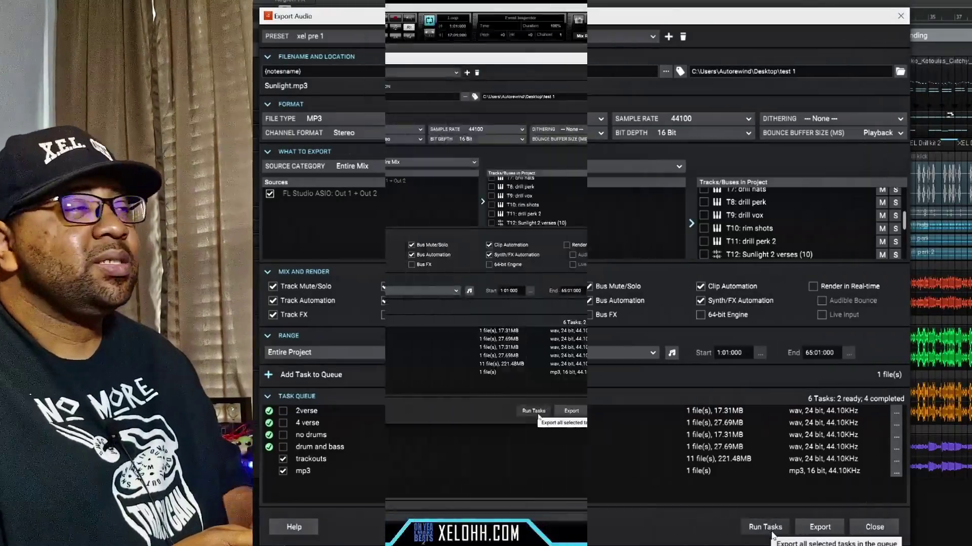
# Run the queued trackouts and mp3 tasks, and show the full exported filenames in the test 1 folder in File Explorer.
pyautogui.click(766, 529)
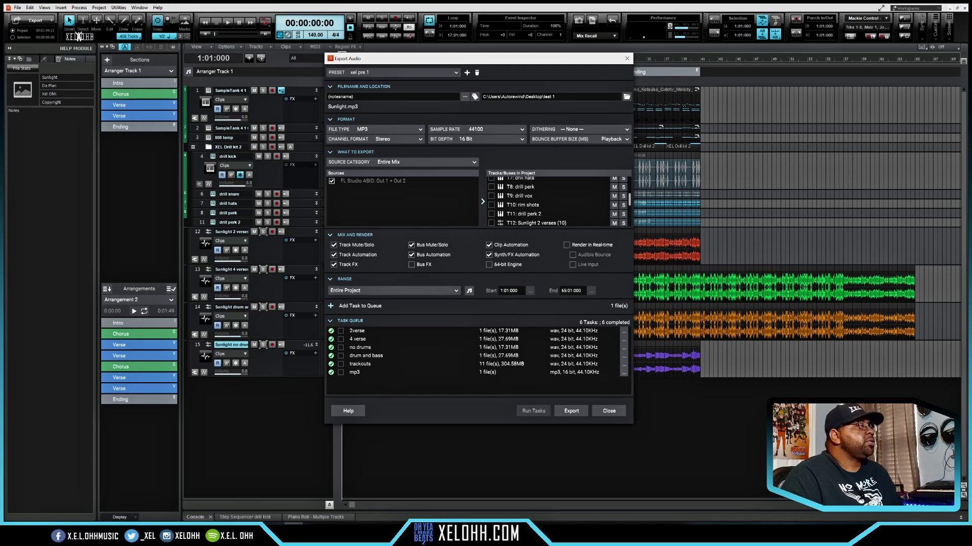
pyautogui.moveTo(219, 535)
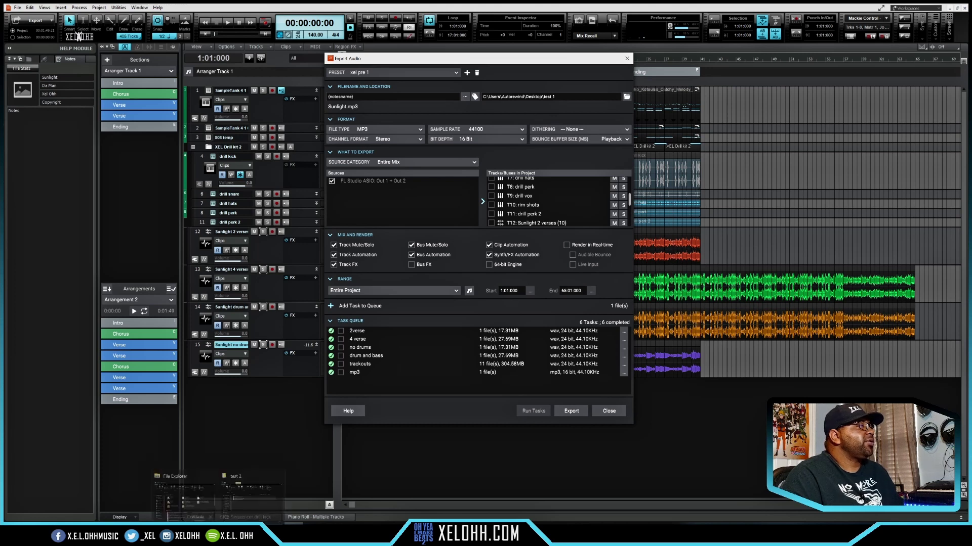
pyautogui.click(252, 496)
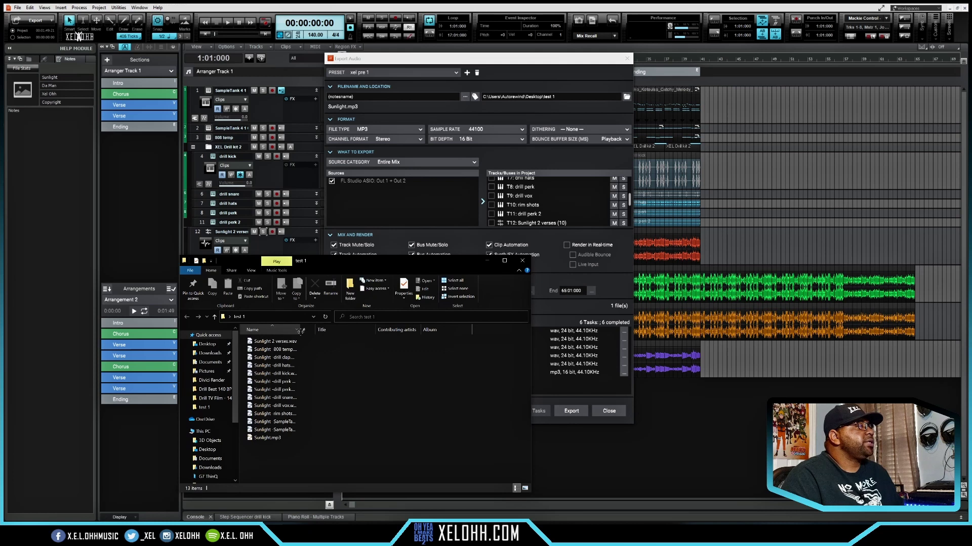
pyautogui.moveTo(300, 330); pyautogui.dragTo(359, 330)
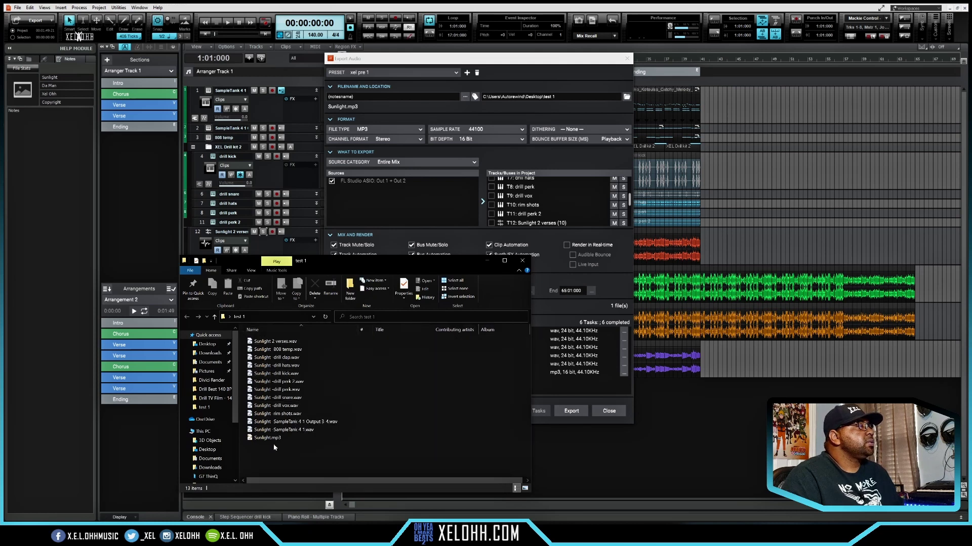